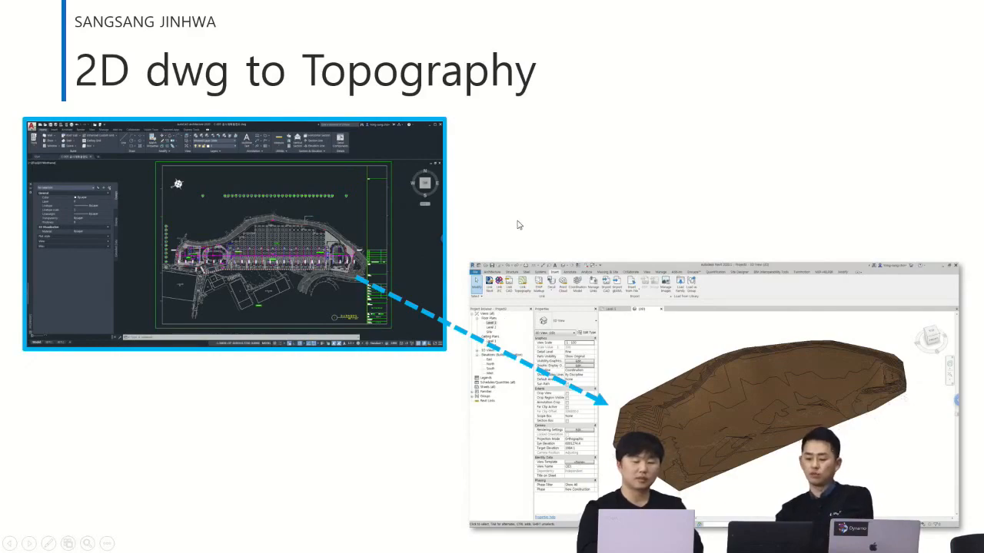
Step: Switch to the AutoCAD site plan and turn off every layer, including the current one
click(518, 224)
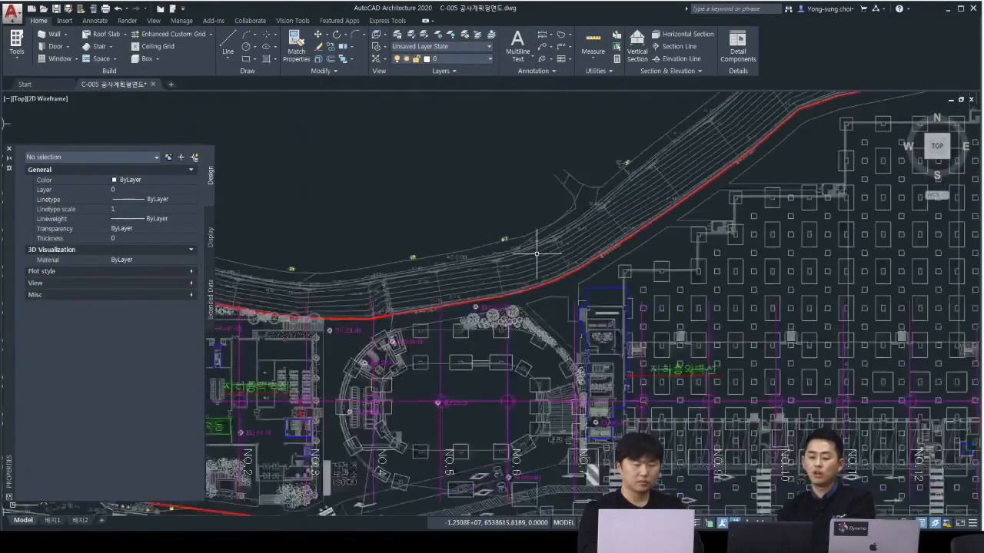
click(112, 100)
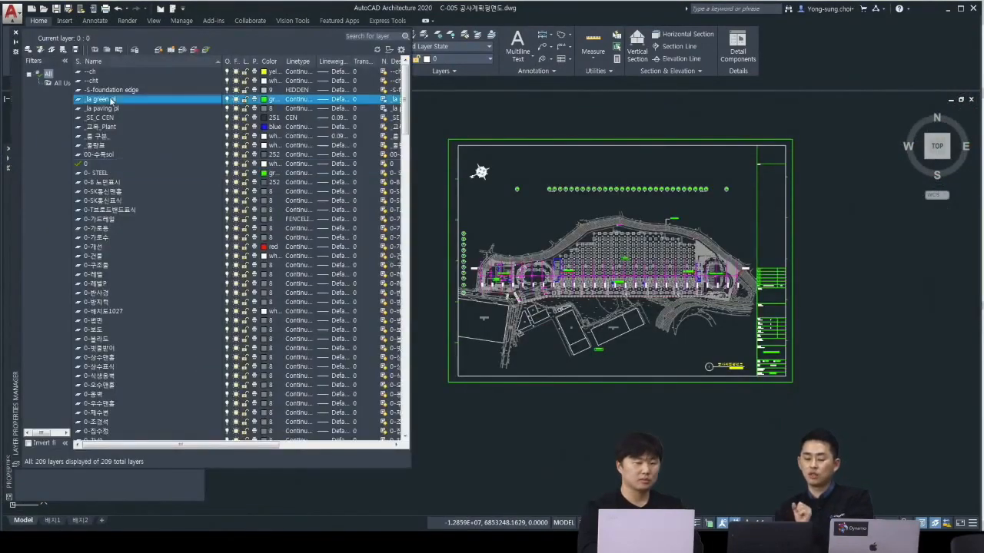
key(ctrl+a)
click(227, 136)
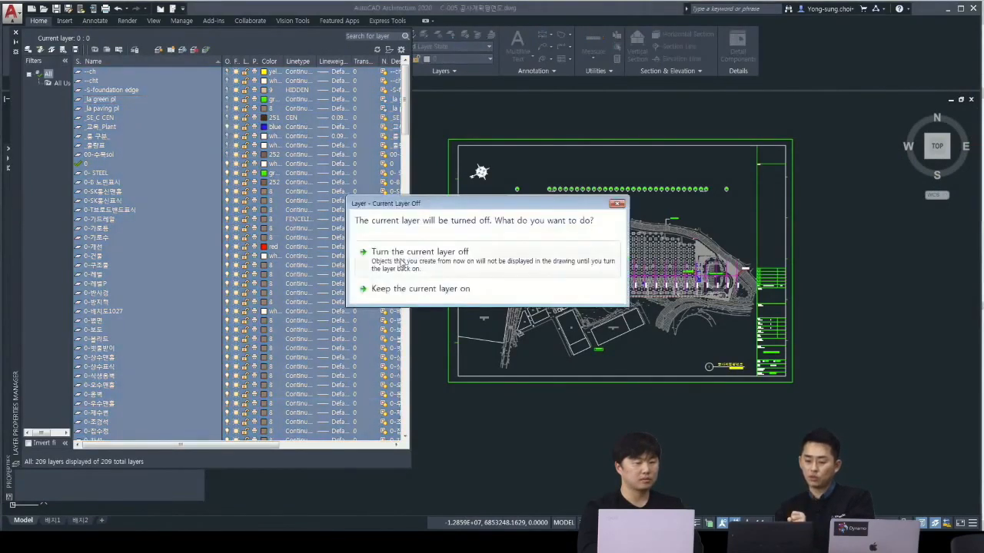
click(373, 253)
Step: Turn on only the 0-레벨 layer and close the layer manager
click(123, 192)
scroll(107, 199, down, 1)
click(104, 249)
click(105, 256)
click(105, 266)
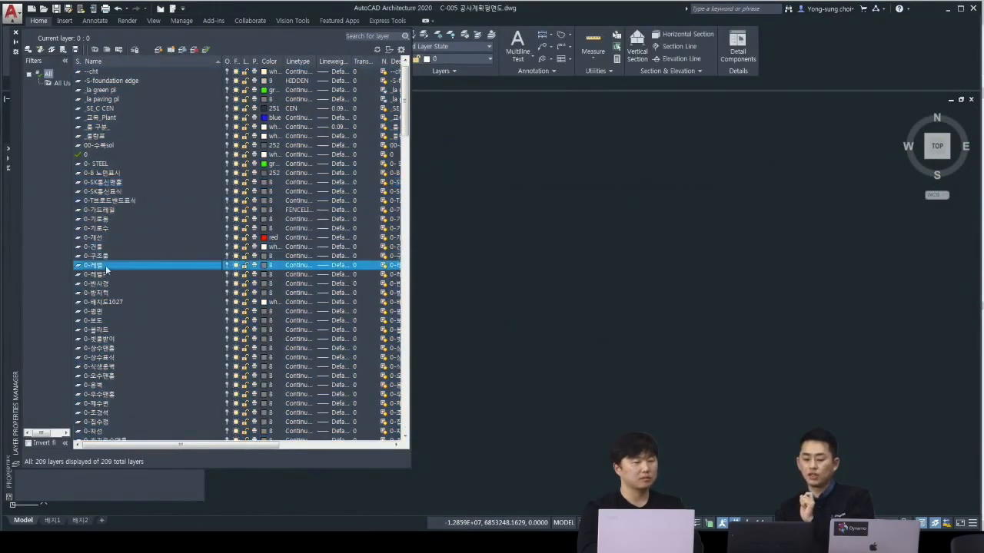
click(227, 266)
scroll(477, 261, up, 10)
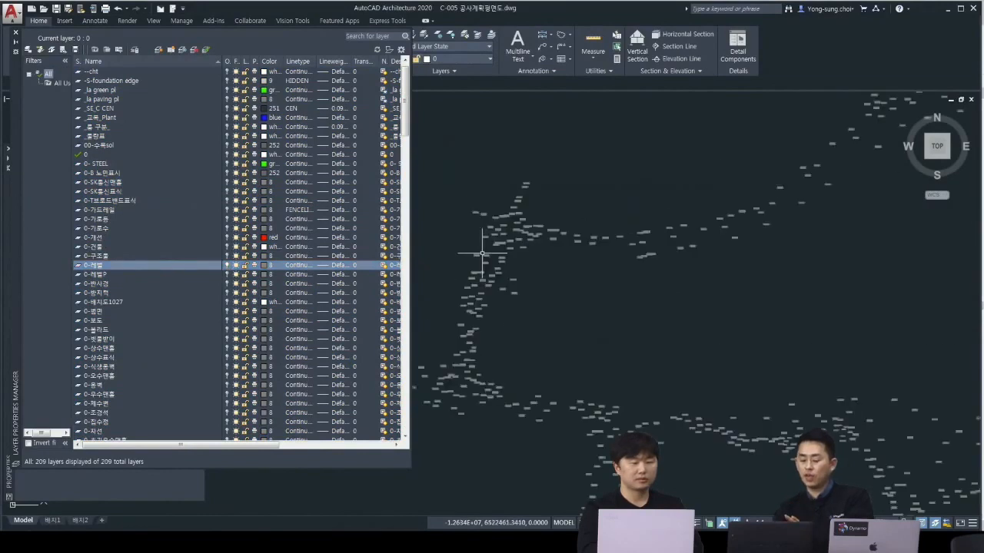
click(15, 35)
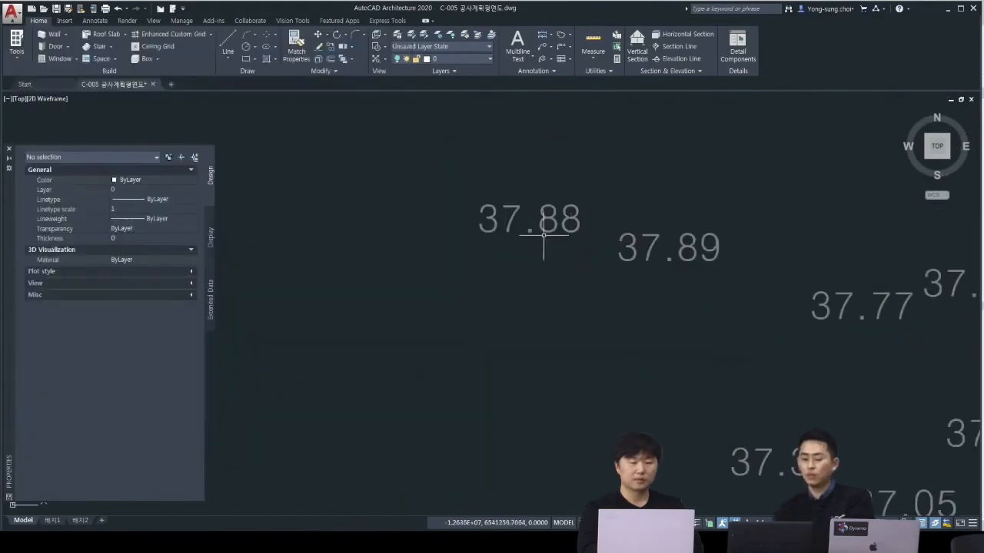
Step: Start Write Block and select all the elevation texts in the drawing as its objects
click(538, 227)
key(Escape)
scroll(416, 226, down, 10)
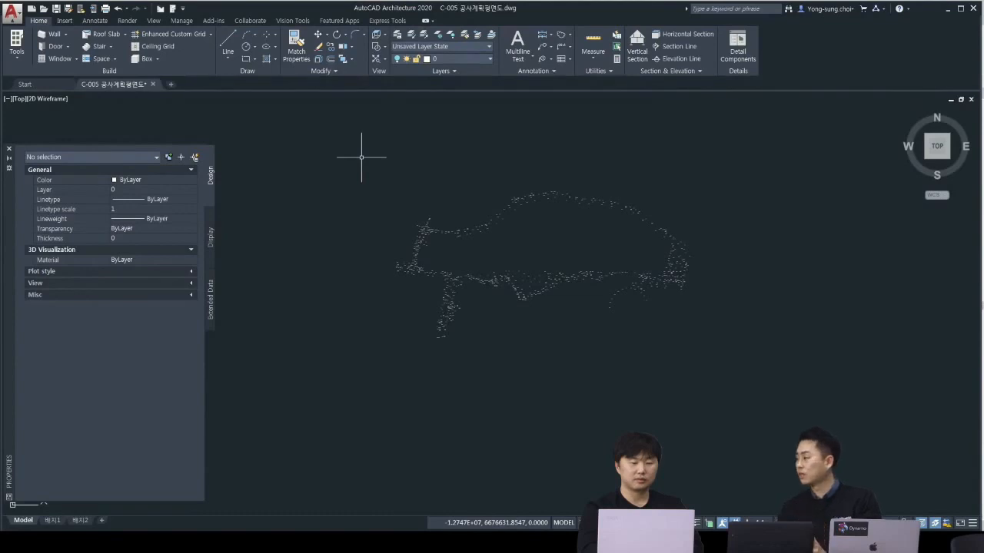
text(w)
key(Return)
click(493, 232)
click(382, 170)
click(739, 376)
key(Return)
Step: Write the selected texts to a new drawing file named C-005 공사계획평면도(레벨).dwg
click(583, 329)
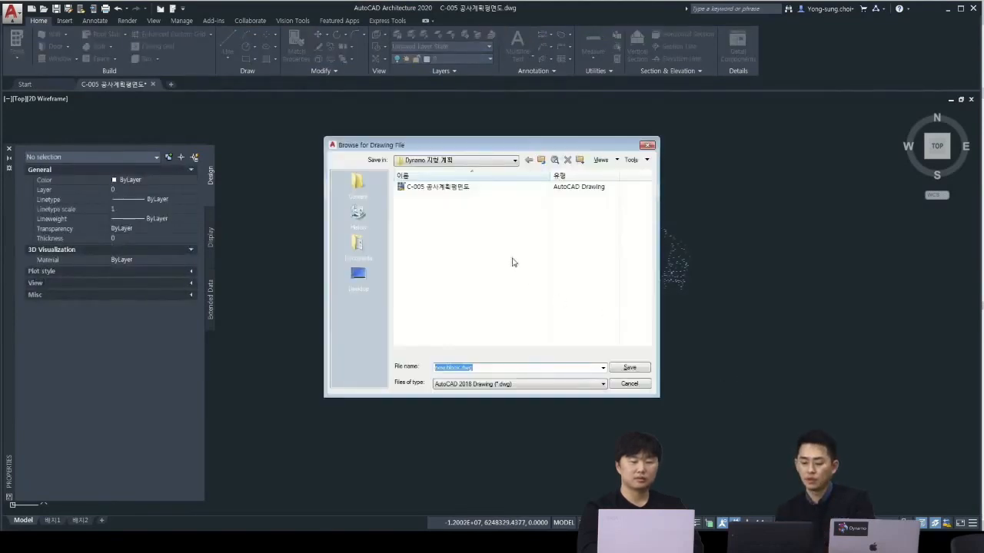
click(507, 369)
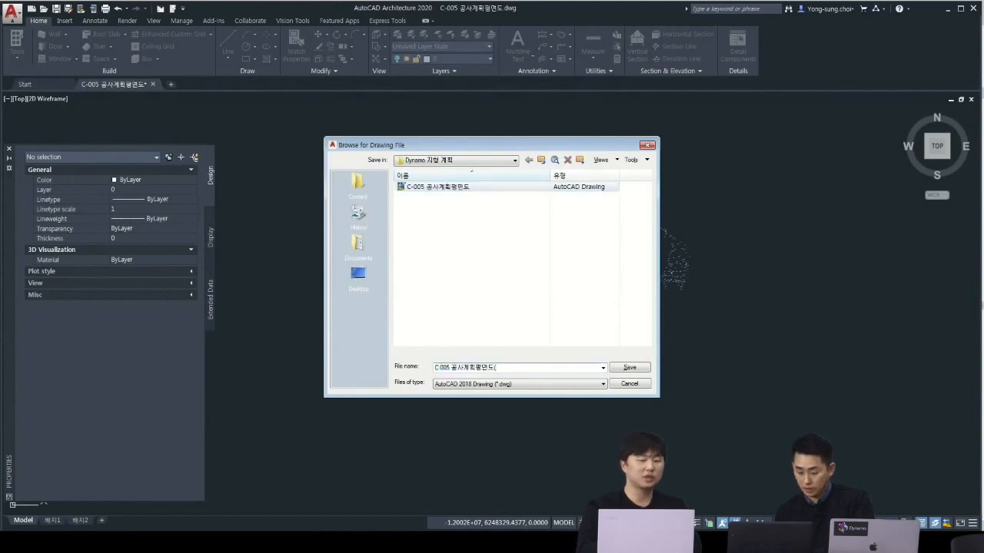
key(Return)
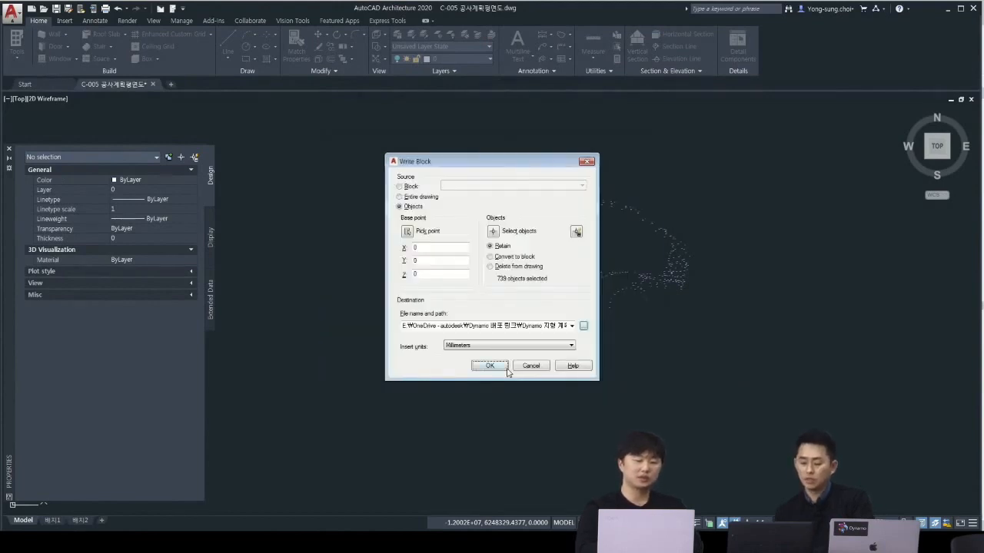
click(490, 366)
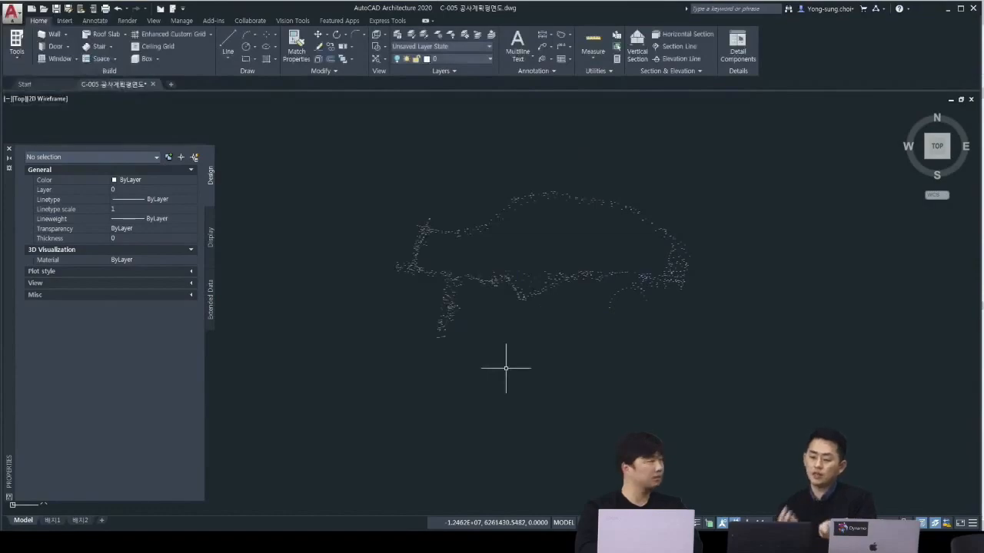
Step: Switch to Revit and import the CAD file C-005 공사계획평면도(레벨).dwg into the 3D view
key(alt+Tab)
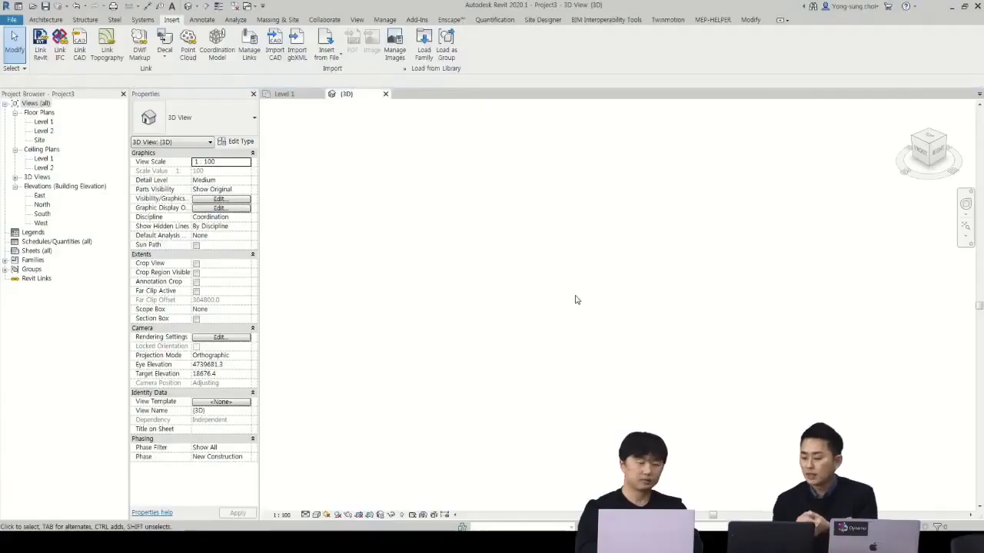
click(275, 46)
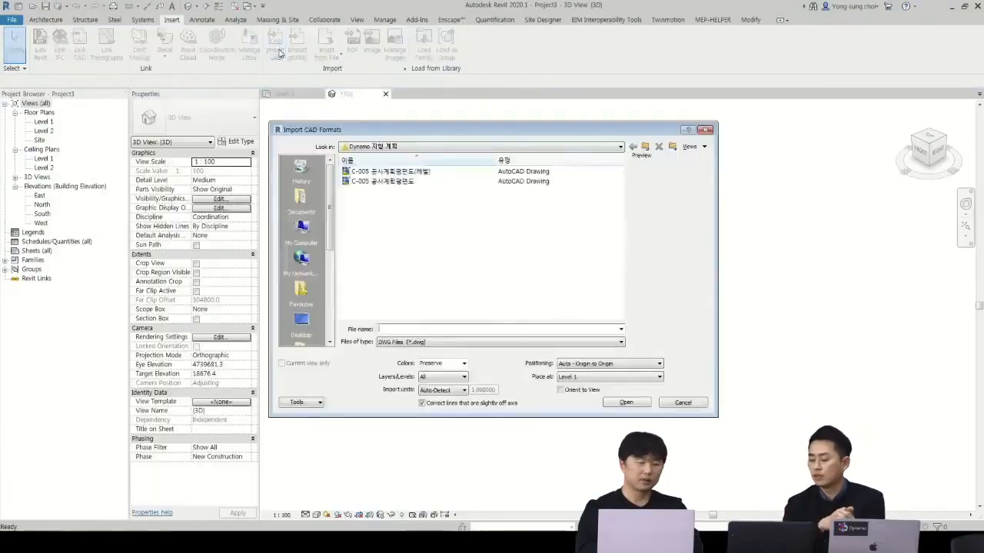
click(391, 171)
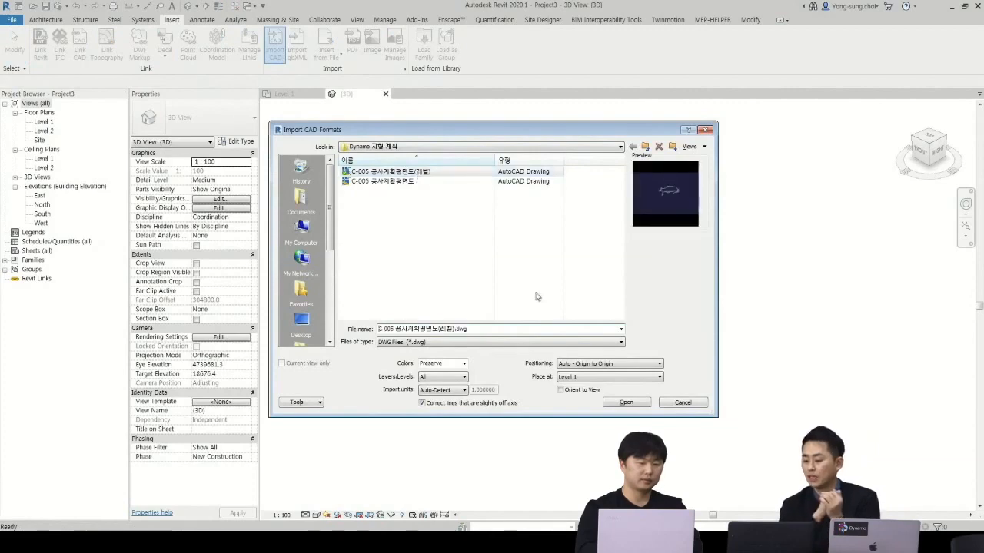
click(617, 403)
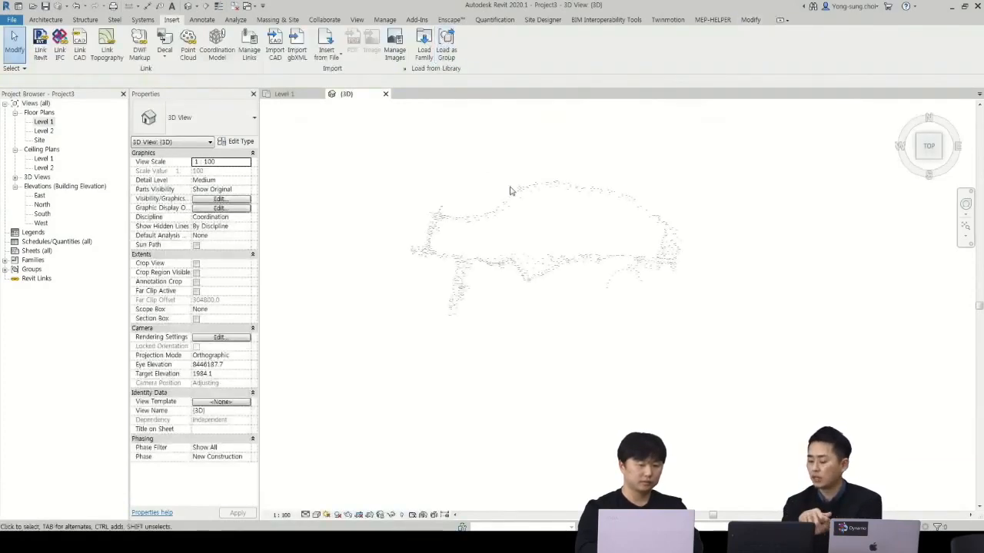
Step: Examine individual imported elevation texts, including the 37.88 one, to see what kind of Revit element they are
click(503, 212)
scroll(461, 223, up, 8)
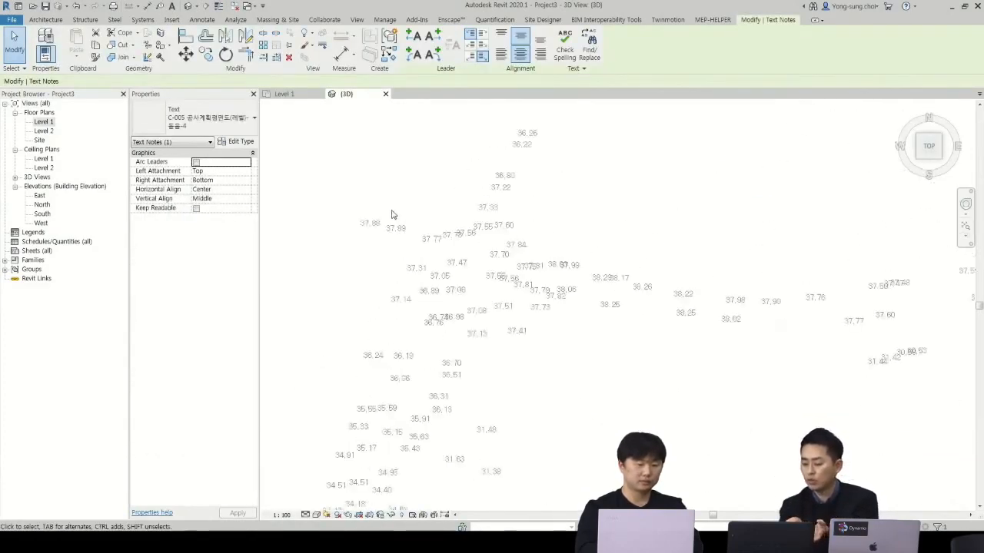
key(Escape)
click(340, 240)
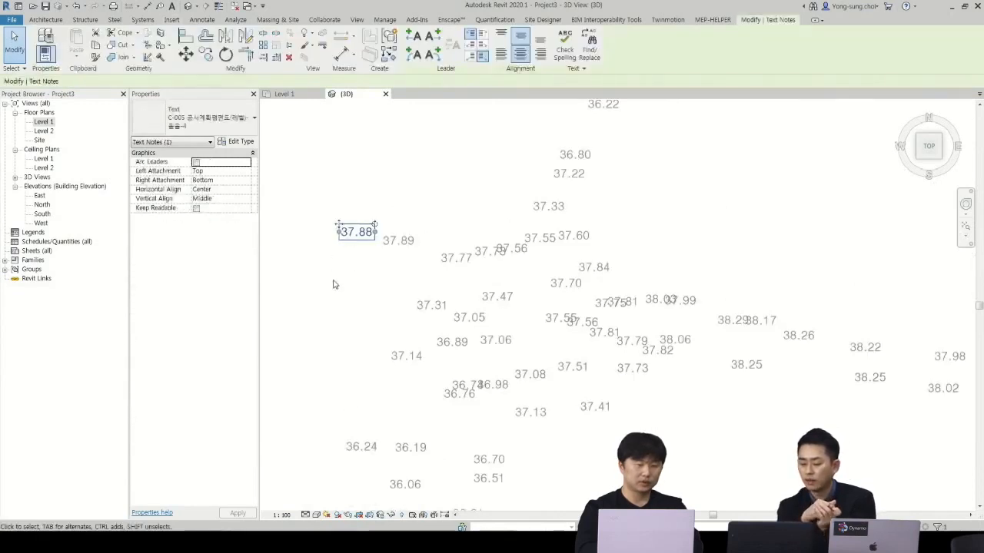
key(Escape)
scroll(334, 282, down, 3)
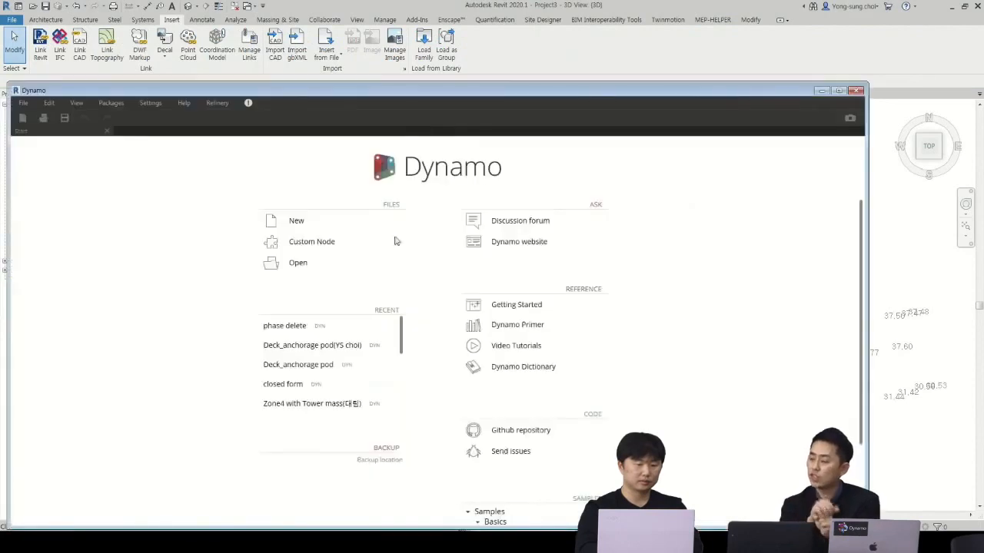
Step: In a new Dynamo workspace, place an Element Types node set to TextNote
drag(421, 92, 520, 38)
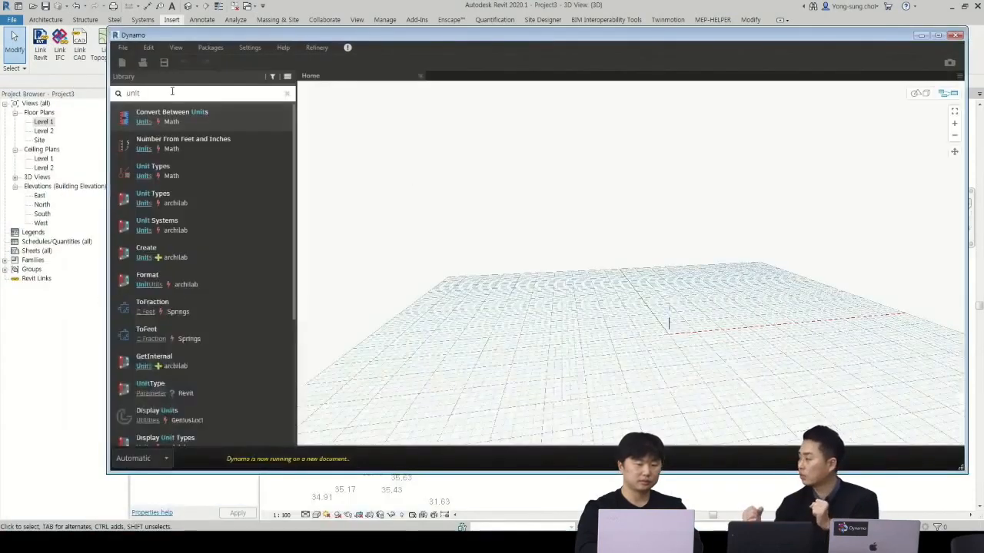
text(element type)
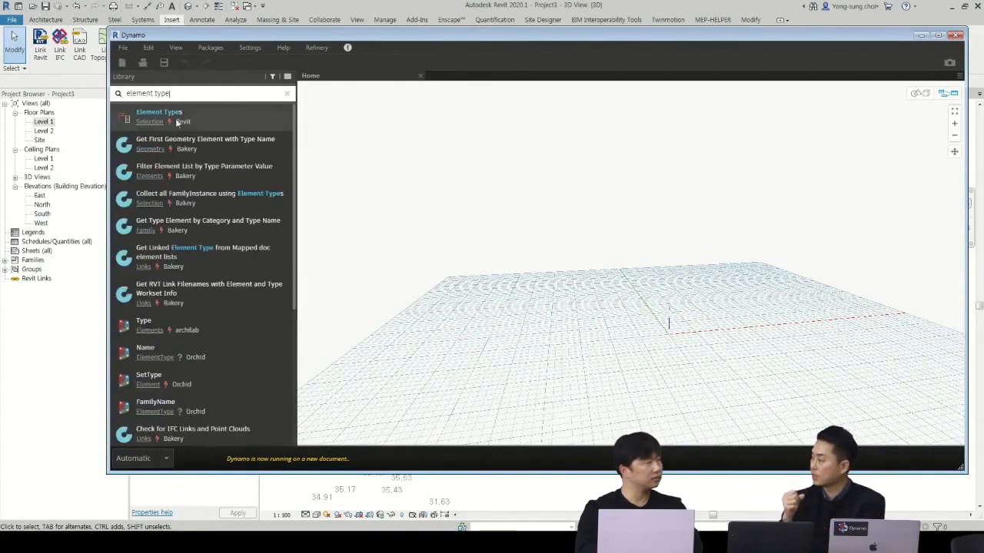
click(177, 121)
drag(688, 290, 455, 202)
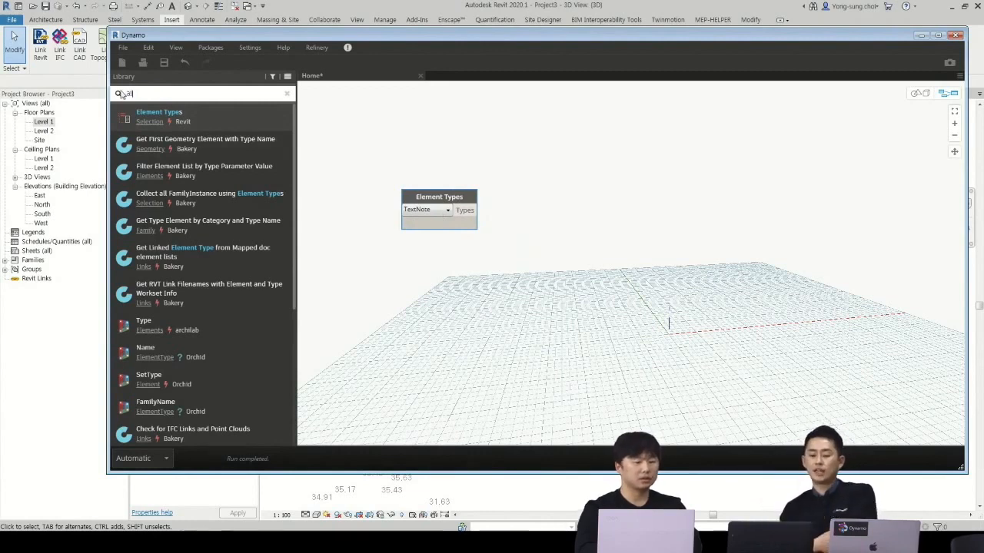
Step: Add an All Elements of Type node and connect the Element Types output to its element type input
text(lement)
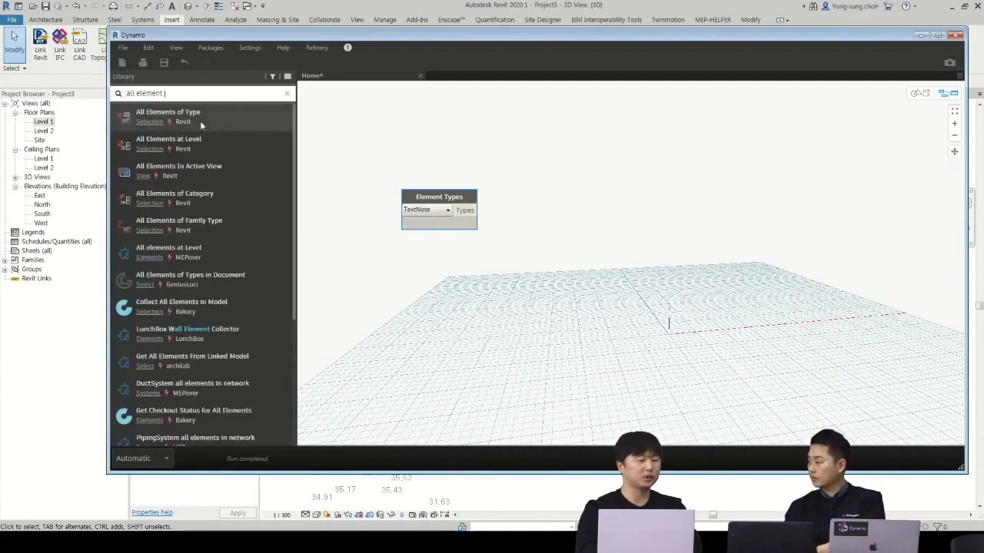
click(200, 120)
drag(471, 209, 557, 202)
Step: Set the graph's run mode to Manual, run it and keep the All Elements of Type output list displayed
click(157, 458)
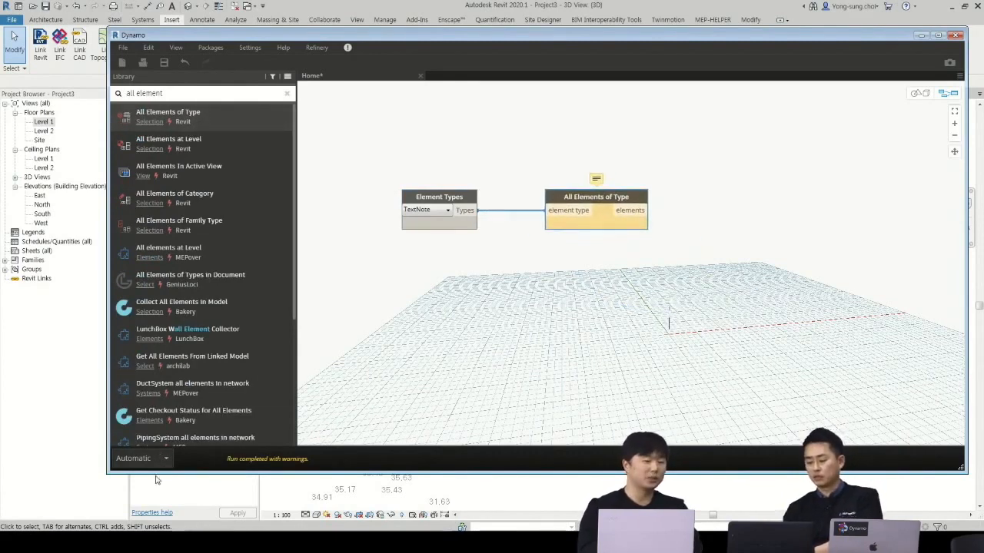
click(154, 476)
mouse_move(467, 229)
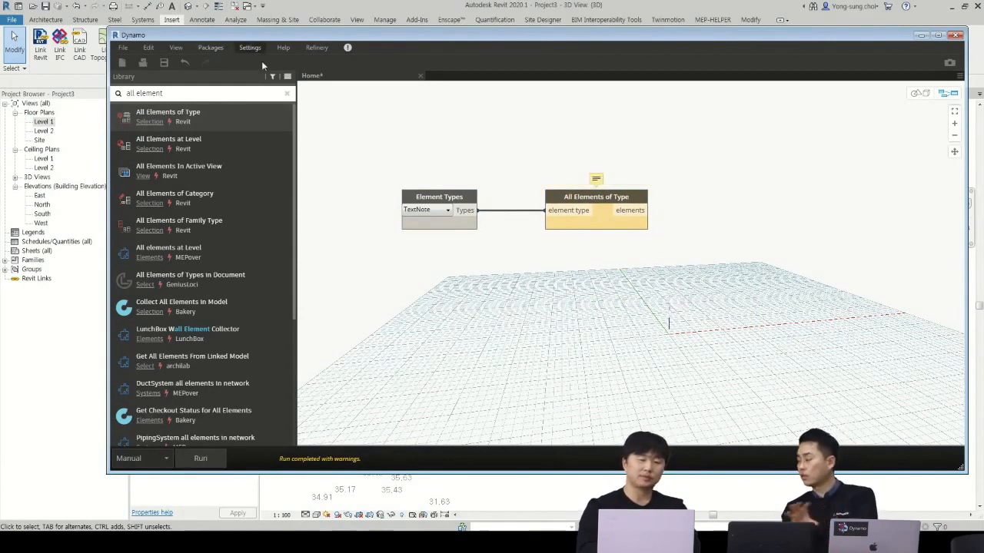
click(633, 254)
click(591, 286)
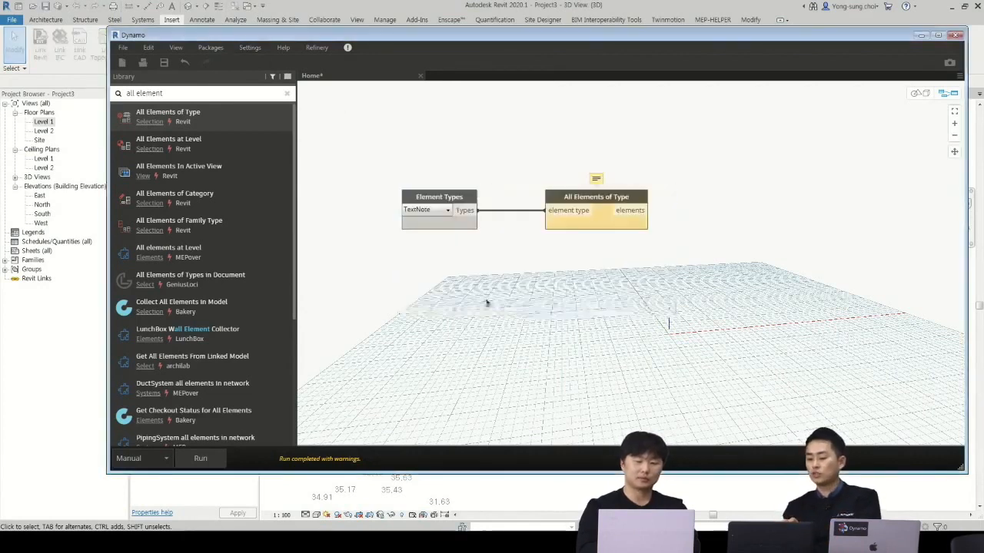
click(202, 459)
mouse_move(641, 220)
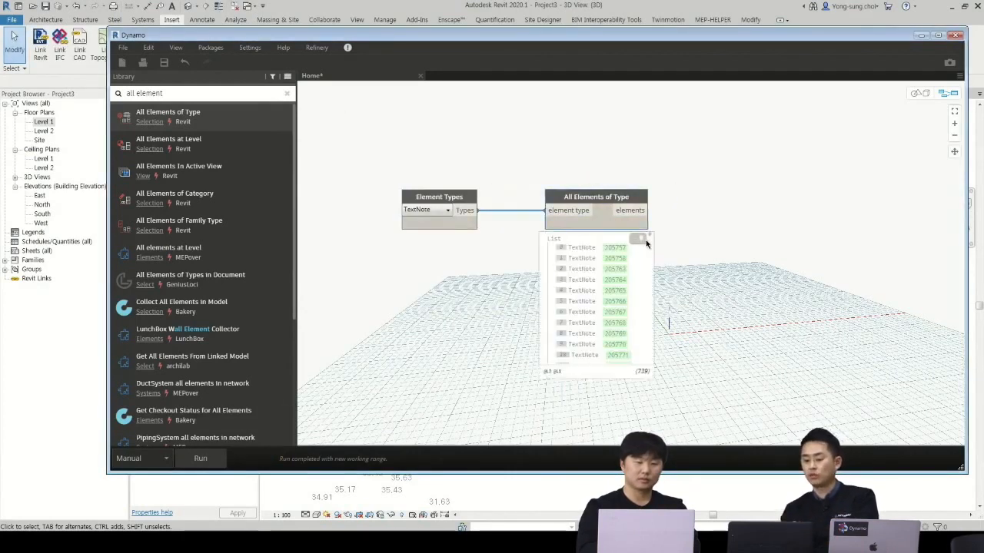
Step: Add a TextNote.Text node, connect the elements output to its textNote input and run the graph
middle_drag(658, 283, 638, 286)
click(121, 94)
text(textnote)
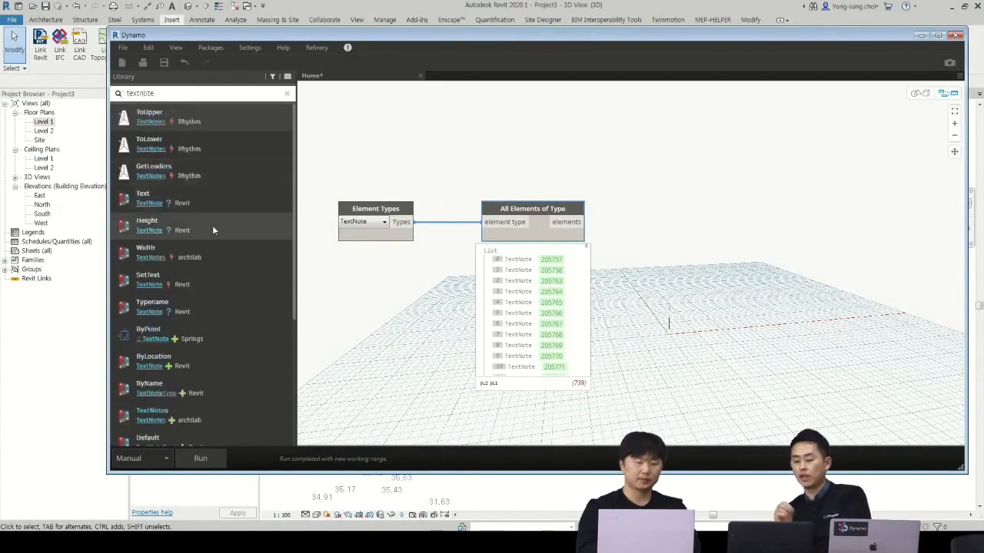
click(207, 199)
drag(685, 275, 717, 168)
drag(582, 222, 638, 155)
click(203, 458)
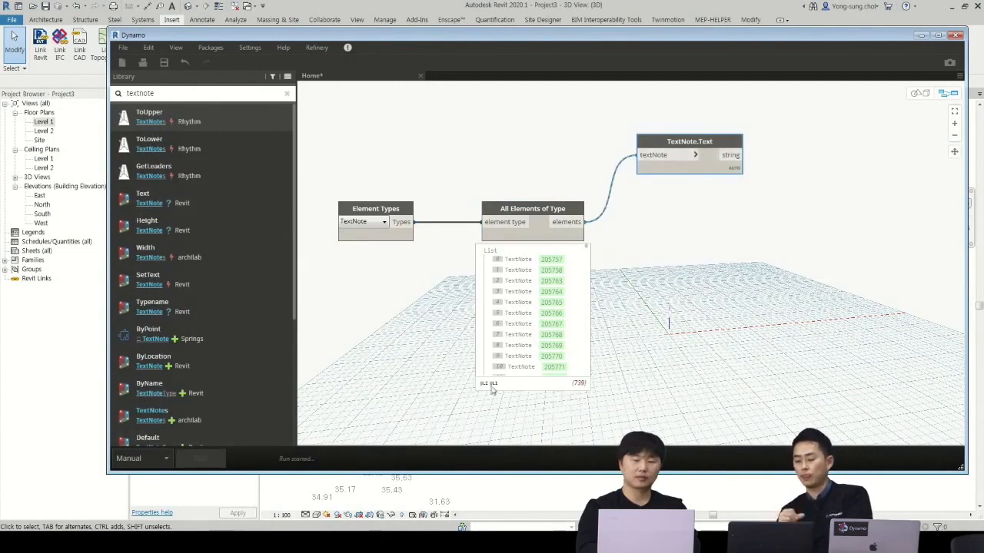
Step: Keep the TextNote.Text output list displayed and move the node farther above All Elements of Type
scroll(721, 297, down, 3)
middle_drag(729, 294, 542, 266)
mouse_move(544, 178)
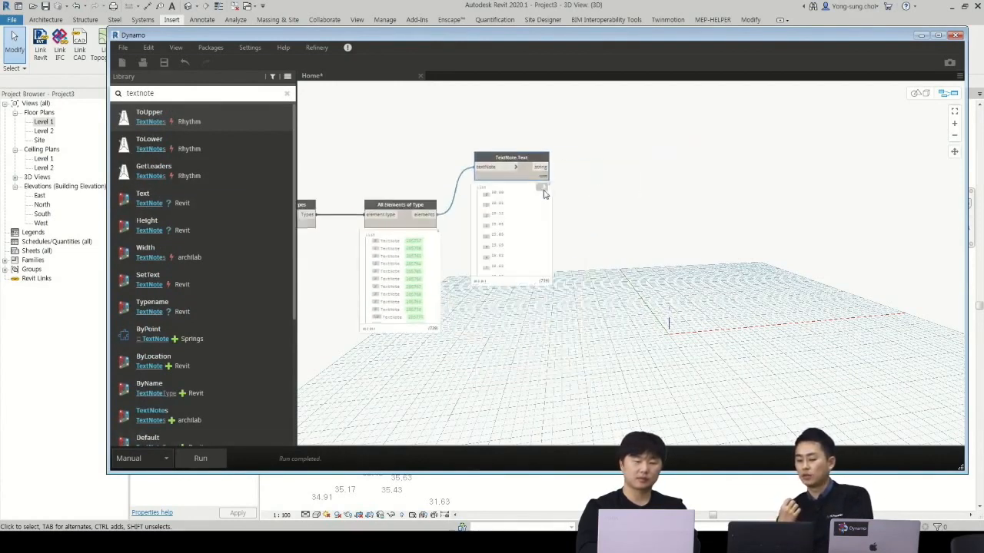
drag(535, 171, 533, 142)
scroll(399, 161, up, 2)
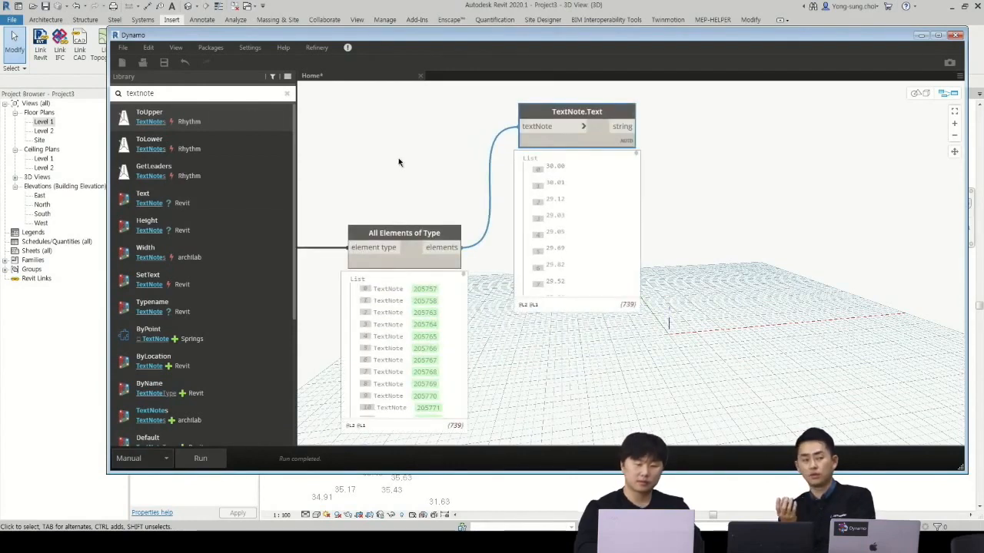
Step: Search the node library for "string nu" and place the Springs Number.ToString node in the workspace
text(strin)
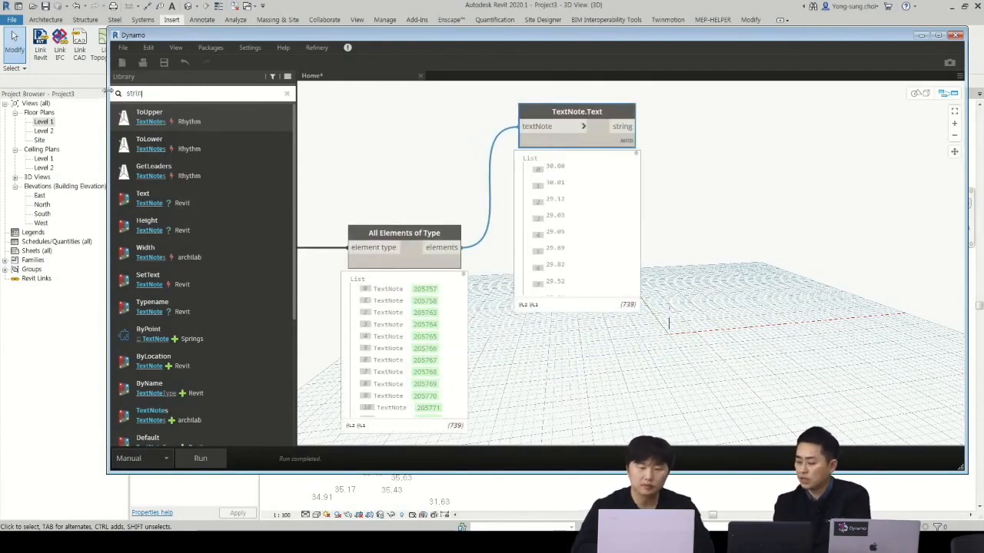
text(g)
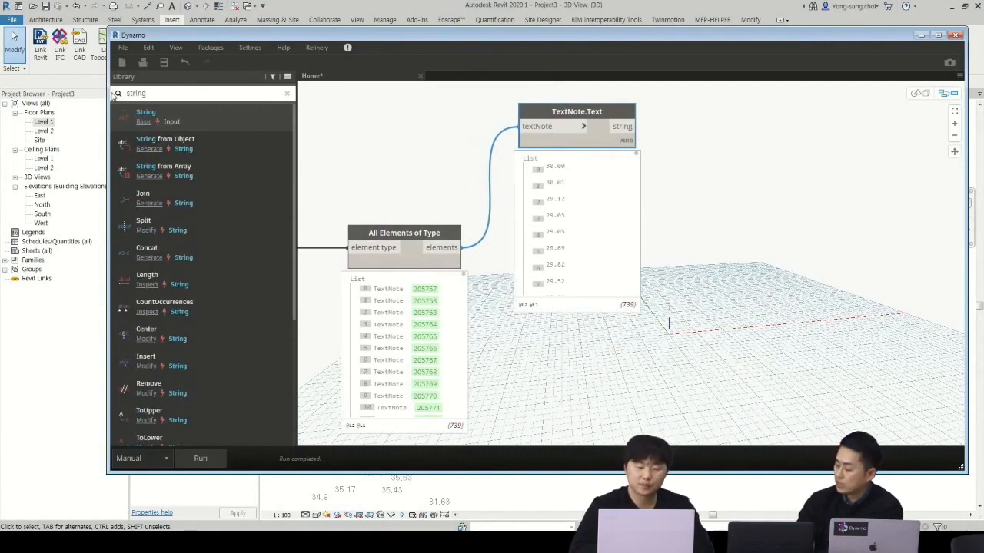
text( num)
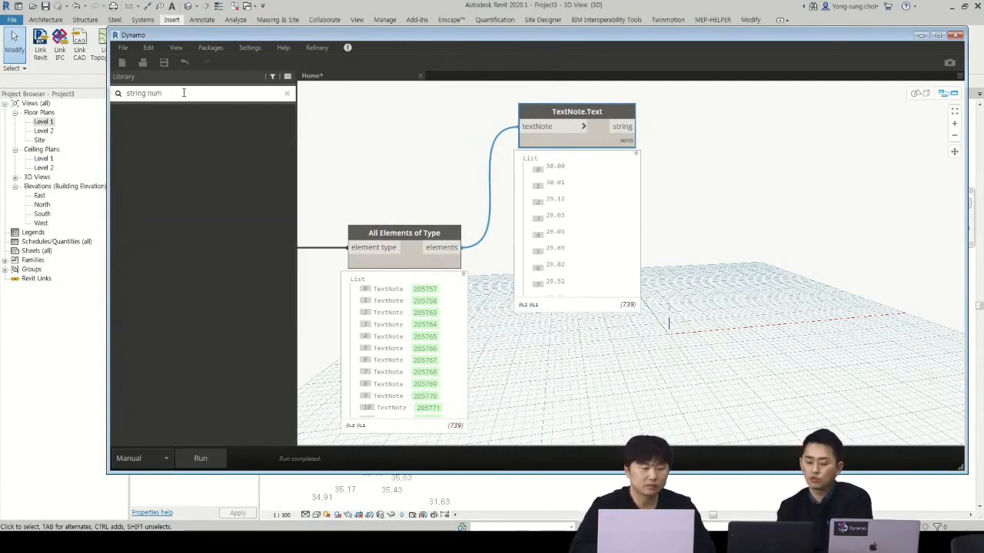
key(BackSpace)
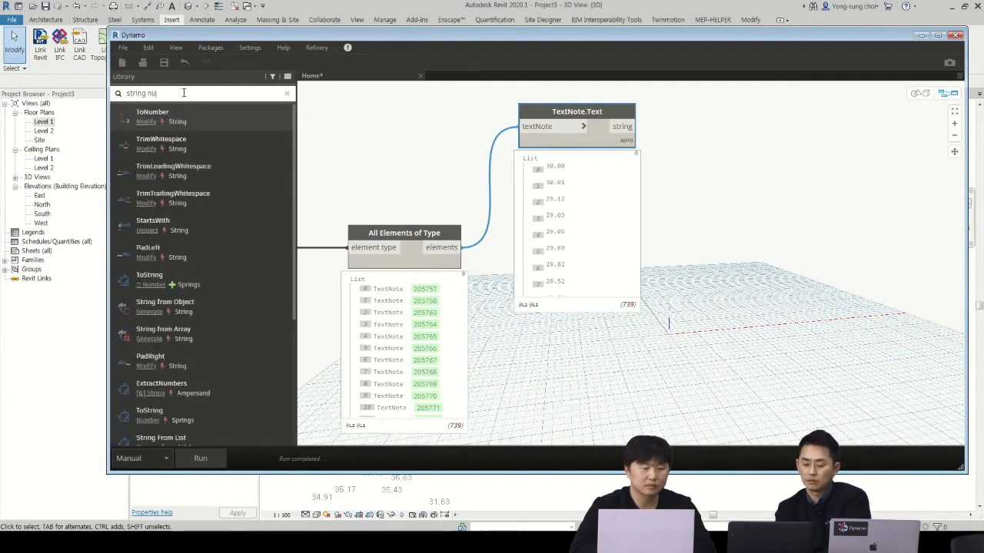
click(223, 278)
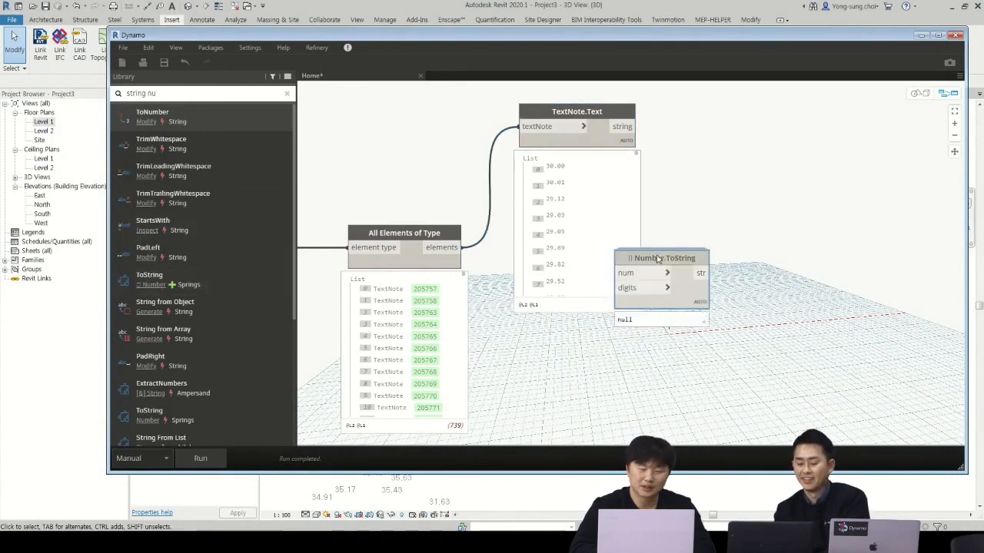
Step: Replace the Number.ToString node with a String.ToNumber node and connect the TextNote.Text string output to its str input
key(Delete)
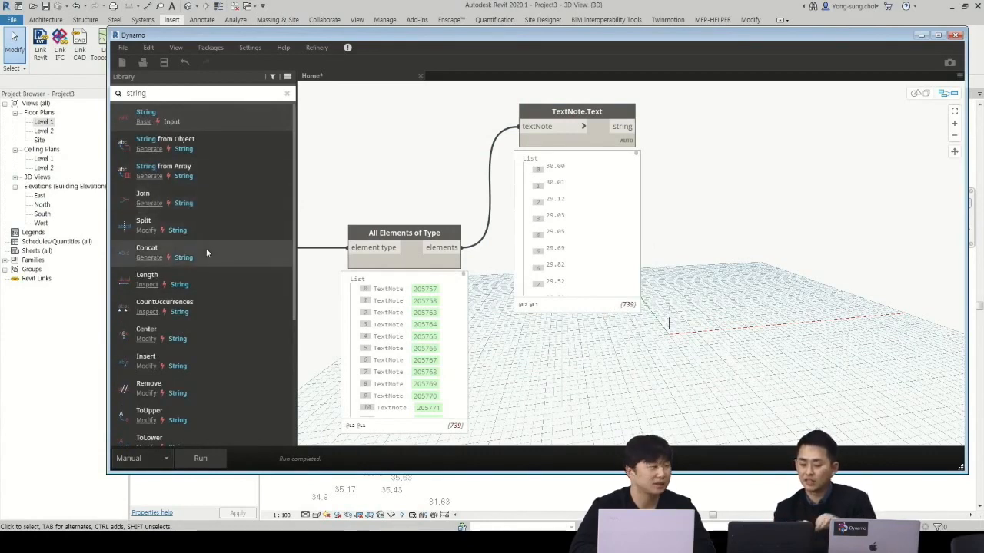
scroll(206, 248, down, 2)
scroll(207, 249, down, 6)
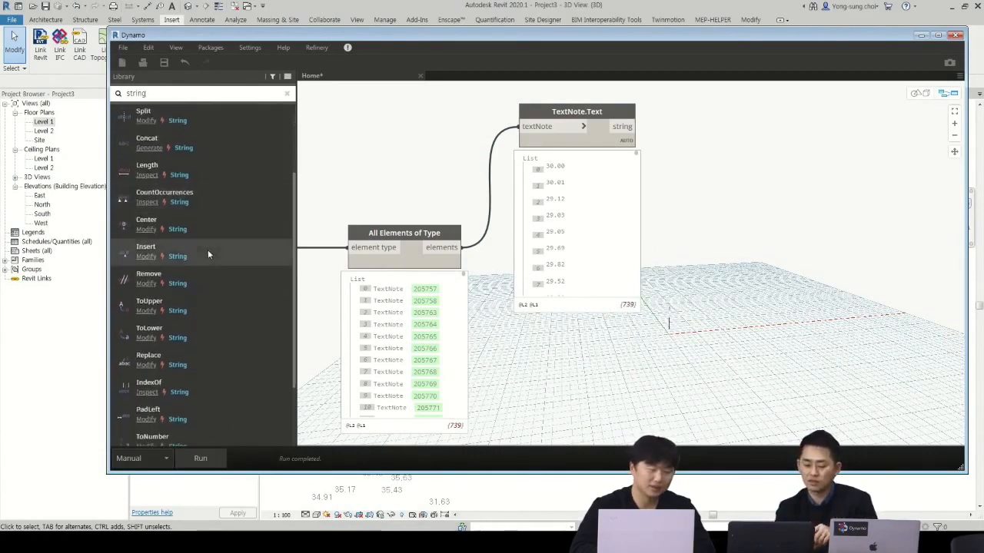
click(205, 357)
drag(635, 301, 651, 118)
click(588, 132)
click(645, 132)
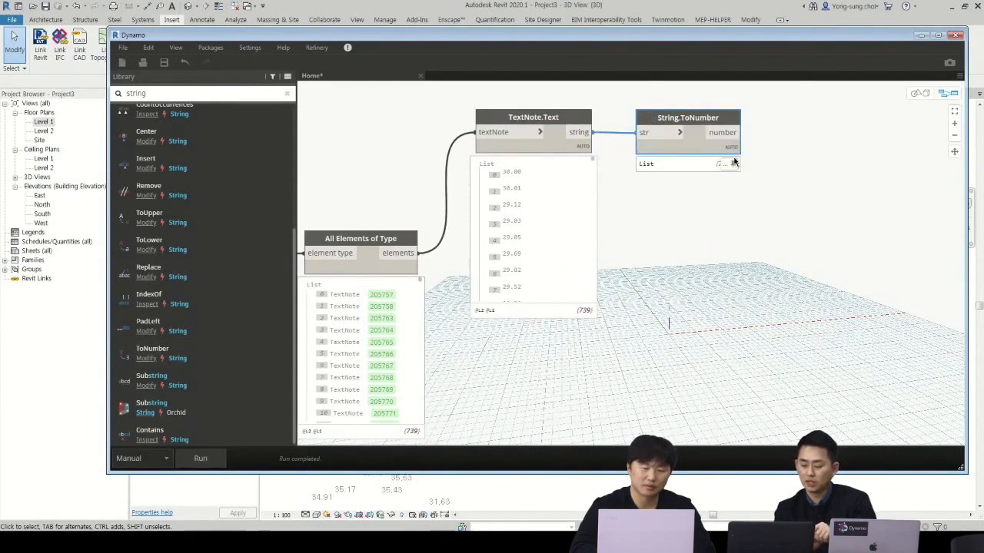
scroll(826, 319, down, 2)
middle_drag(826, 319, 690, 295)
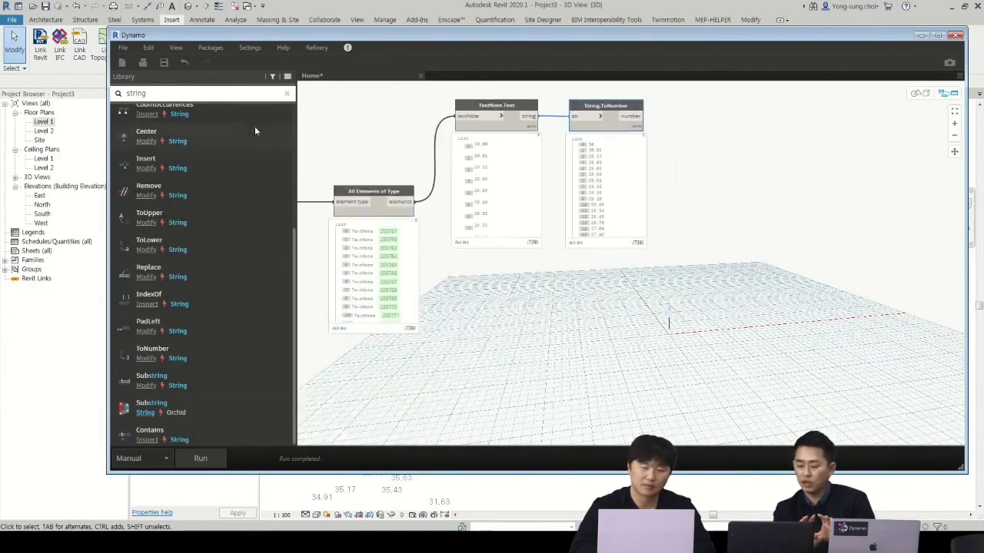
Step: Clear the library search and expand the Clockwork package down to its Revit, Elements, Element category
click(287, 95)
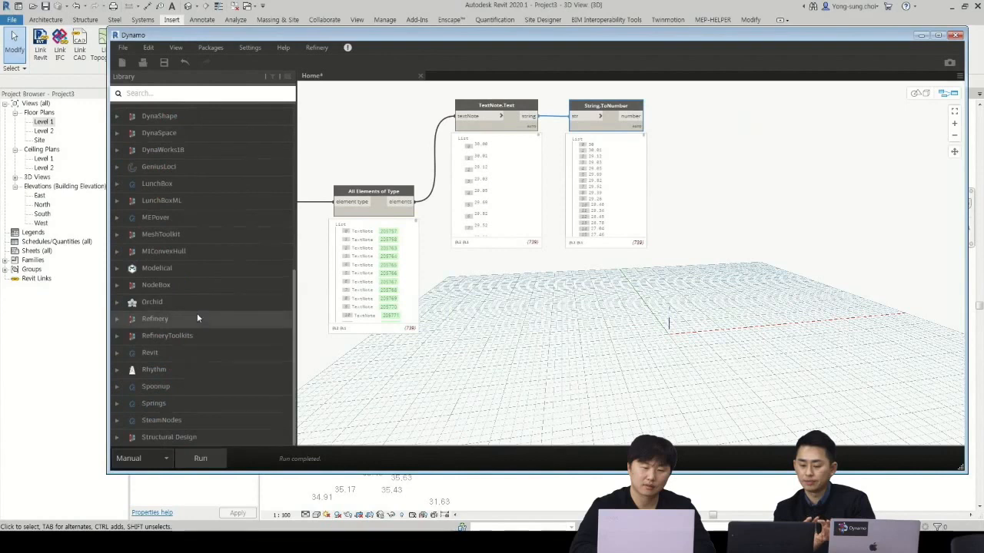
scroll(197, 313, up, 3)
click(149, 332)
scroll(161, 339, down, 3)
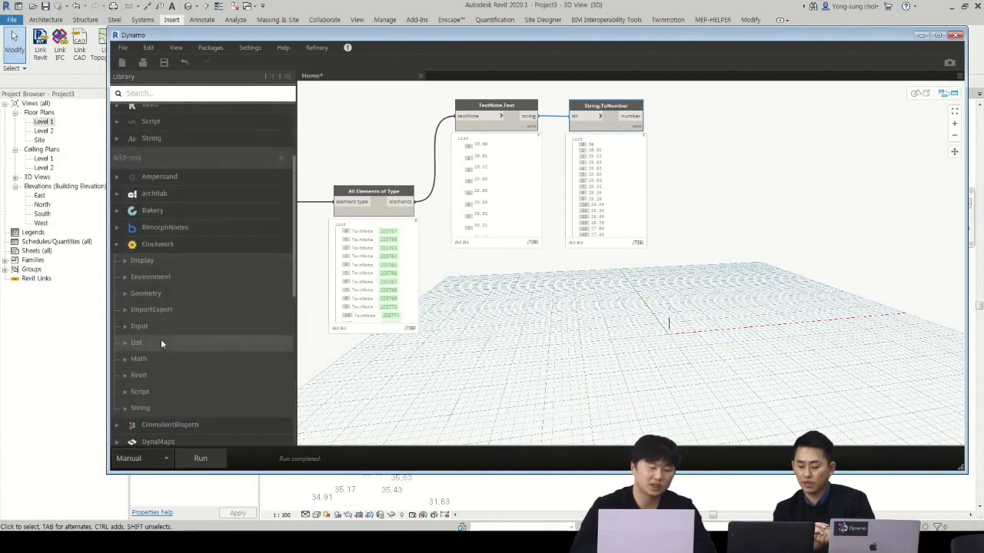
click(156, 362)
scroll(181, 384, down, 1)
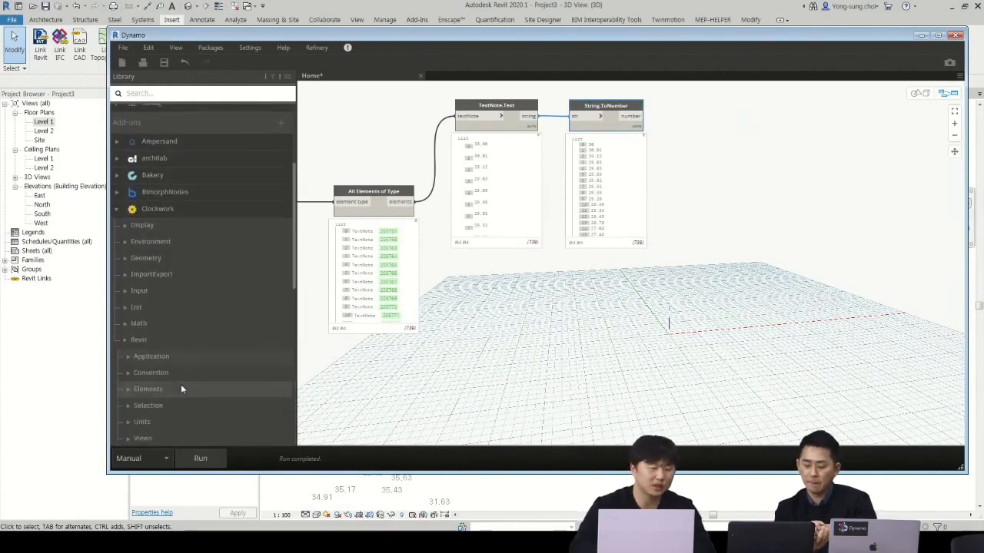
click(180, 386)
scroll(181, 384, down, 6)
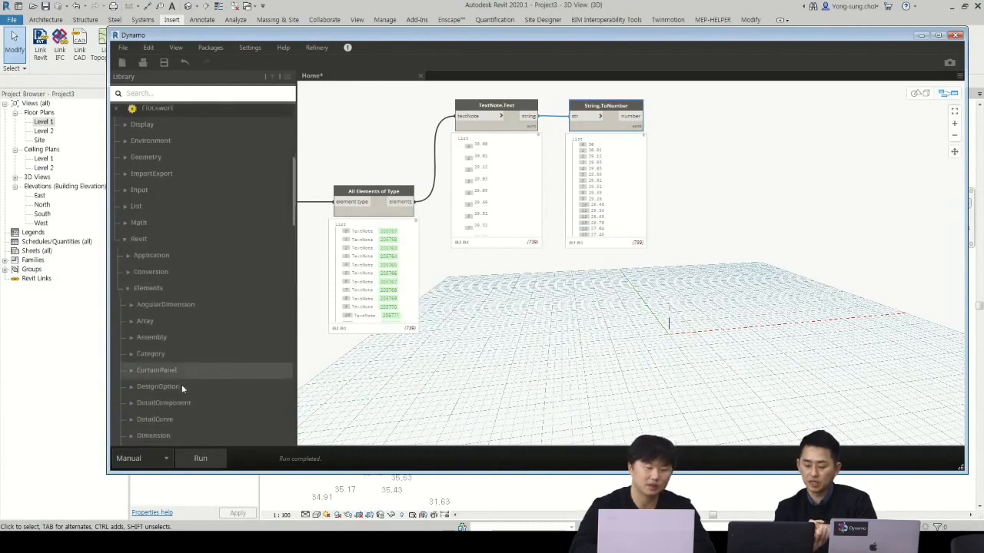
scroll(181, 384, down, 2)
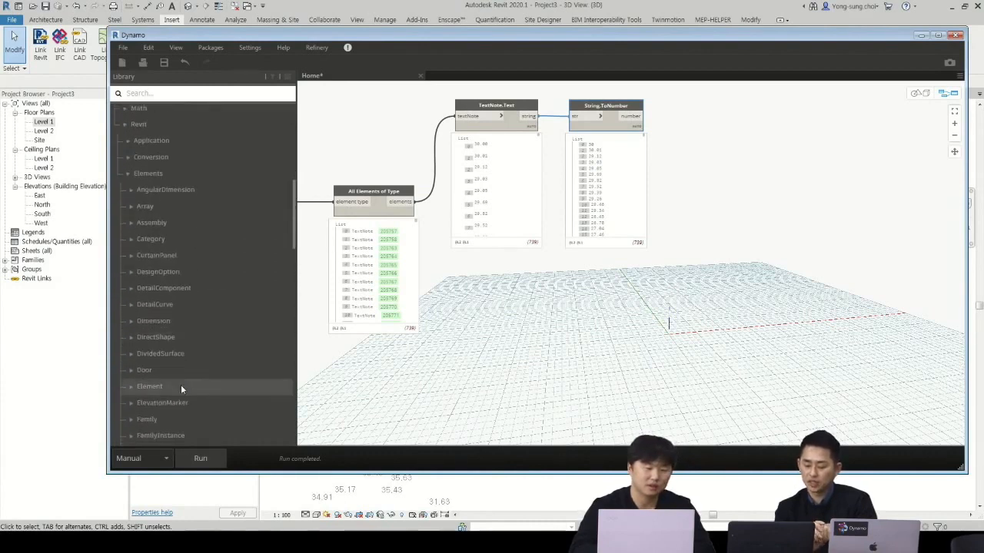
click(180, 383)
Step: Place Clockwork's Element.Location+ node below TextNote.Text, connect the All Elements of Type output to its element input and run the graph
scroll(181, 383, down, 10)
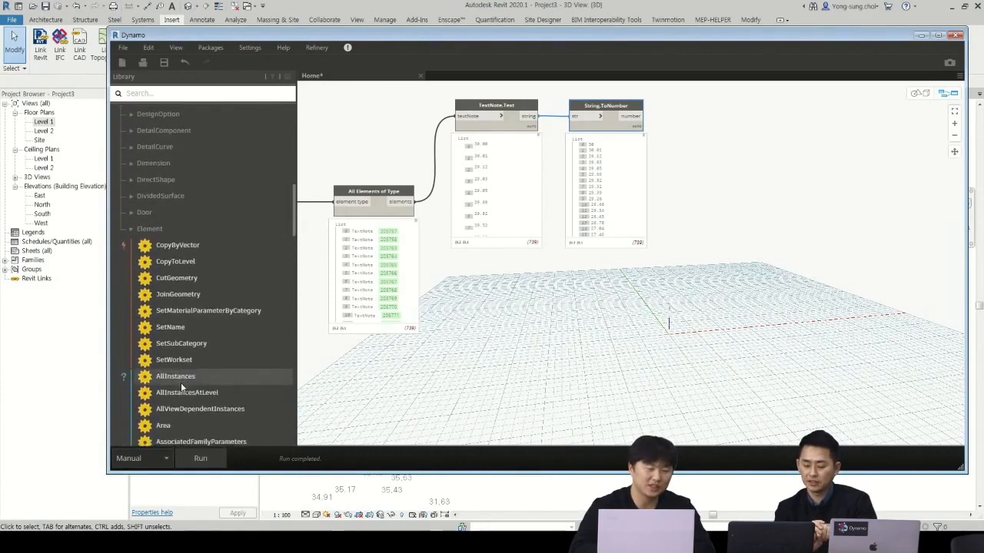
scroll(183, 383, down, 4)
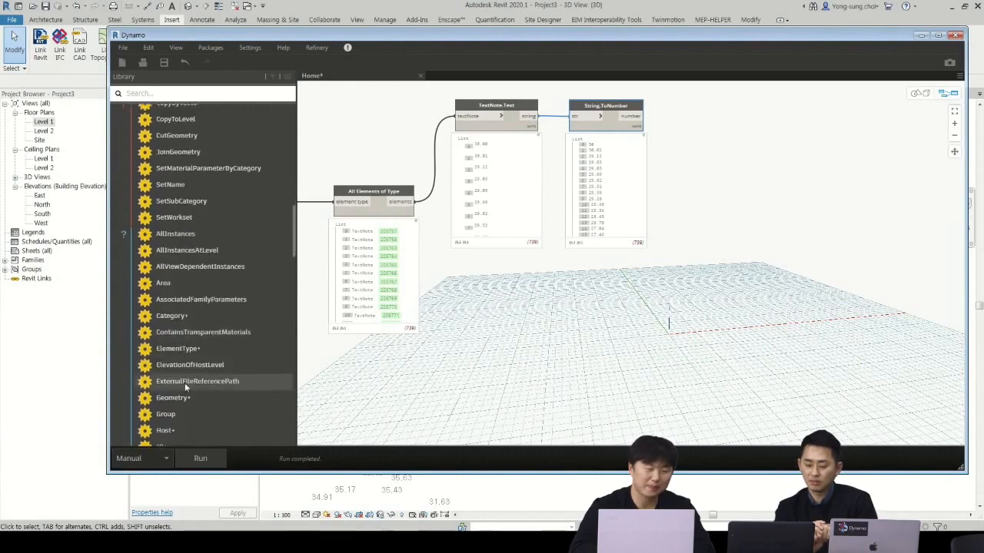
scroll(185, 382, down, 2)
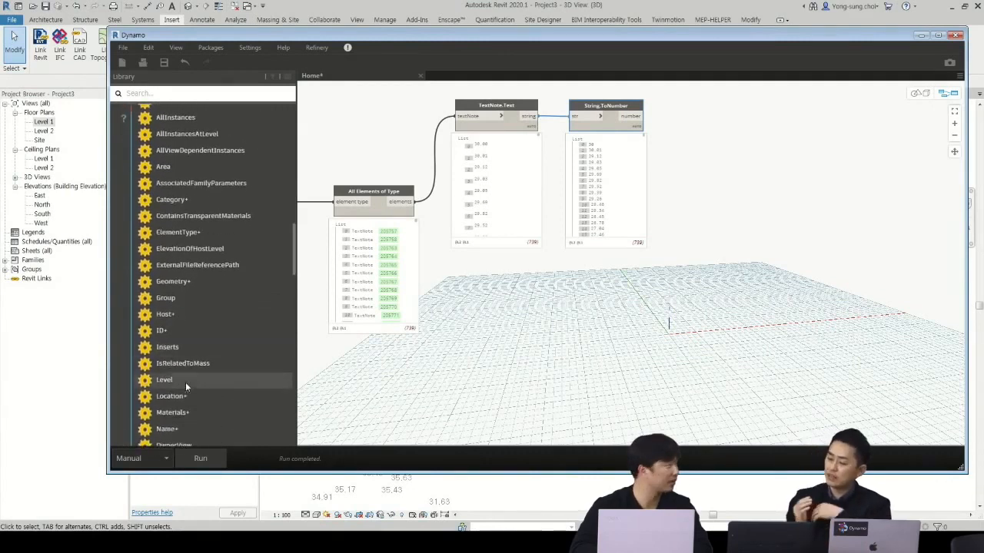
click(187, 393)
drag(647, 326, 500, 346)
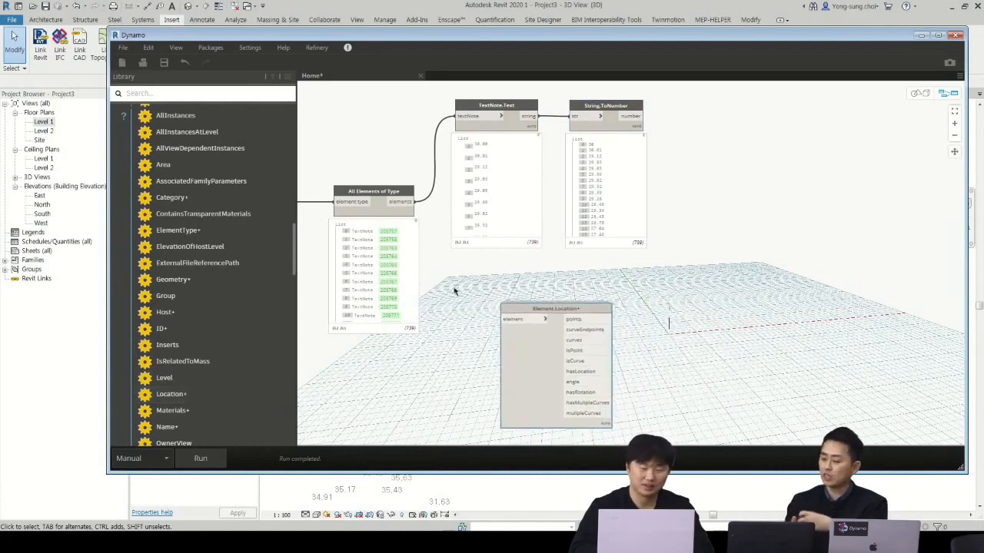
drag(406, 202, 497, 307)
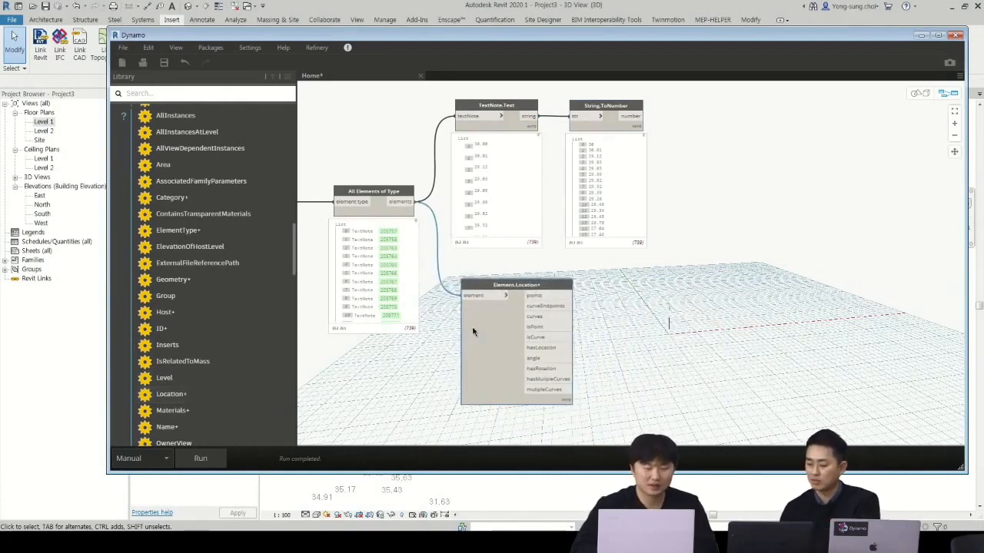
click(200, 458)
Step: Add a Watch node beside Element.Location+, connect the points output to it and run the graph
middle_drag(617, 418, 546, 419)
click(182, 94)
text(watch)
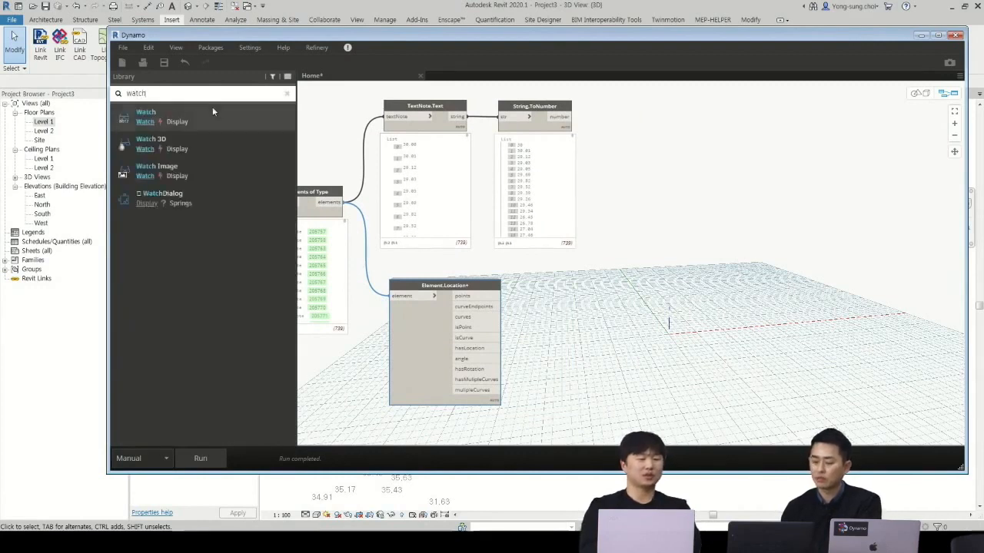
click(214, 111)
drag(496, 296, 573, 289)
click(200, 458)
Step: Add the Geometry.Translate node with x, y and z translation inputs and connect the Watch output to its geometry input
middle_drag(751, 309, 684, 323)
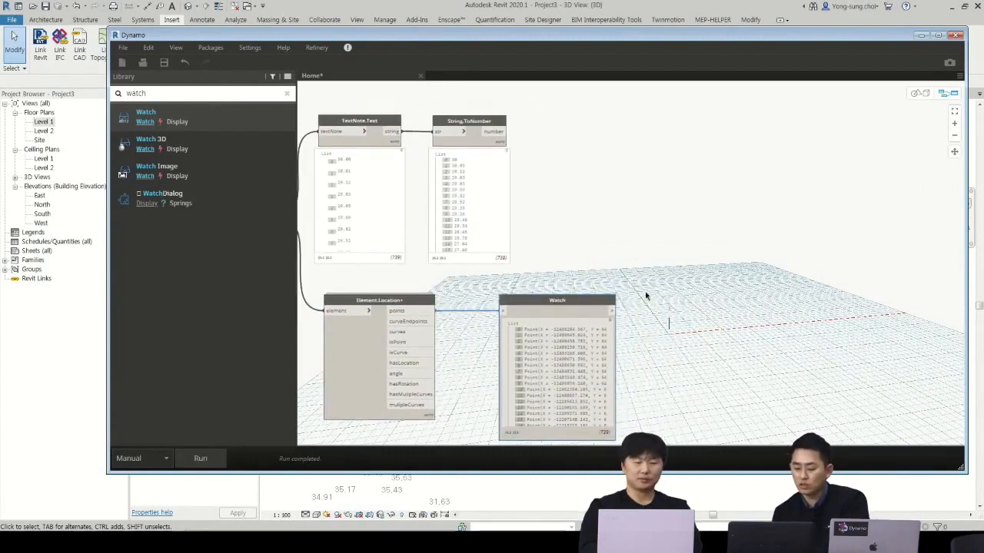
text(trans)
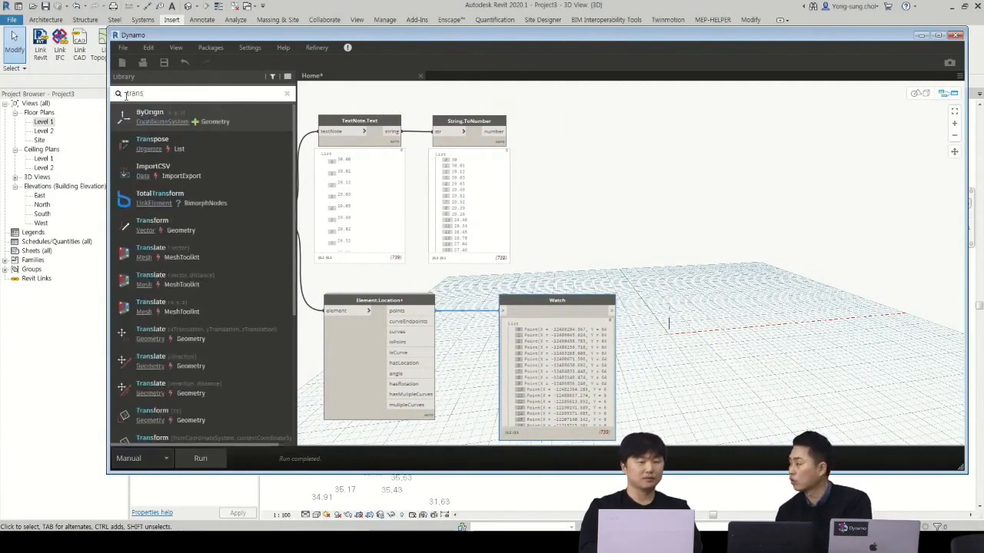
click(227, 331)
drag(635, 306, 751, 311)
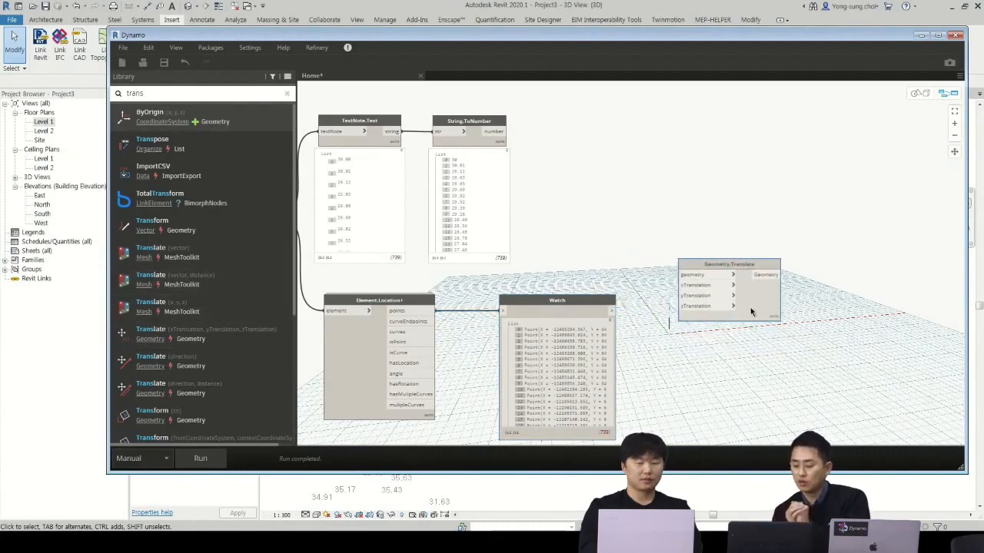
drag(614, 311, 712, 206)
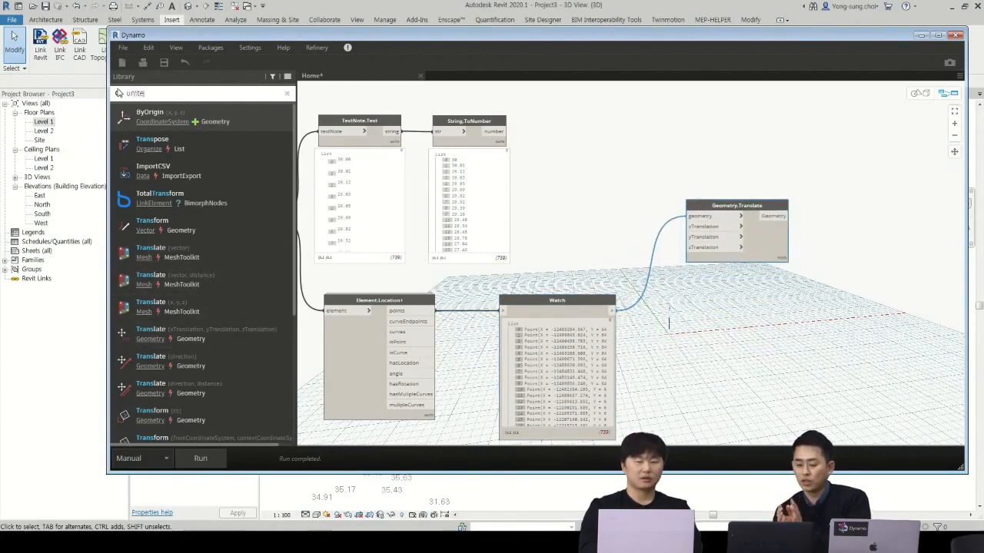
Step: Add a Convert Between Units node, feed it the String.ToNumber number output and set it to convert length from Meters to Millimeters
key(BackSpace)
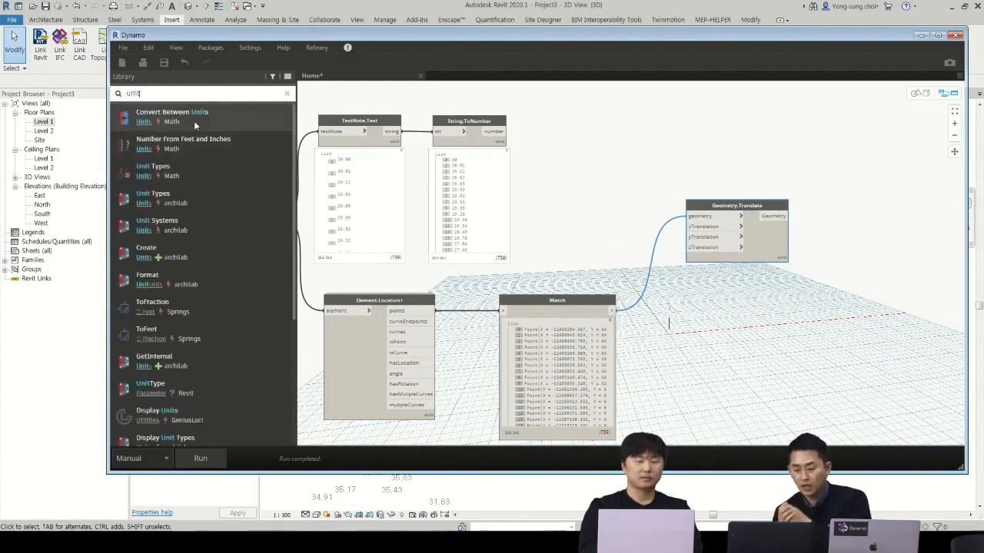
click(199, 119)
drag(633, 267, 552, 145)
click(505, 131)
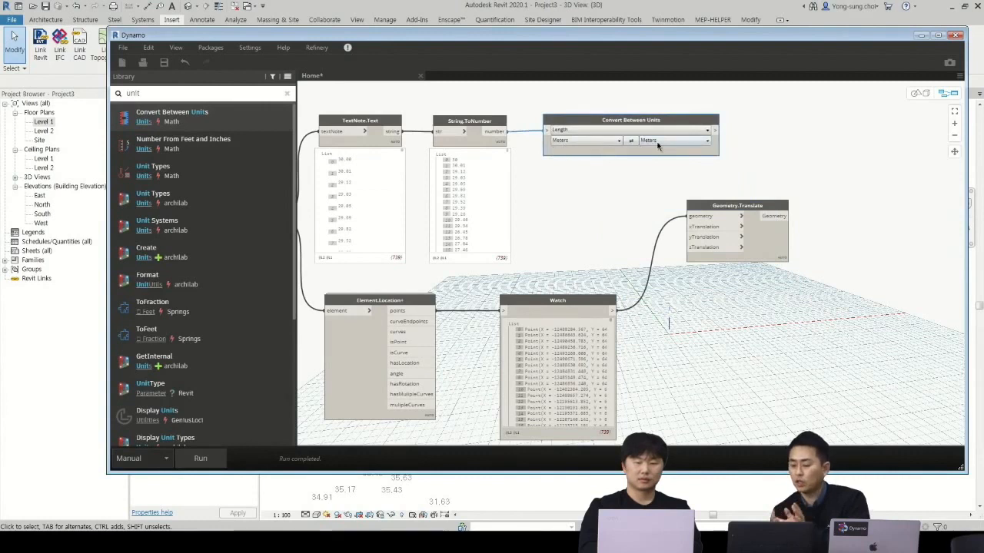
click(657, 166)
Step: Move Geometry.Translate farther from the Watch node and connect the converted units output to its zTranslation input
middle_drag(760, 185, 586, 203)
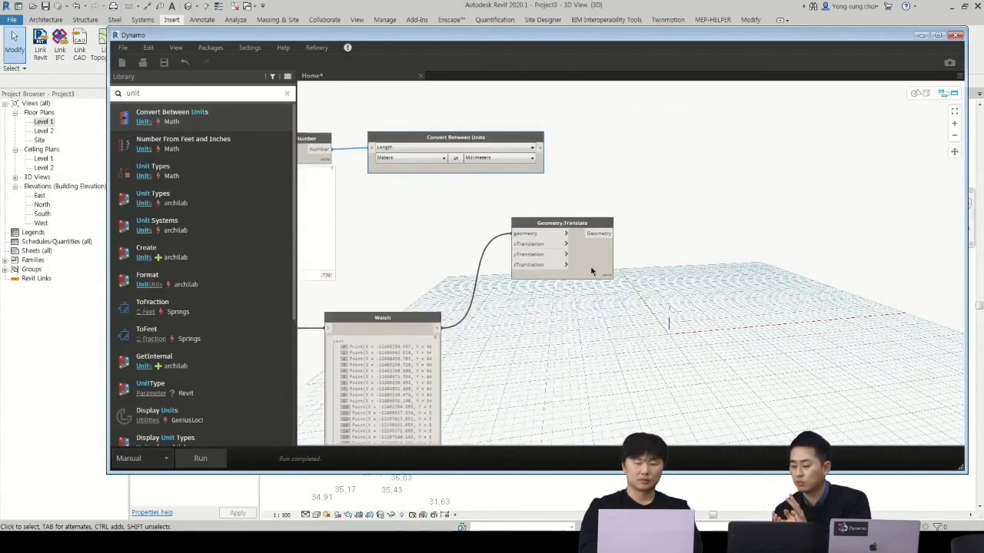
drag(591, 271, 734, 263)
drag(542, 152, 656, 258)
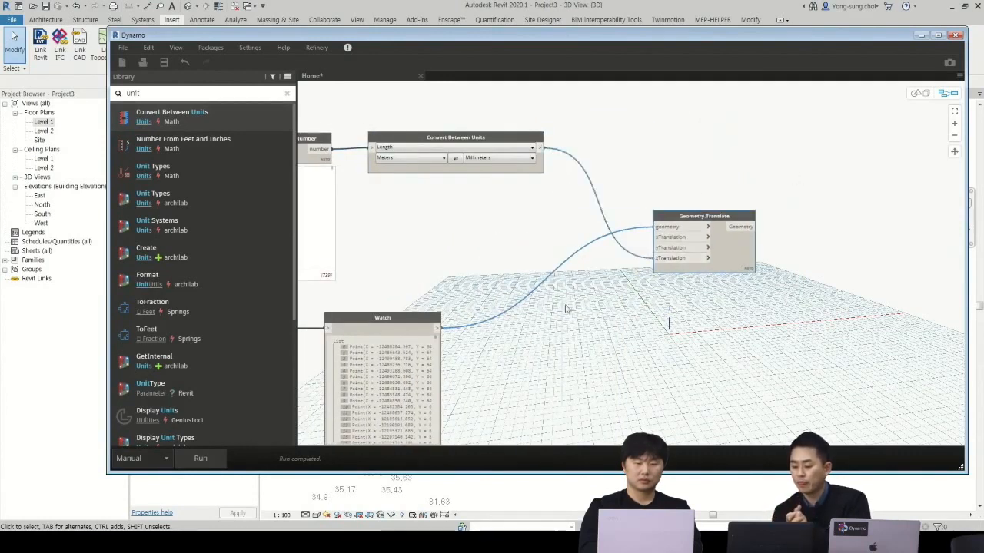
Step: Examine the points in the 3D background preview from several angles and return to the graph view
click(919, 94)
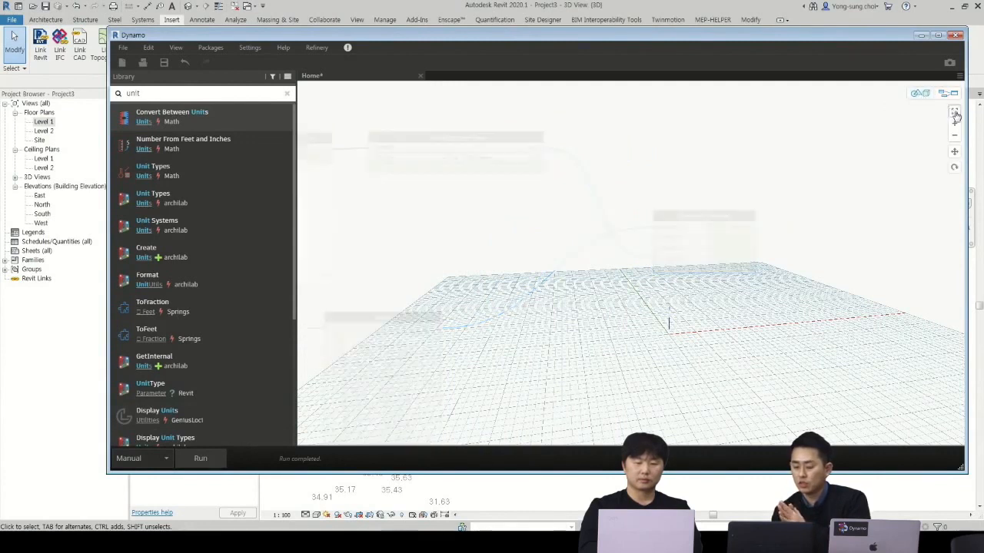
click(954, 113)
right_drag(729, 275, 734, 290)
scroll(709, 344, up, 4)
mouse_move(709, 345)
right_down()
mouse_move(701, 312)
mouse_move(703, 327)
right_up()
scroll(670, 272, up, 3)
right_drag(669, 272, 787, 216)
click(953, 94)
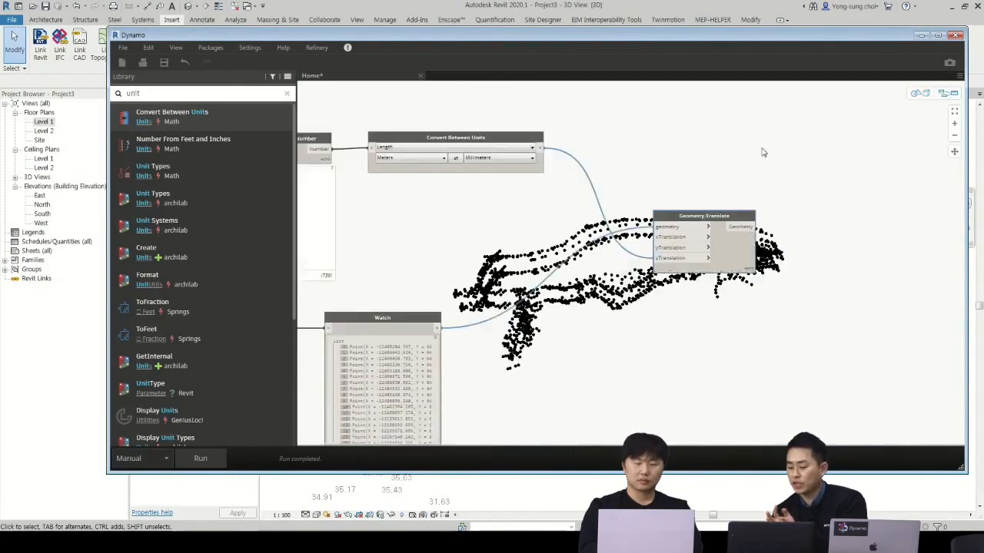
Step: Add Revit's Topography.ByPoints node, connect the Geometry.Translate output to its points input and run the graph
drag(744, 244, 735, 342)
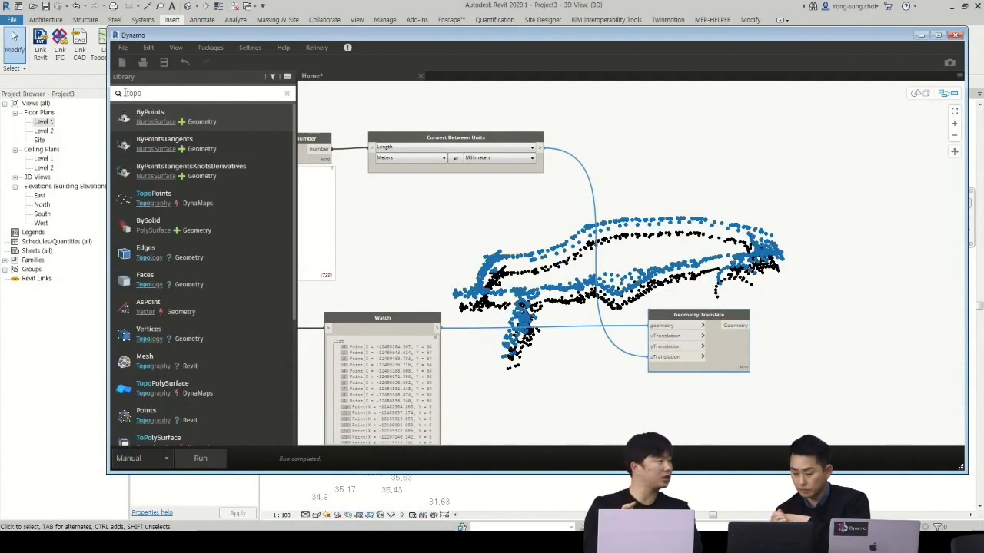
scroll(213, 229, down, 3)
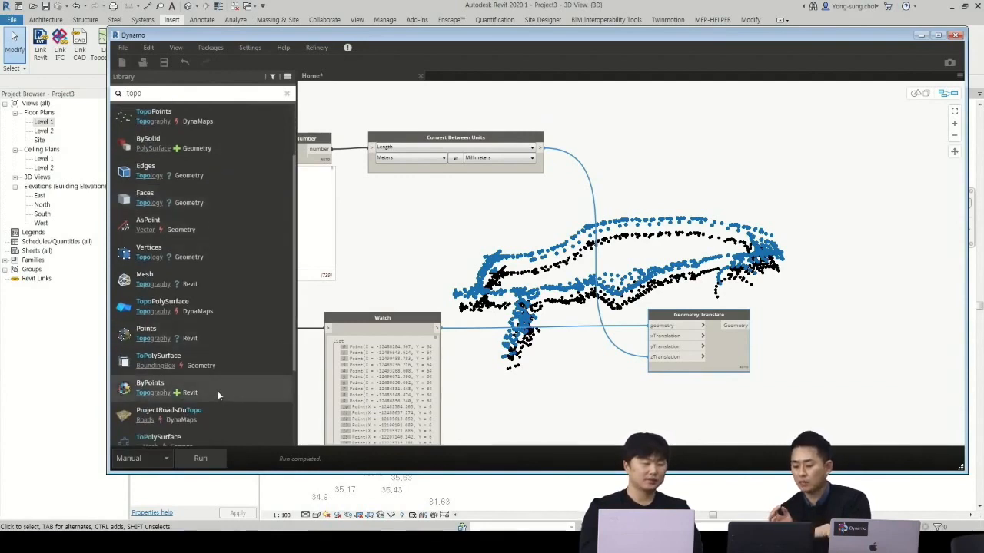
click(219, 389)
drag(831, 339, 787, 317)
click(735, 326)
click(789, 327)
click(201, 462)
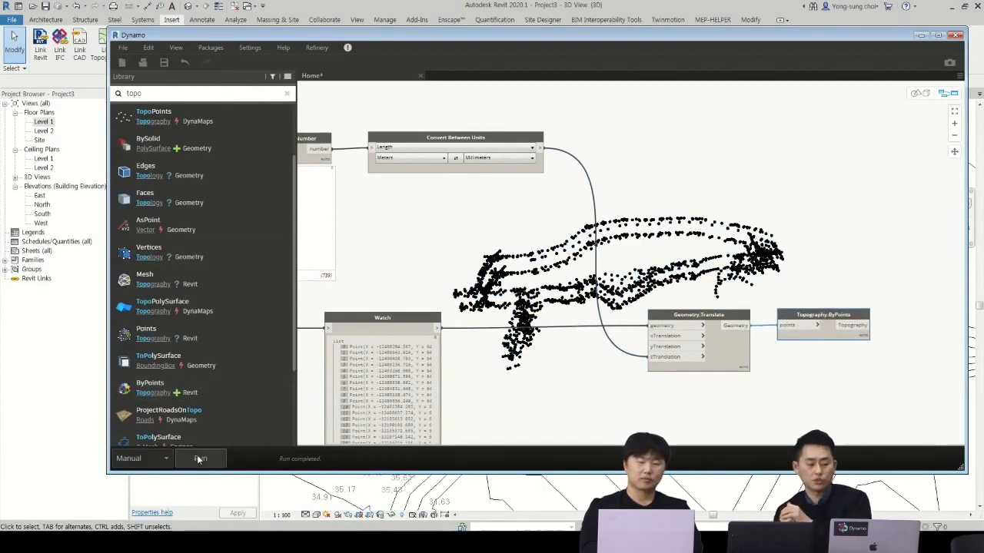
Step: Switch to Revit and set the 3D view to Fine detail level and Shaded visual style
click(920, 36)
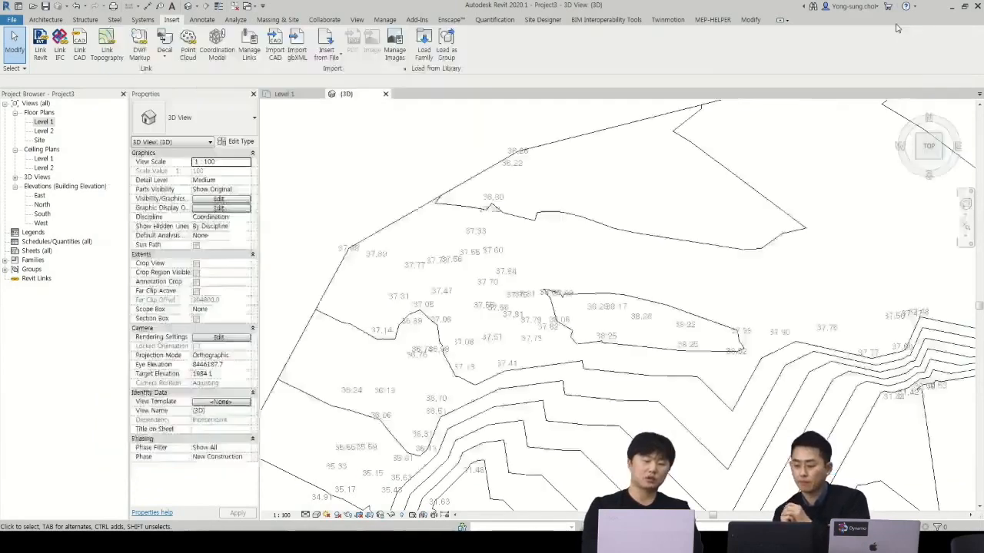
click(305, 515)
click(322, 504)
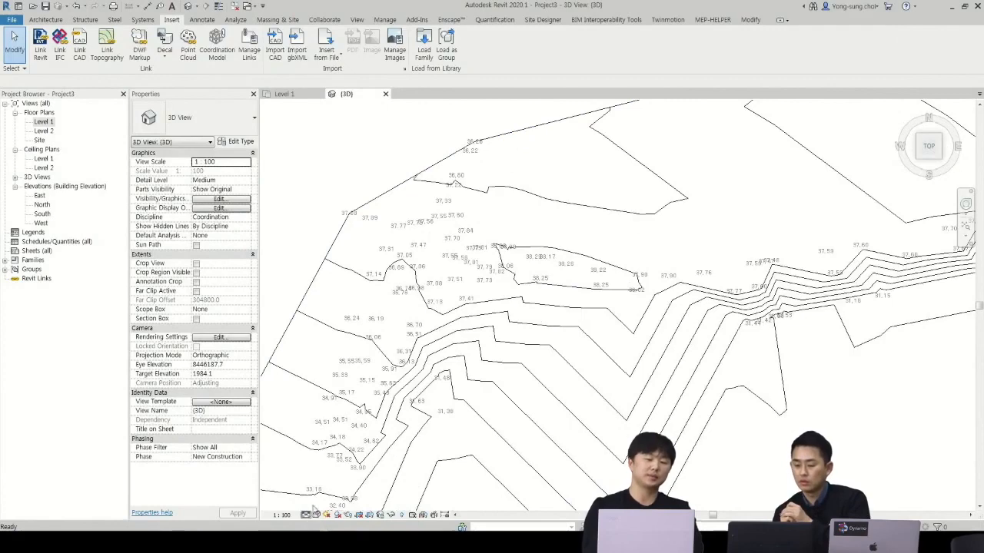
click(316, 514)
click(332, 474)
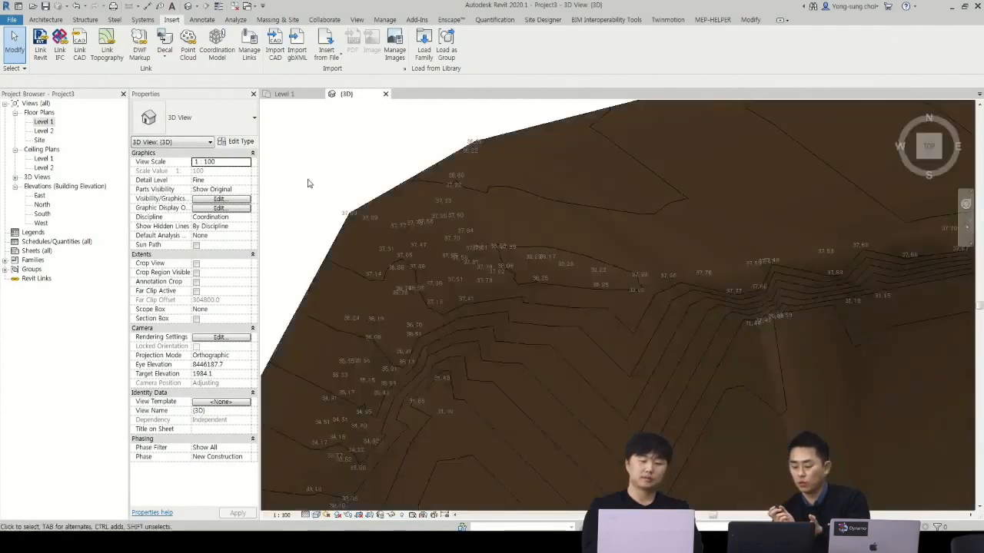
Step: Open the topography for surface editing and check the elevation of the boundary point at the 36.26 text
click(502, 136)
click(415, 54)
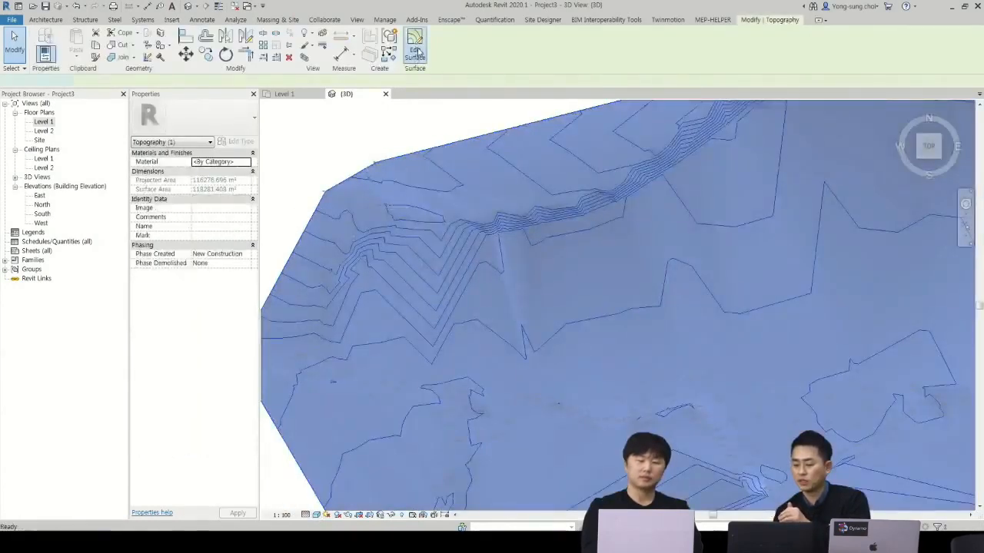
scroll(399, 164, up, 5)
scroll(400, 163, up, 3)
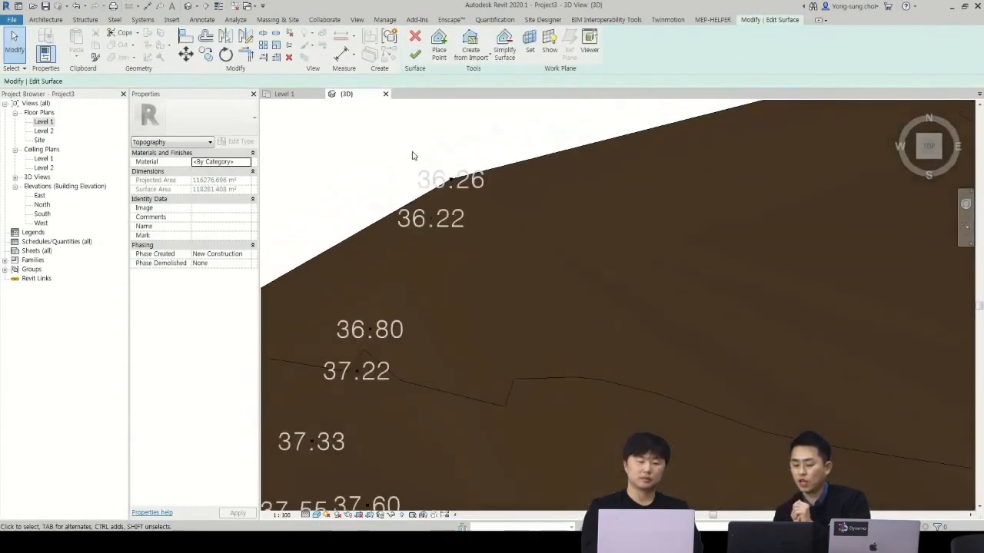
click(459, 184)
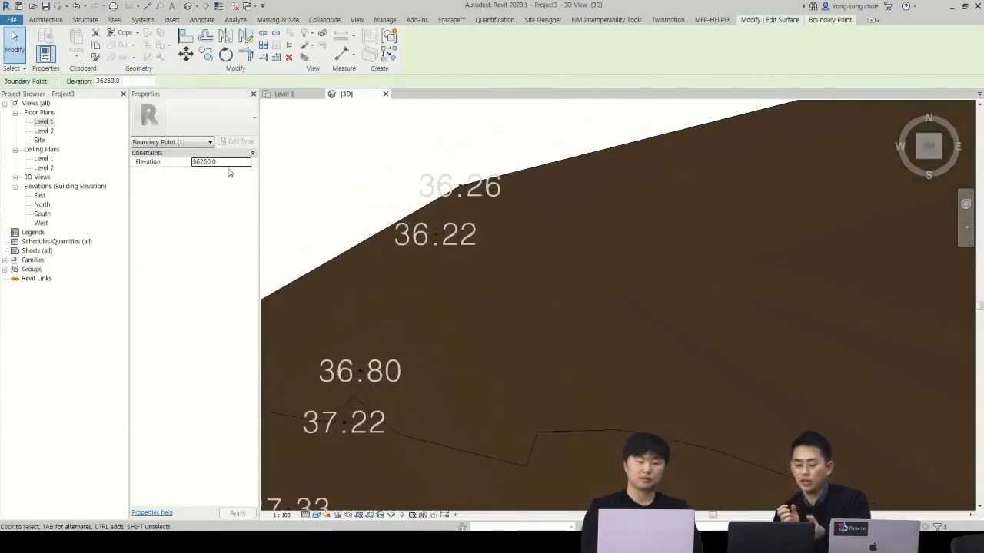
click(368, 158)
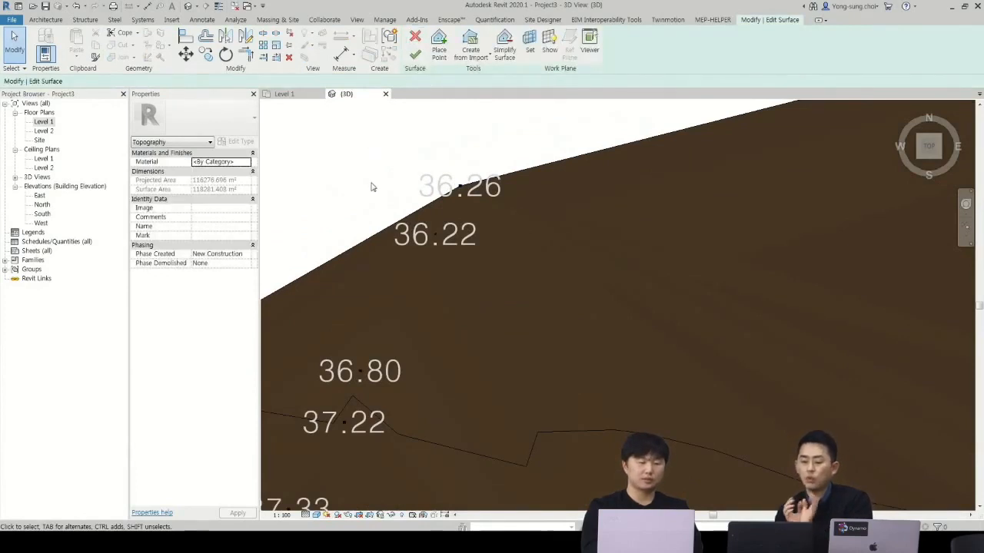
Step: Check the elevations of the interior points at the 36.22 and 31.15 texts
click(435, 237)
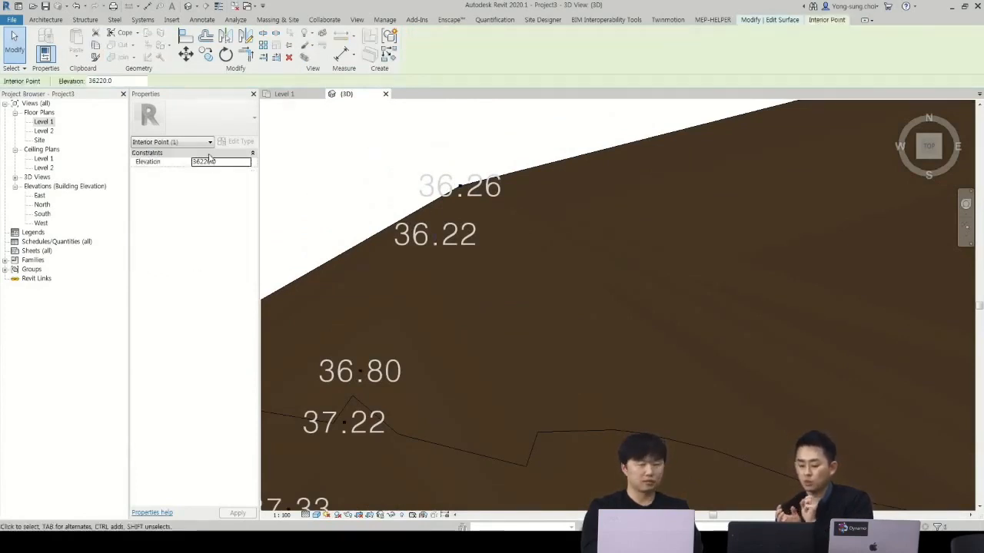
click(346, 166)
scroll(346, 166, down, 6)
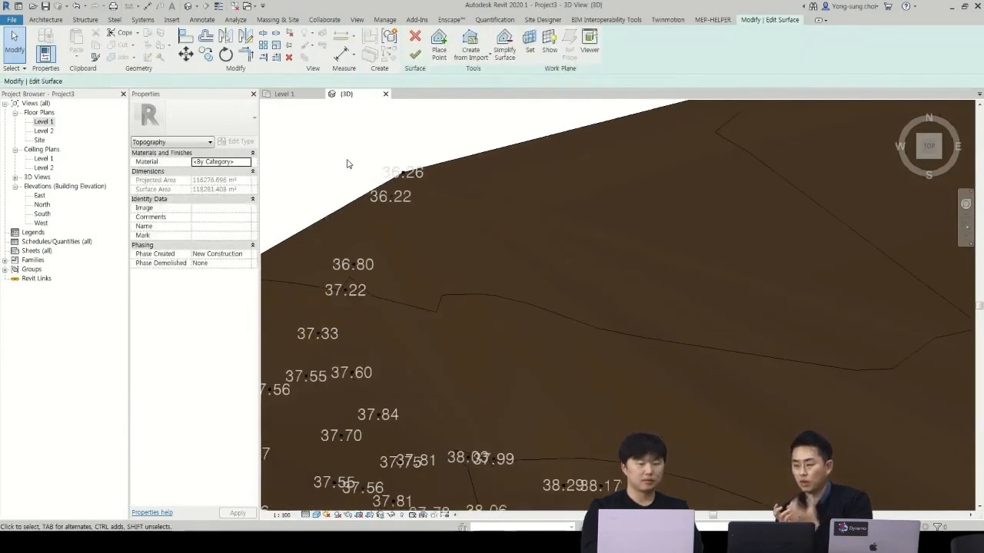
scroll(629, 260, up, 8)
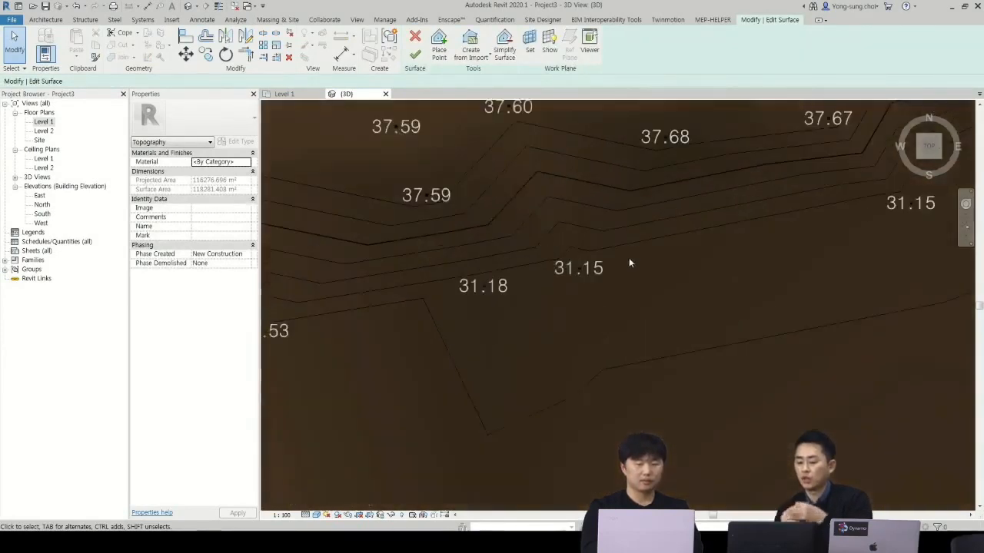
click(566, 273)
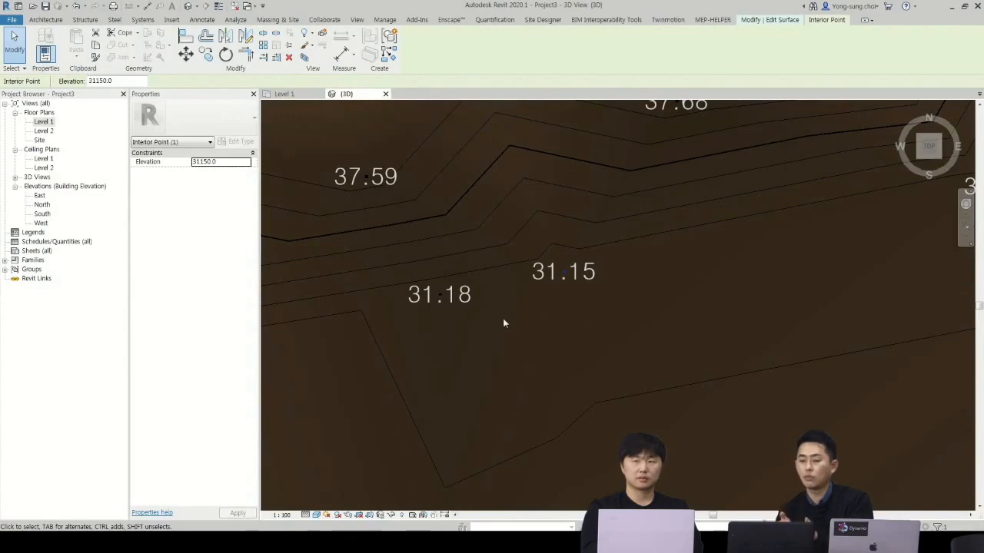
Step: Check the elevation of the interior point at the 29.17 text and finish editing the surface
scroll(511, 343, down, 8)
shift+middle_drag(511, 343, 580, 246)
scroll(510, 302, up, 4)
scroll(518, 259, up, 8)
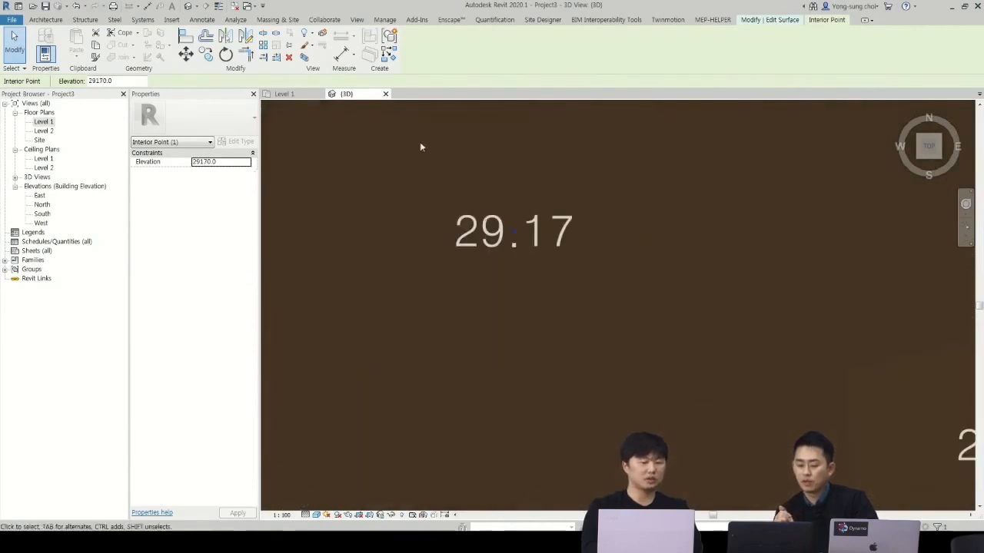
click(454, 198)
scroll(524, 319, down, 2)
click(414, 58)
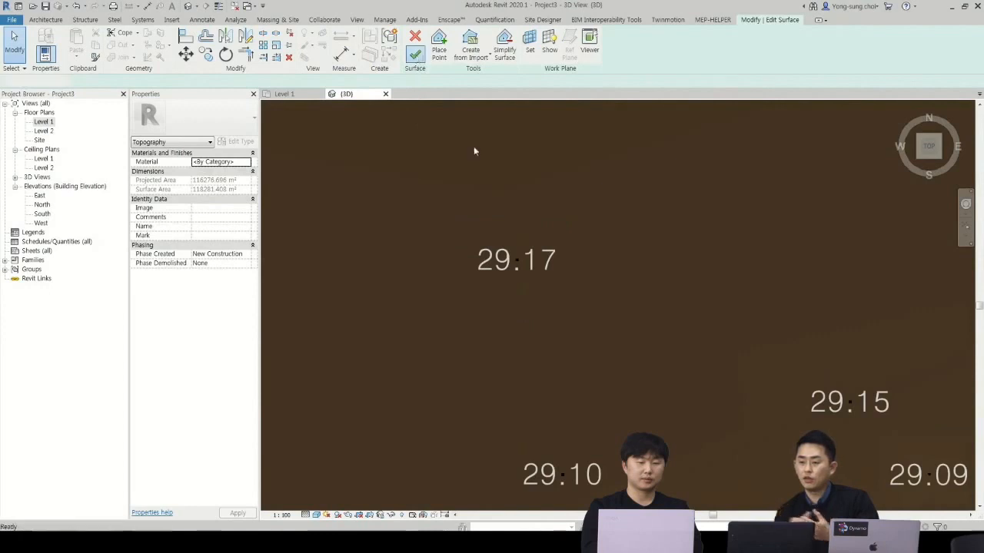
Step: Select all elevation text notes of the same type visible in the 3D view and delete them
scroll(581, 336, down, 3)
click(564, 296)
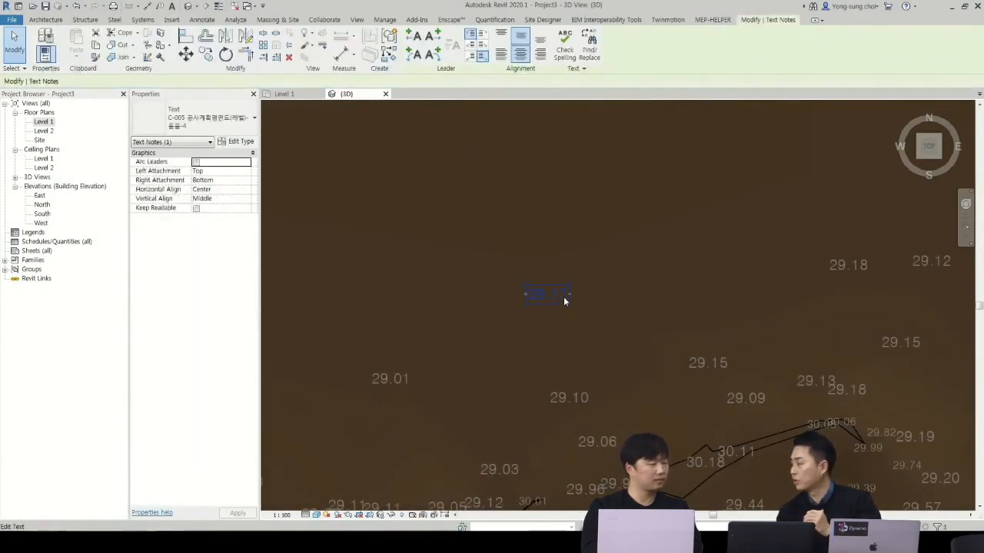
right_click(564, 297)
mouse_move(627, 149)
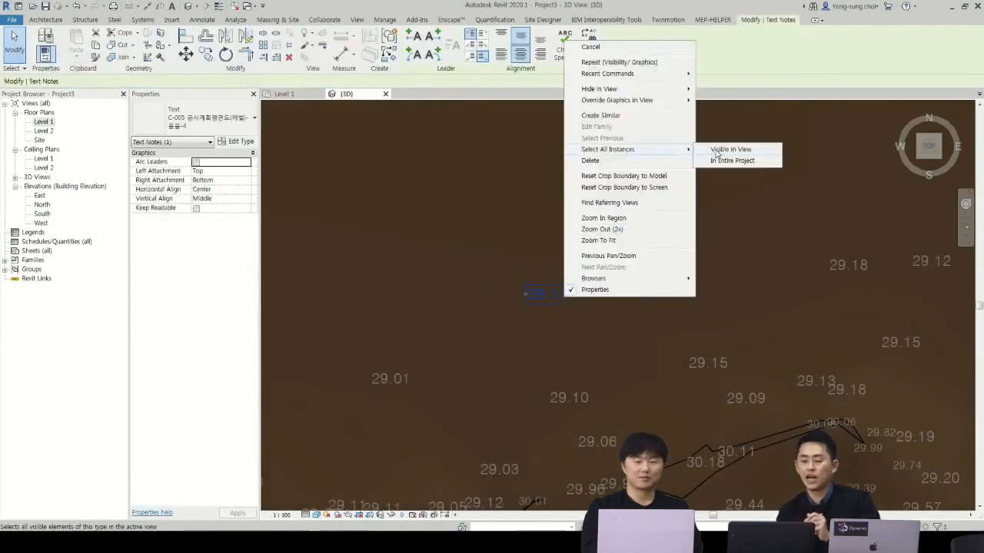
click(716, 150)
scroll(472, 309, down, 4)
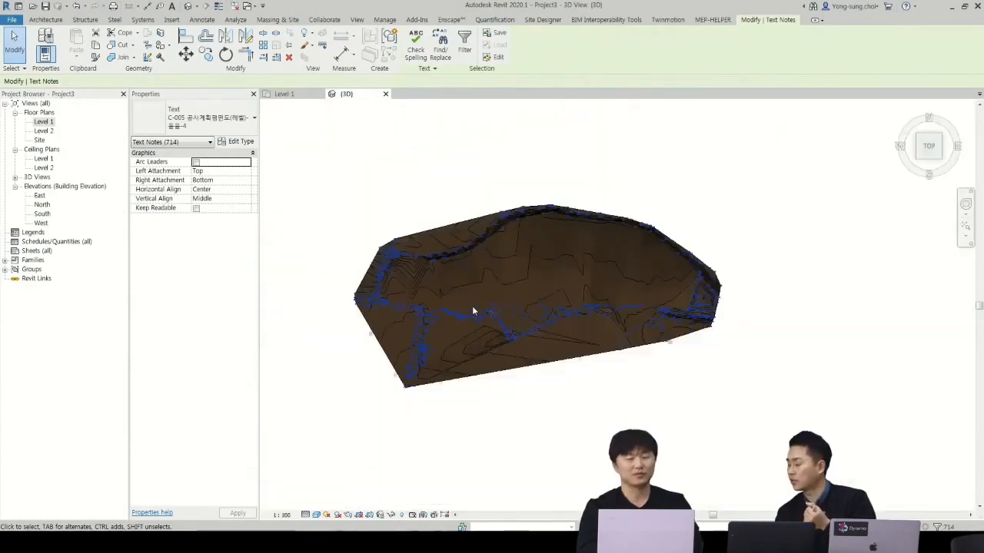
key(Delete)
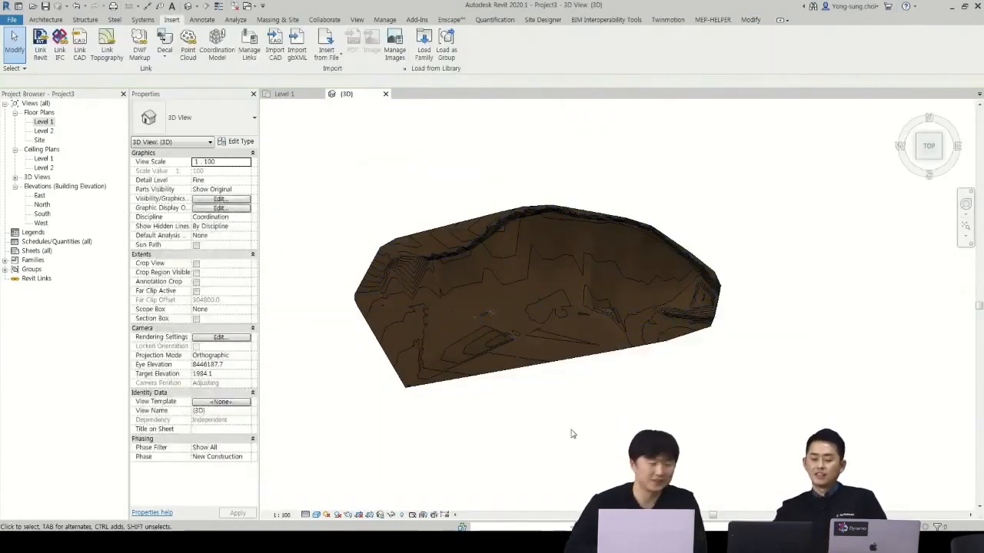
scroll(428, 314, up, 2)
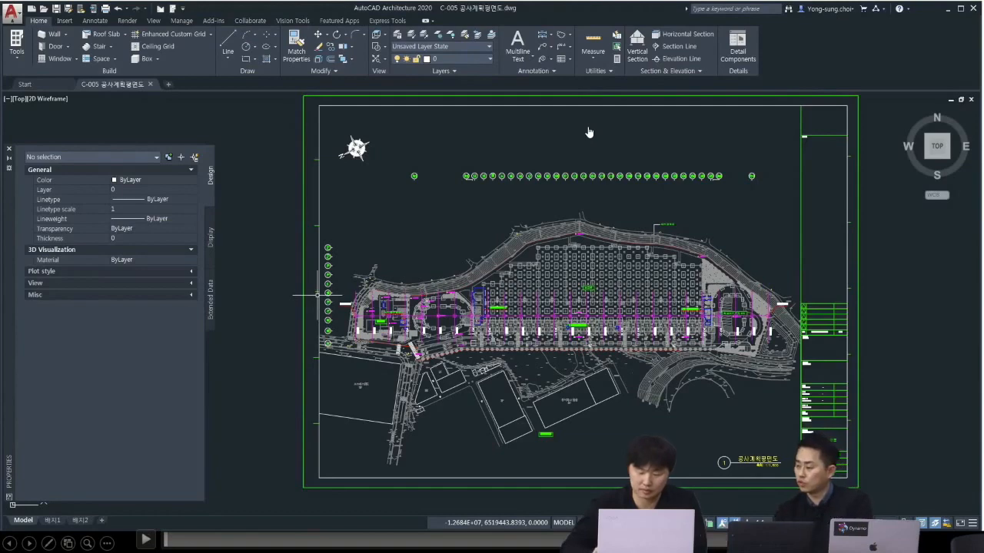
Step: Advance the presentation slide and inspect the square wall in the 3D view of the Test RVT project
key(Right)
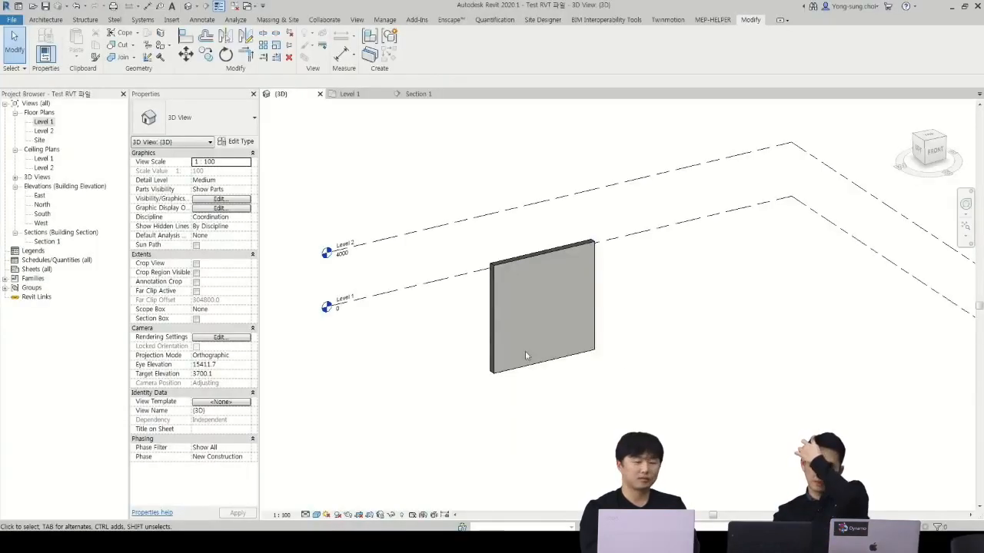
scroll(527, 354, up, 2)
click(551, 267)
shift+middle_drag(602, 384, 609, 359)
click(702, 336)
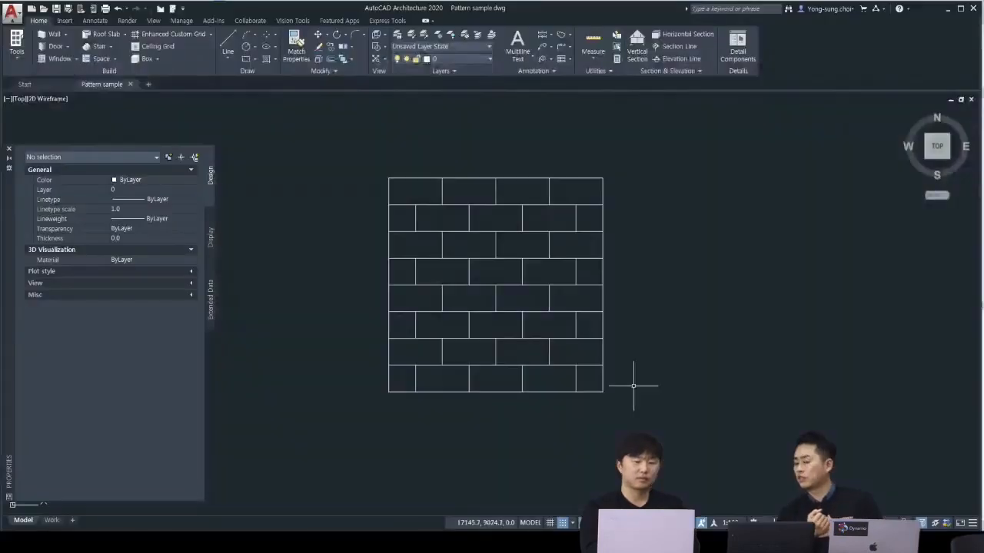
Step: Measure the brick pattern's overall width and height in AutoCAD's Pattern sample drawing and return to Revit
click(368, 161)
click(624, 398)
key(Escape)
click(389, 178)
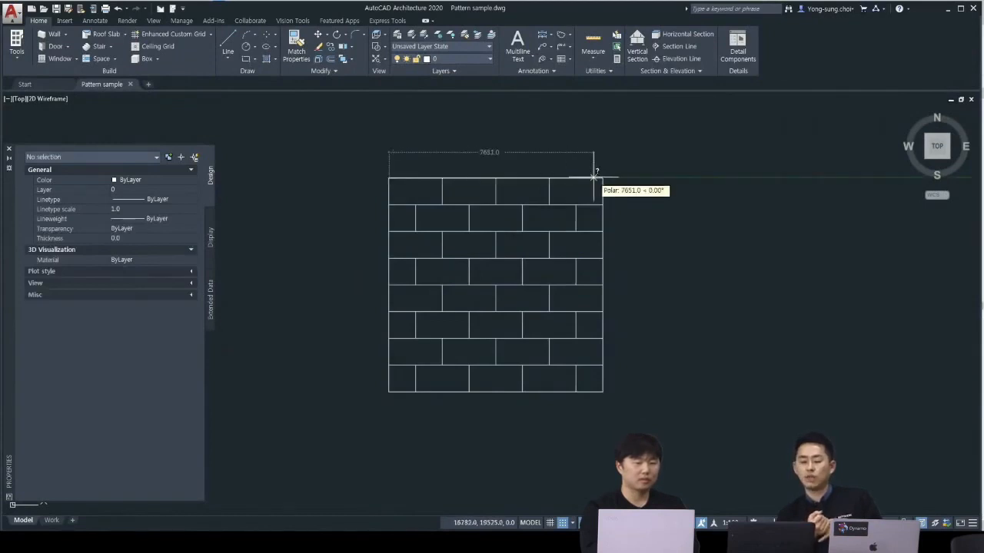
click(602, 177)
click(603, 391)
click(430, 542)
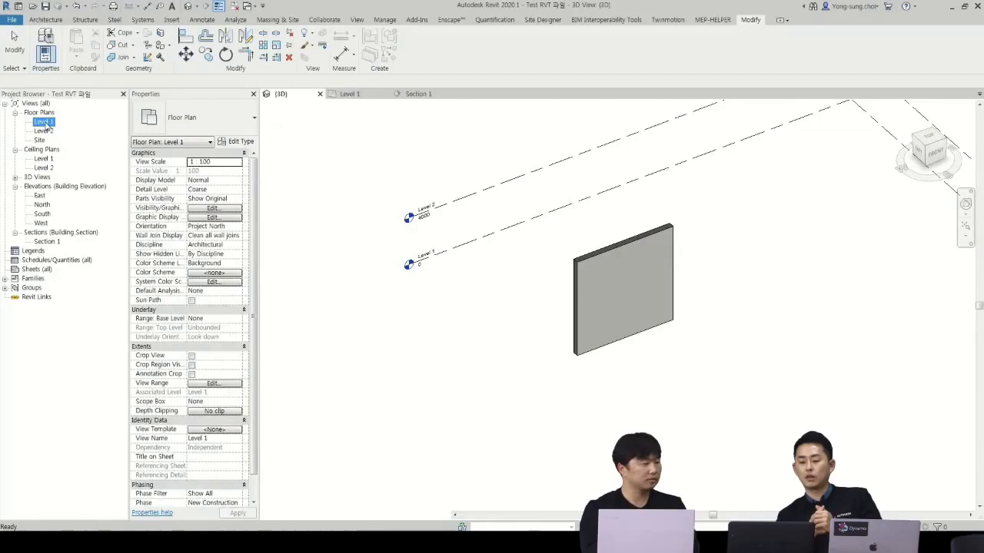
Step: Open Section 1 from the Level 1 floor plan and hide the section's crop region
double_click(45, 122)
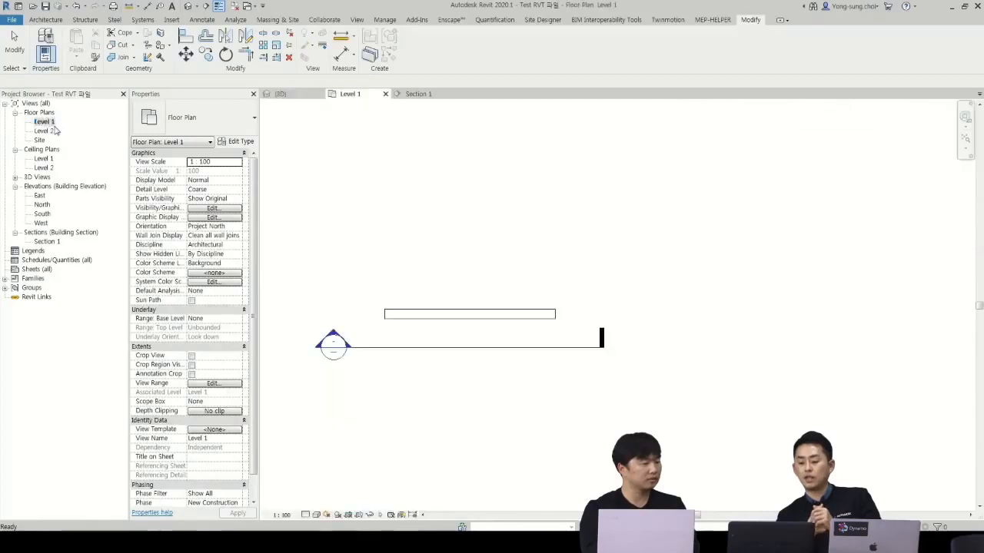
double_click(333, 336)
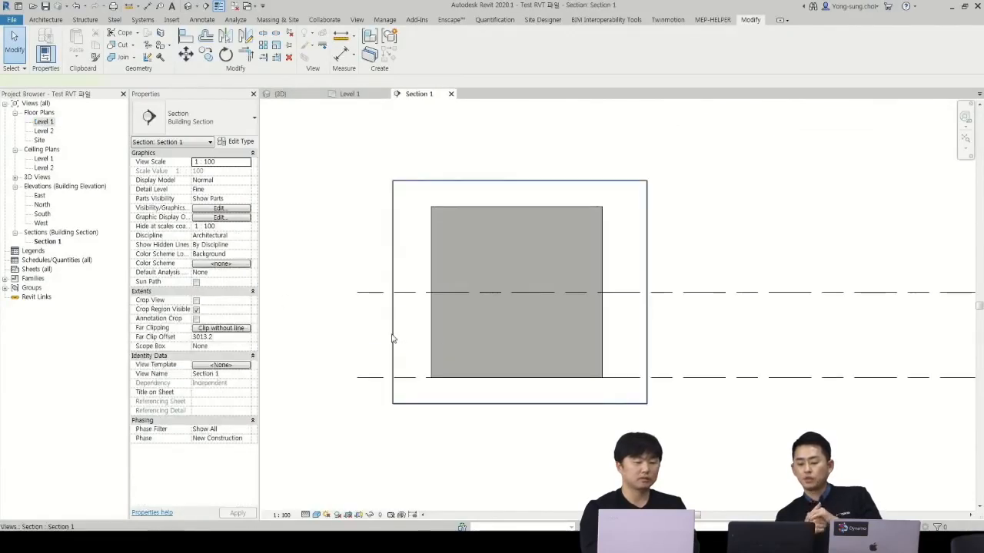
click(392, 339)
click(359, 515)
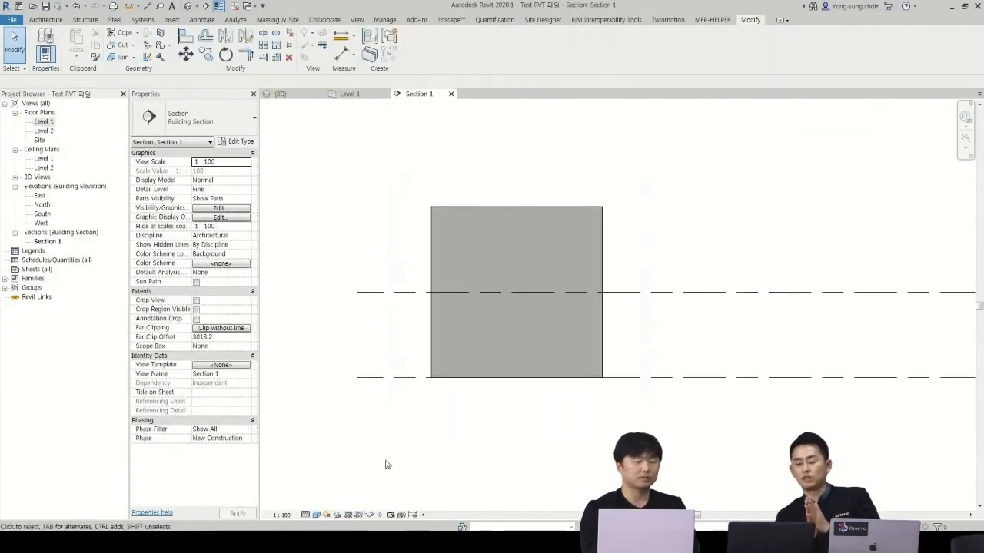
click(351, 516)
click(352, 516)
scroll(489, 452, down, 1)
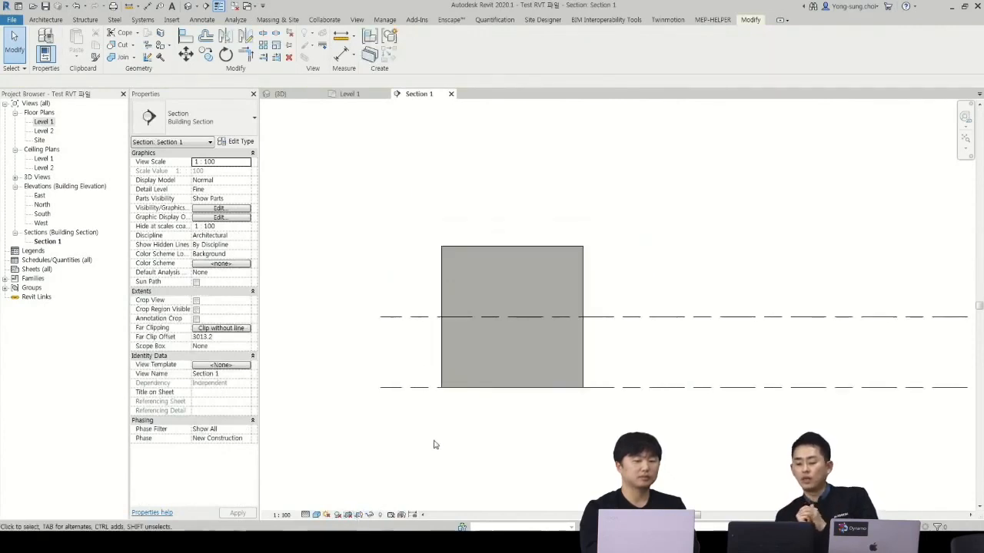
middle_drag(435, 443, 465, 435)
Step: Link Pattern sample.dwg from the Wall part split folder into the section, limited to the current view only
click(172, 20)
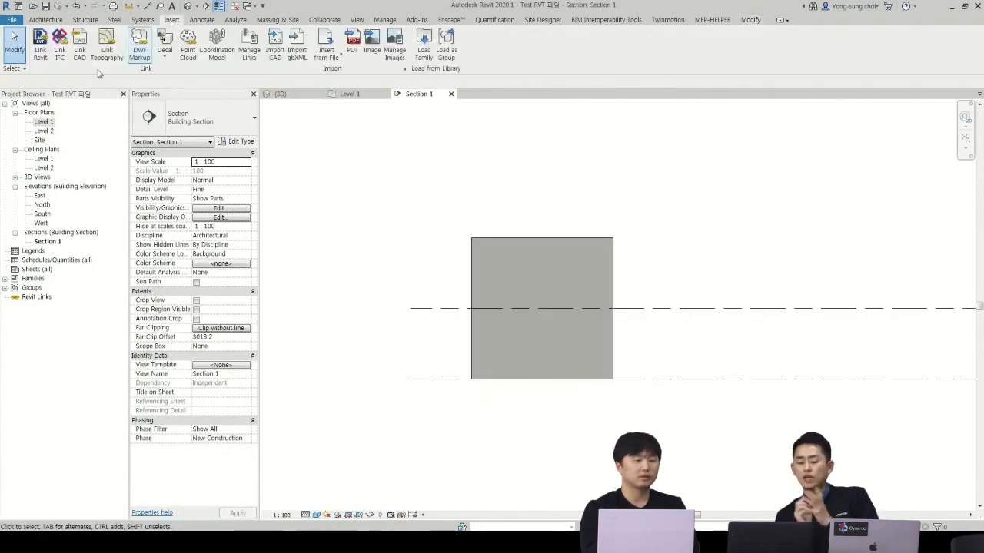
click(80, 46)
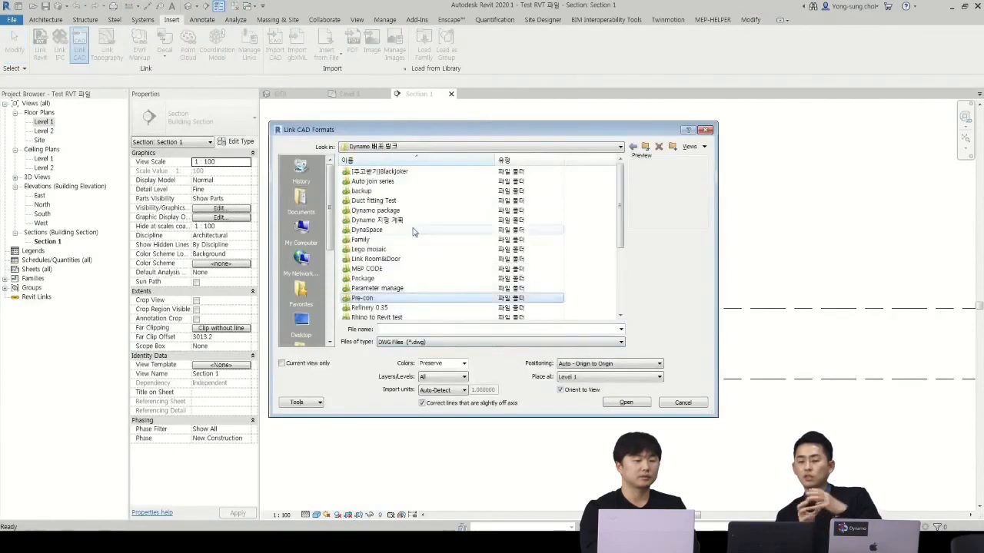
drag(621, 221, 624, 258)
double_click(370, 297)
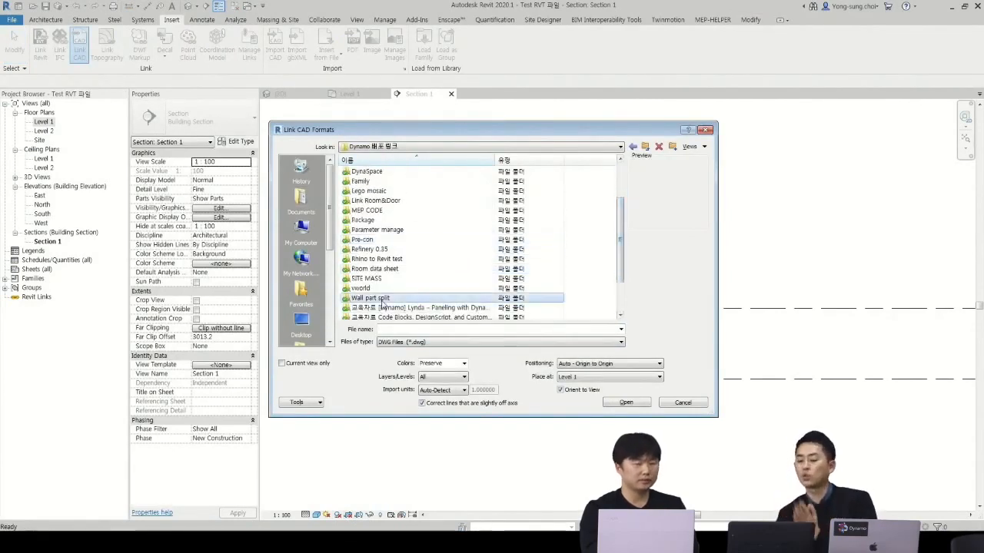
click(379, 183)
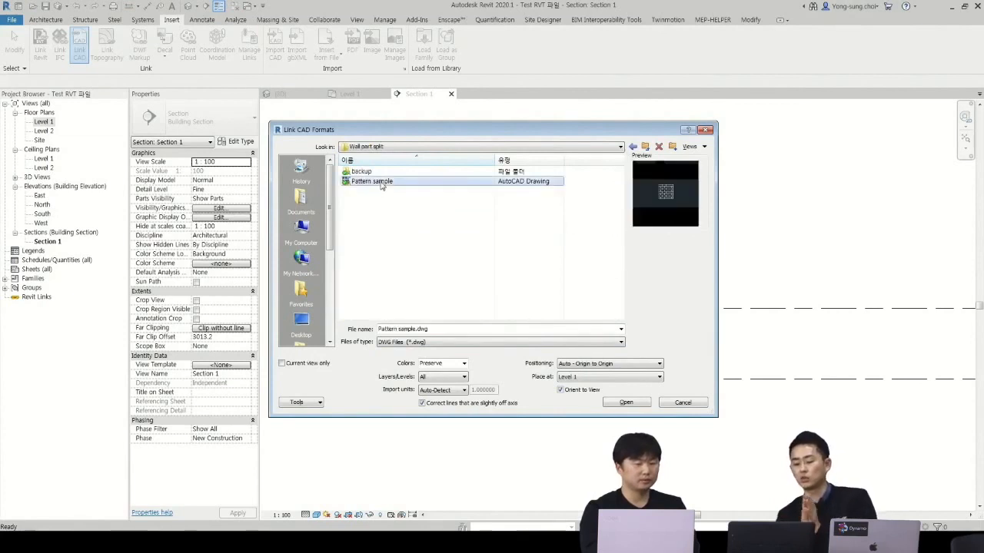
click(315, 363)
click(626, 403)
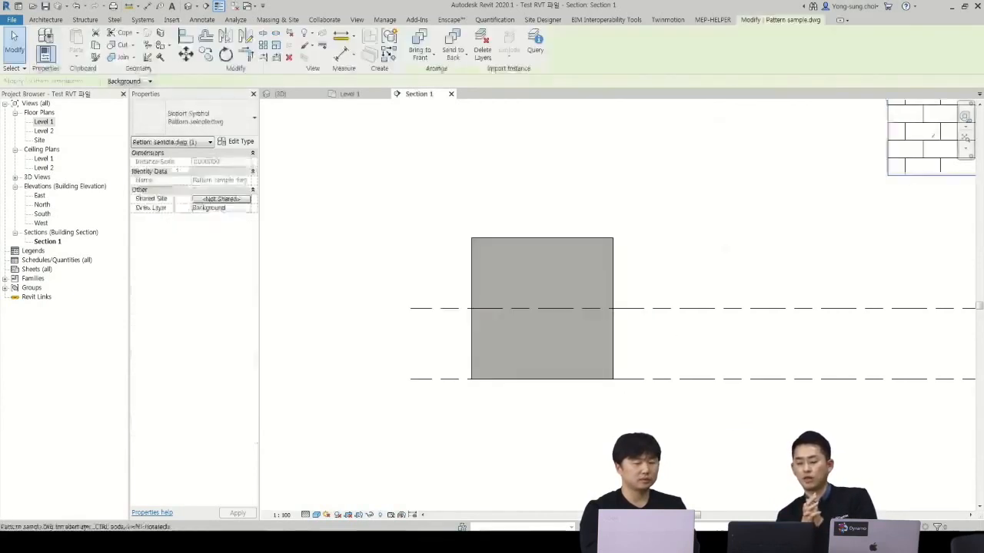
Step: Move the linked brick pattern directly above the wall and set its draw layer to Foreground
key(m)
key(v)
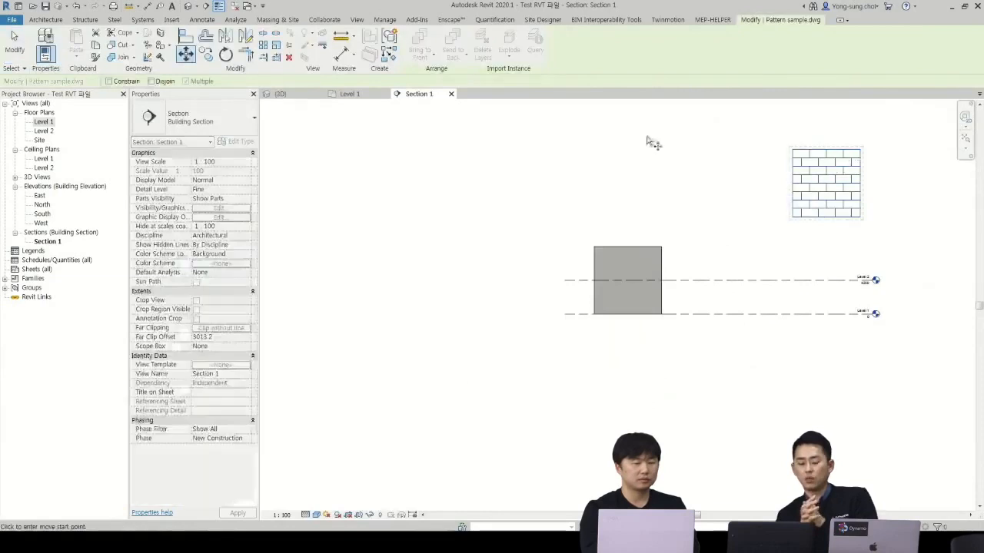
click(796, 159)
click(594, 176)
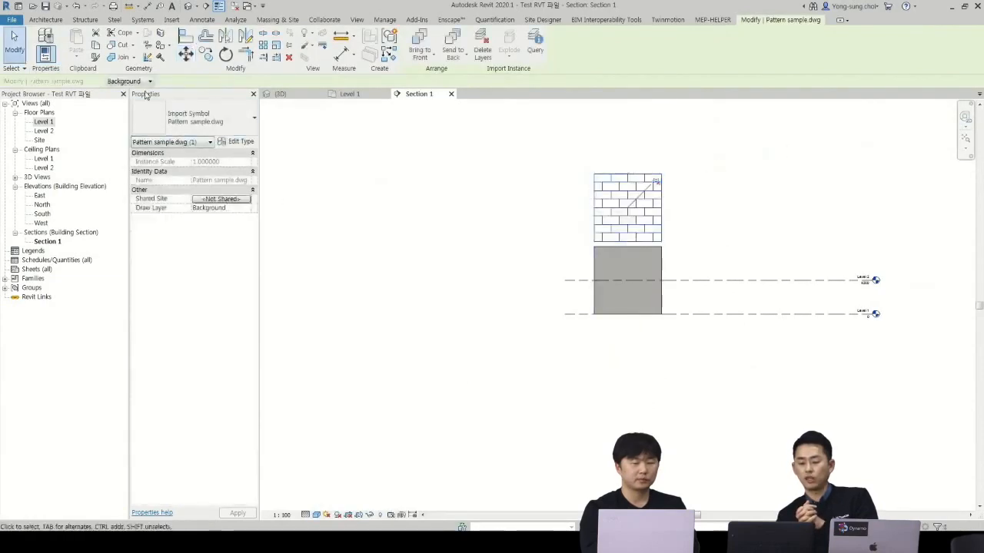
scroll(692, 196, up, 1)
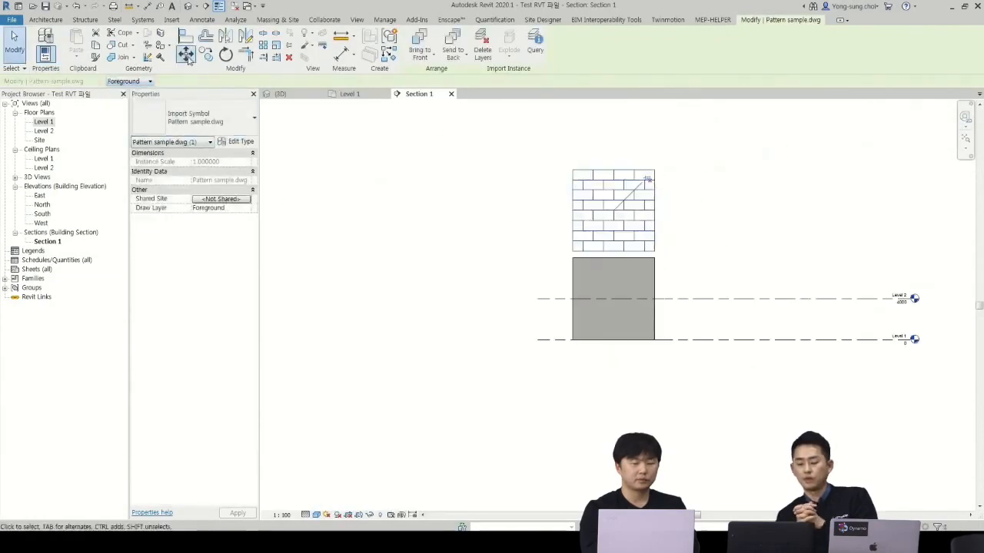
Step: Move the brick pattern by its upper-left corner onto the wall's upper-left corner so it covers the wall
click(185, 53)
click(572, 170)
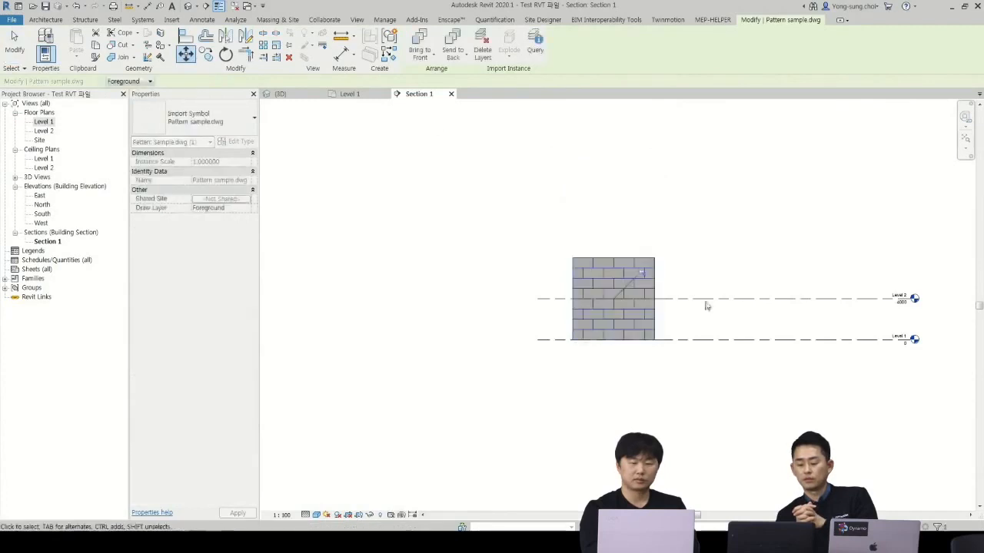
click(577, 259)
scroll(692, 292, up, 5)
click(672, 251)
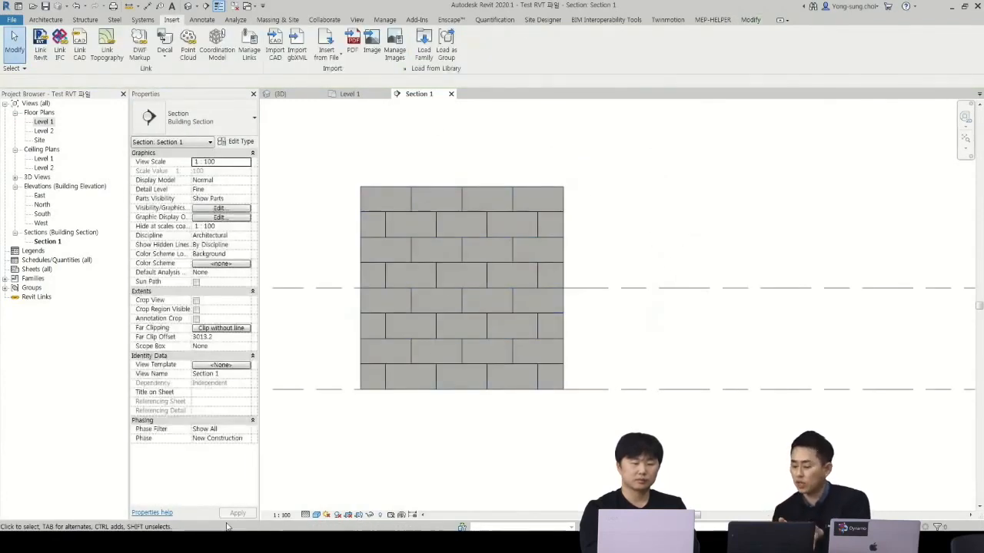
Step: Switch to the partDivisionLines graph in Dynamo and pick the linked brick pattern for the Select Cad pattern group's Select Model Element node
click(428, 320)
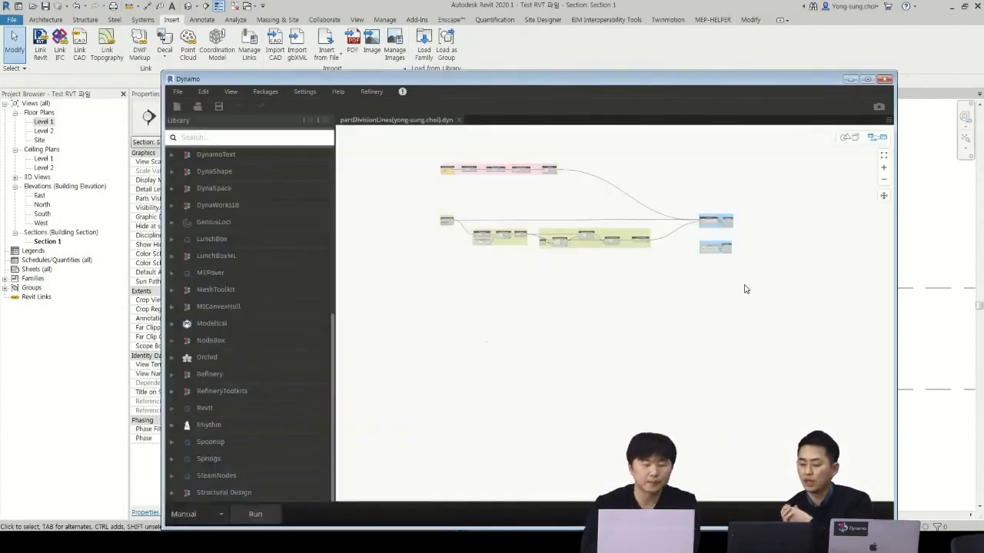
scroll(465, 192, up, 6)
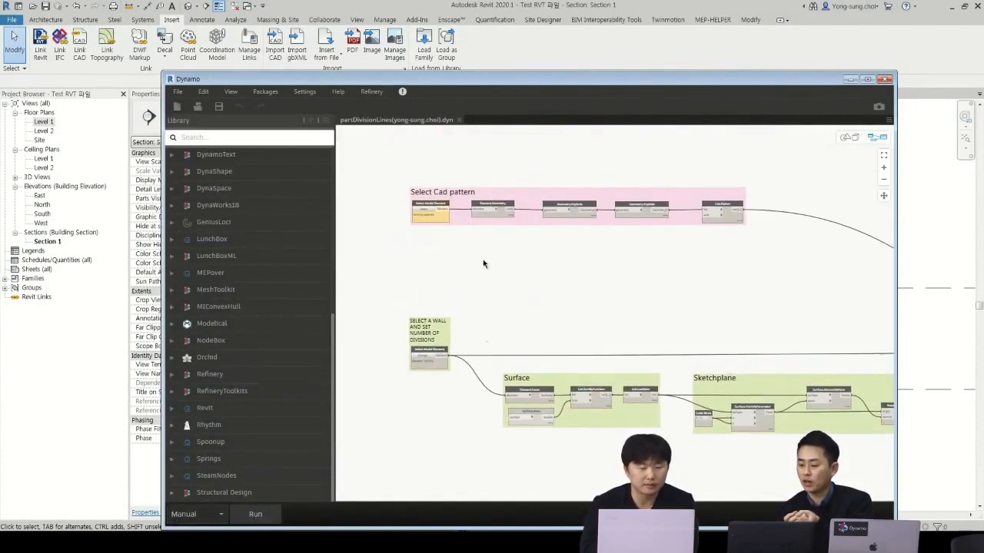
scroll(483, 264, up, 3)
drag(518, 80, 954, 92)
click(852, 269)
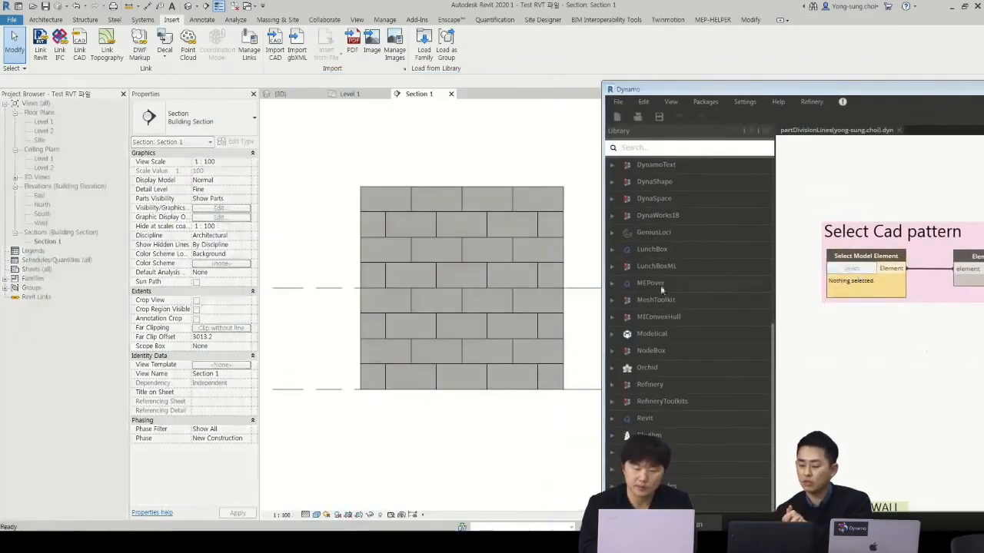
click(519, 269)
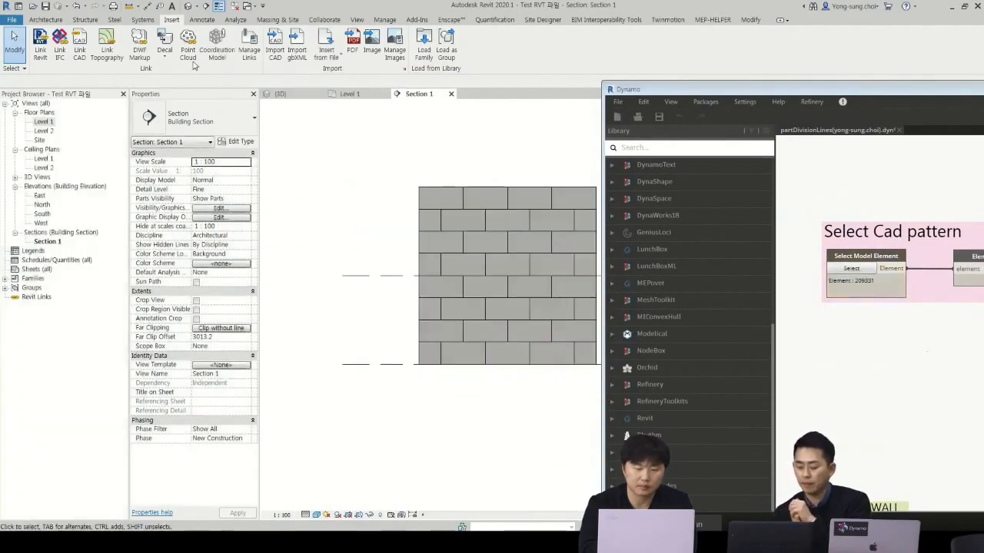
Step: Open the 3D view and pick the wall for the Select Model Element node in Dynamo's wall selection group
click(186, 8)
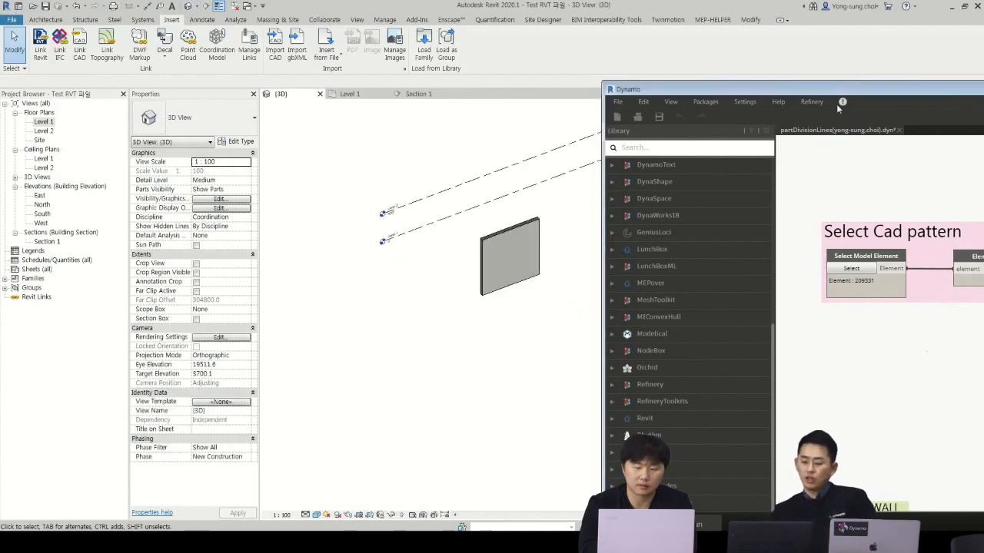
drag(836, 89, 755, 29)
scroll(780, 393, down, 4)
scroll(799, 399, up, 5)
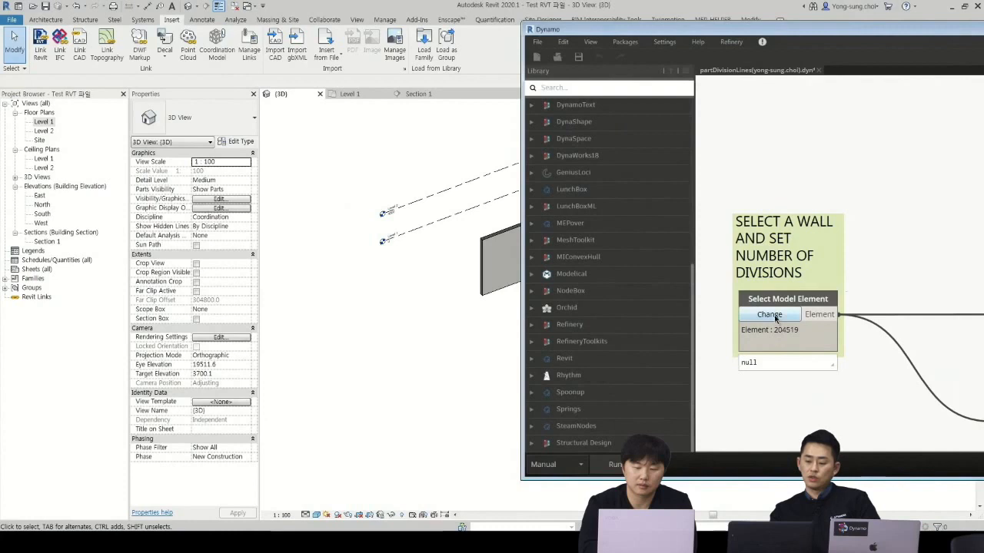
click(769, 314)
click(490, 244)
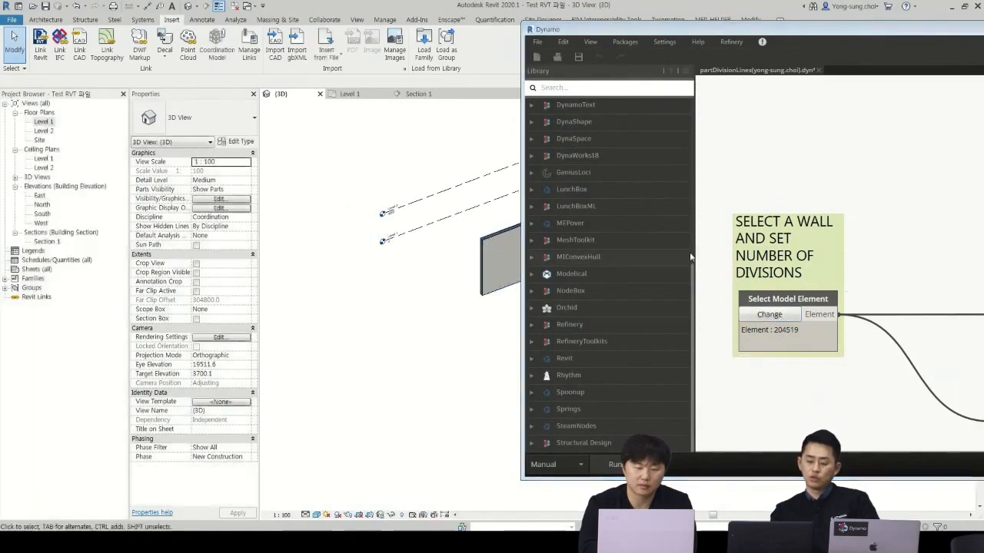
Step: Examine the partDivisionLines graph, from the wall and CAD pattern inputs through Surface and Sketchplane to the groups that divide the parts
scroll(328, 358, up, 1)
middle_drag(428, 343, 285, 426)
middle_drag(380, 384, 285, 384)
drag(825, 29, 362, 42)
double_click(362, 41)
scroll(584, 238, down, 5)
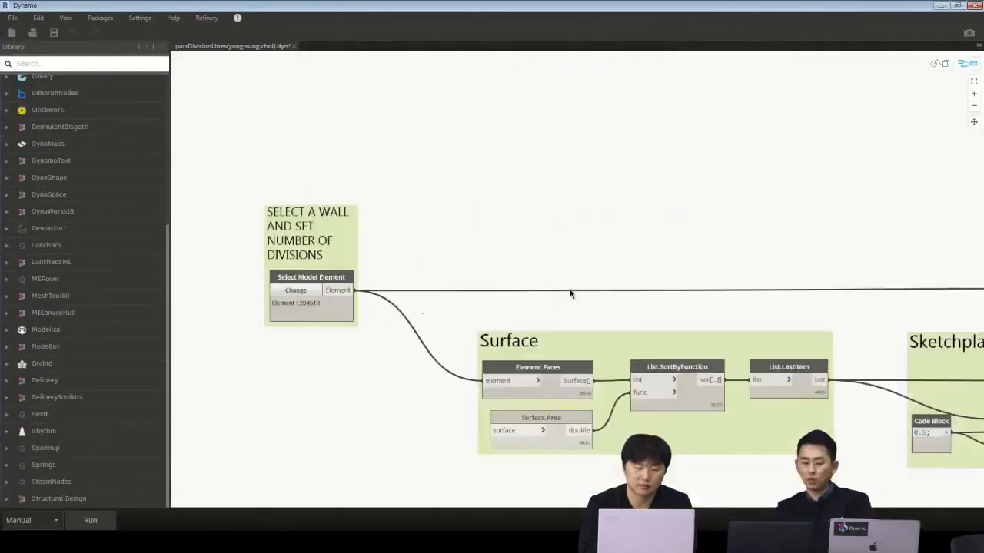
middle_drag(700, 199, 488, 212)
middle_drag(817, 286, 676, 283)
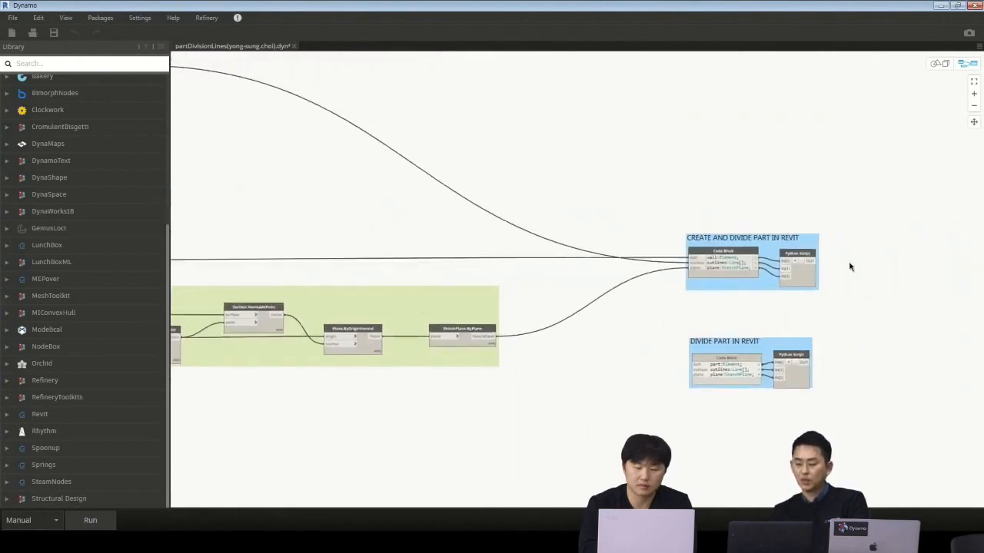
scroll(851, 269, up, 5)
scroll(608, 349, down, 4)
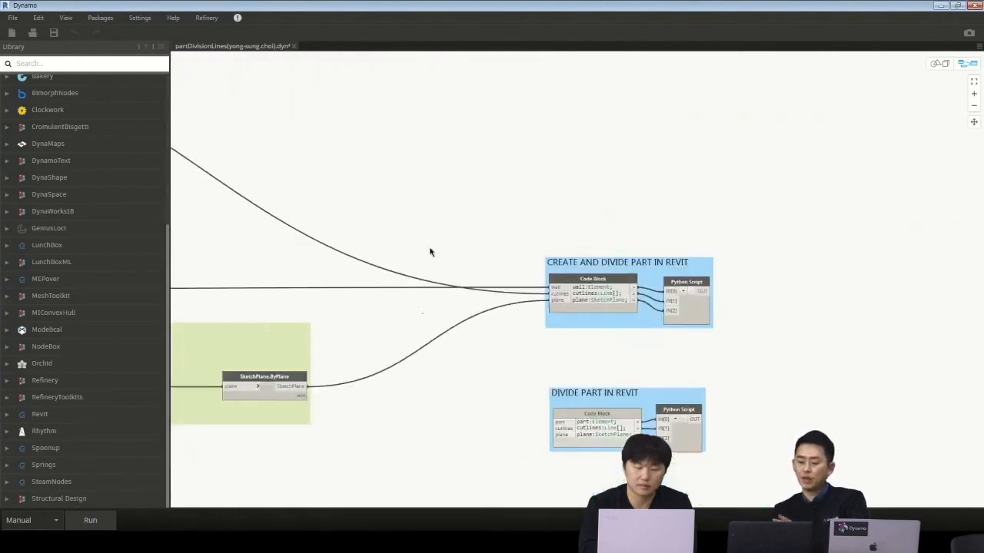
middle_drag(432, 252, 859, 293)
scroll(859, 292, up, 1)
middle_drag(619, 292, 970, 314)
scroll(627, 269, down, 5)
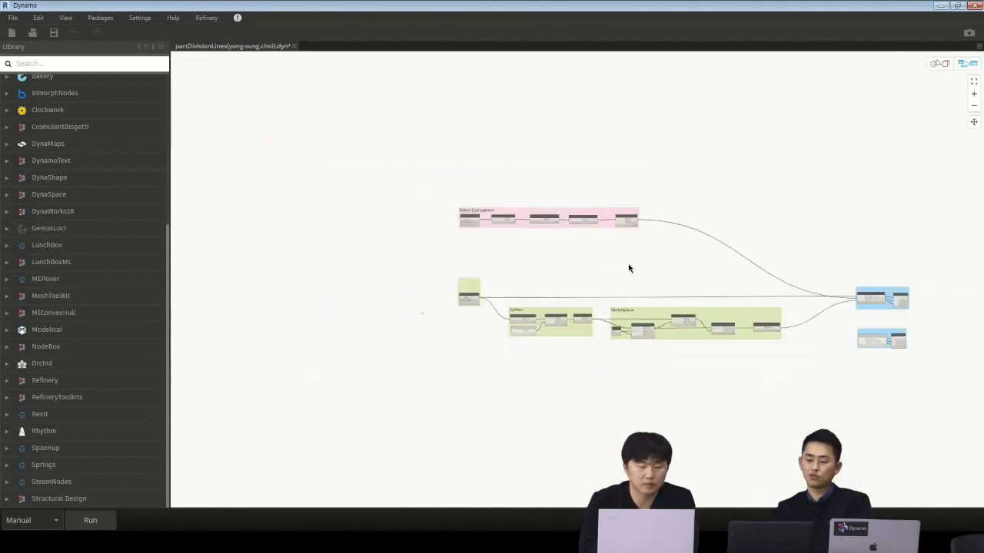
middle_drag(652, 266, 549, 231)
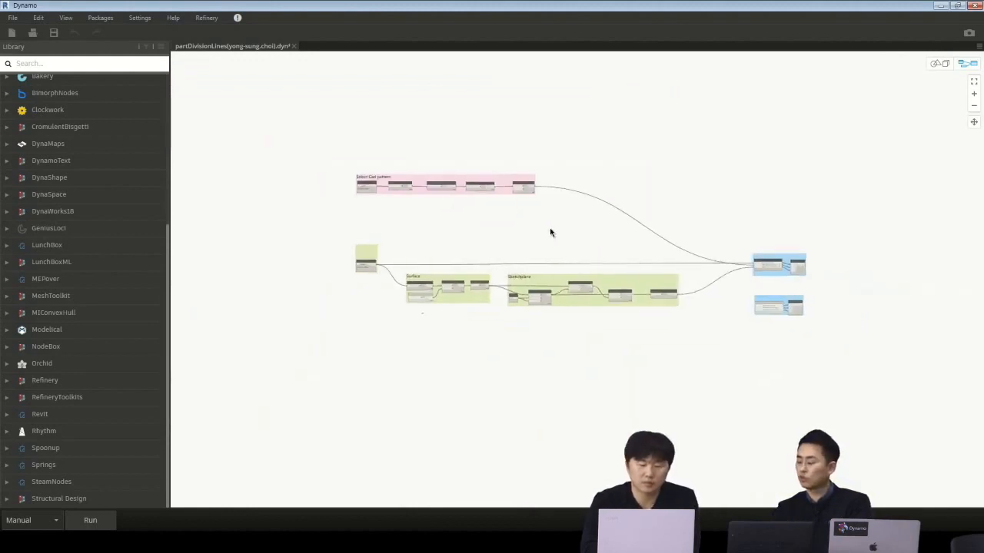
Step: Run the graph and return to the Revit 3D view to see the wall divided into brick parts
click(98, 525)
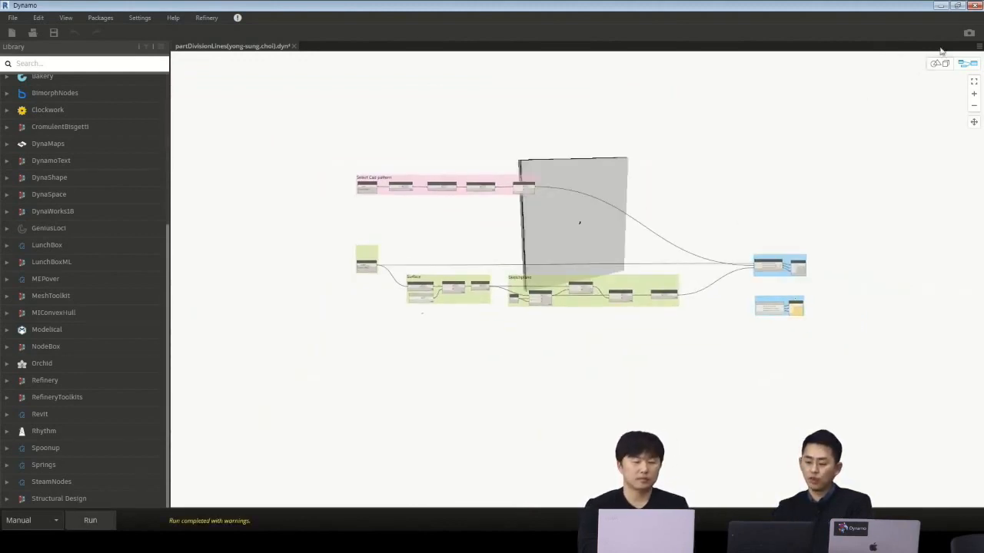
click(940, 7)
scroll(344, 323, up, 4)
scroll(346, 296, up, 5)
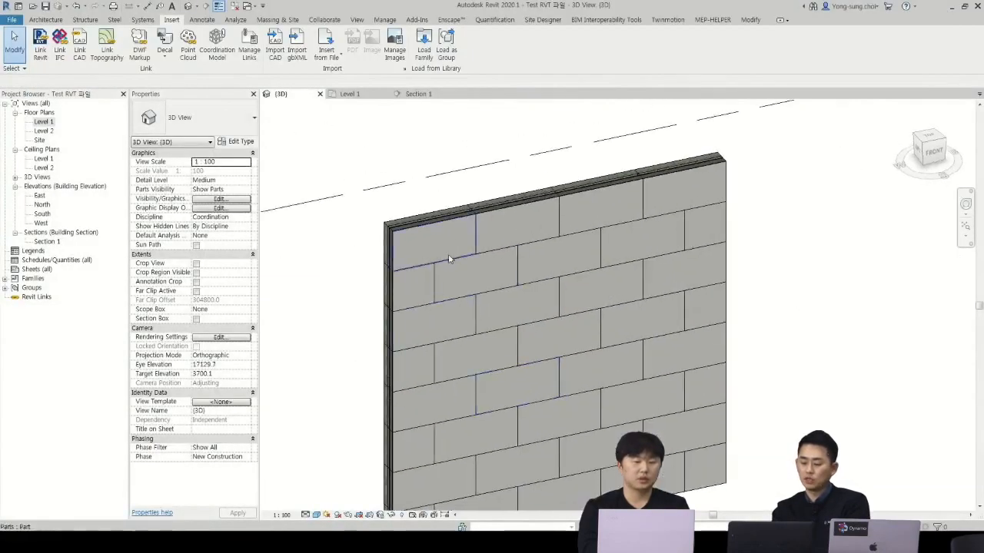
Step: Edit the division of the wall's upper-left brick part and set its gap to 15
click(410, 249)
scroll(503, 257, down, 3)
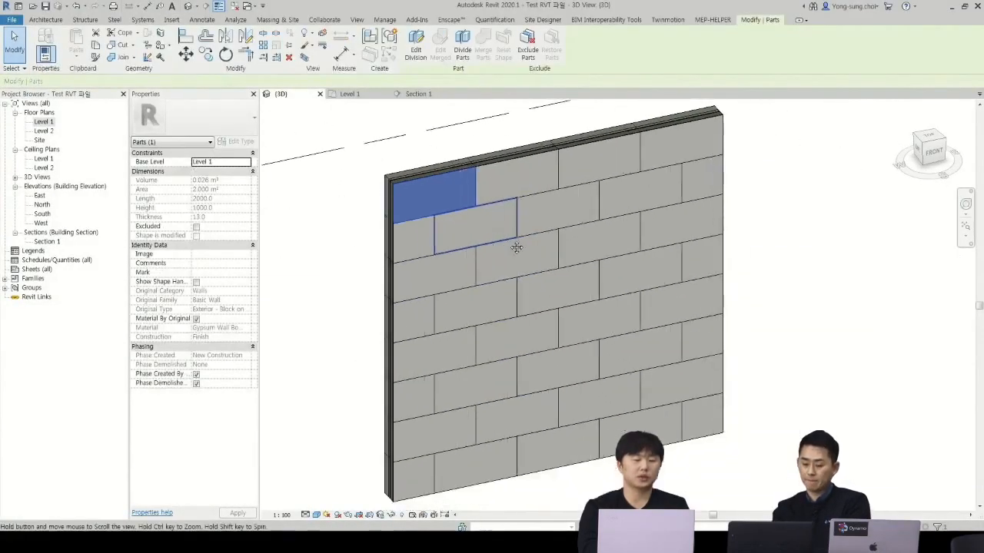
click(416, 50)
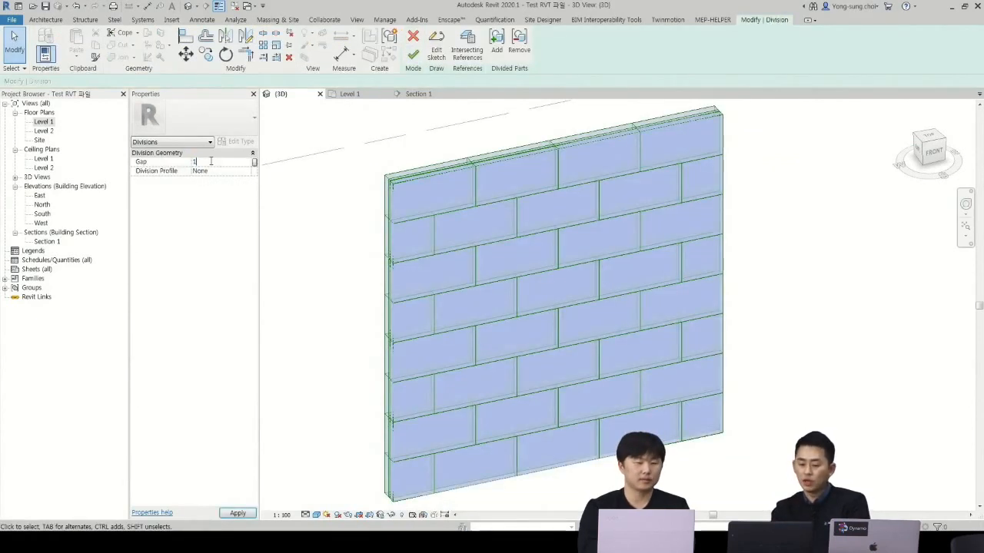
Step: Remove the wall layers behind the front finish layer from the division and finish editing it
click(519, 40)
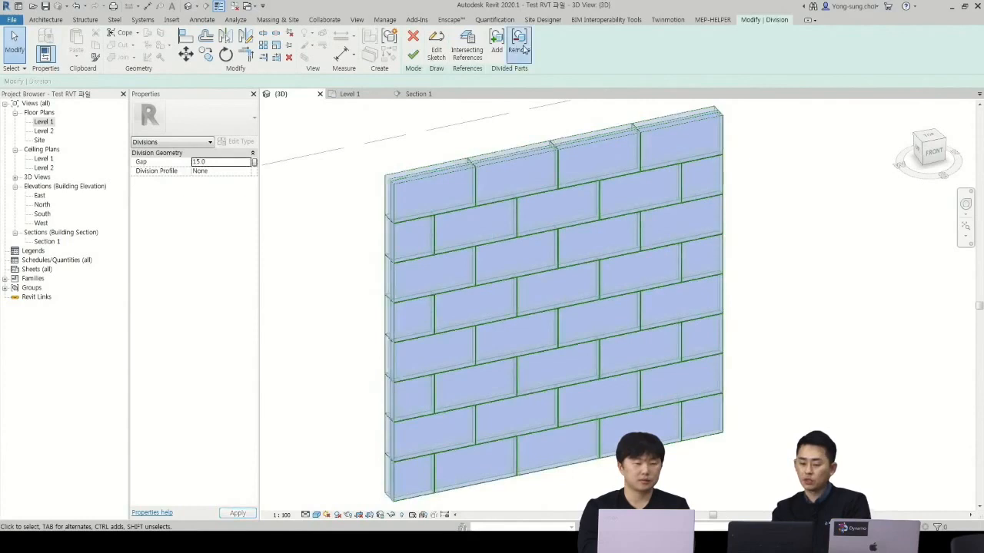
shift+middle_drag(362, 220, 460, 235)
scroll(439, 225, up, 3)
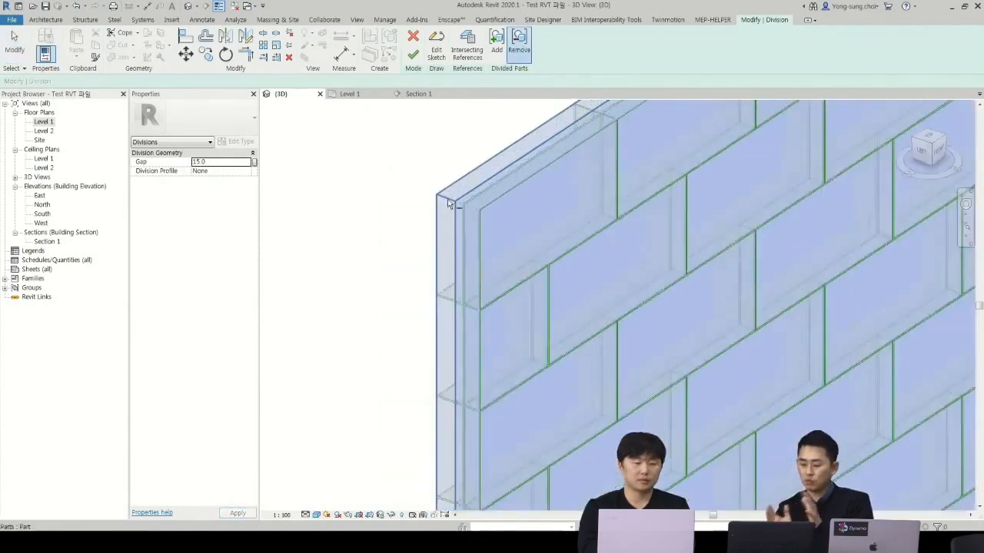
scroll(459, 209, up, 4)
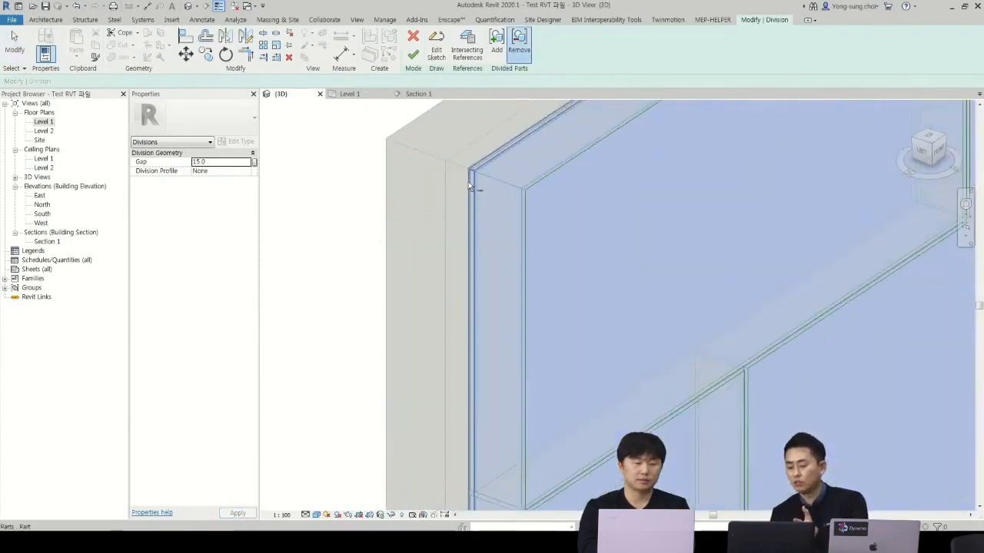
click(489, 183)
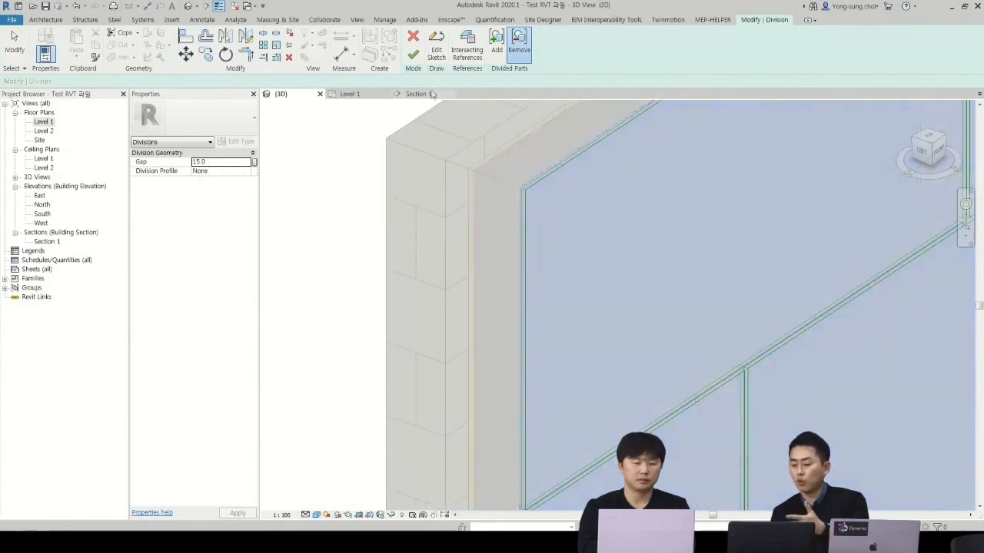
click(415, 56)
scroll(313, 200, down, 4)
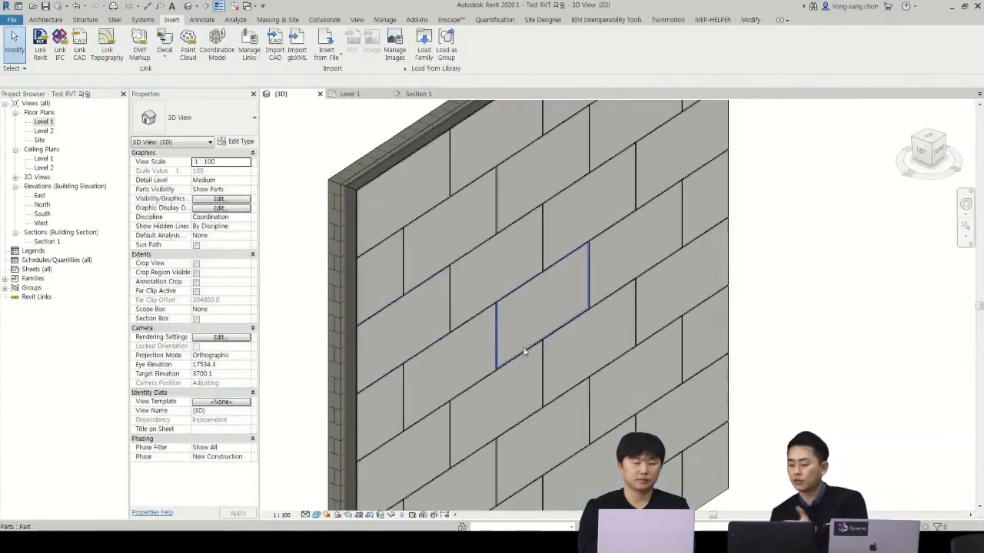
Step: View the divided wall from the front and open the Section 1 view
scroll(544, 339, down, 2)
shift+middle_drag(681, 414, 607, 369)
click(935, 156)
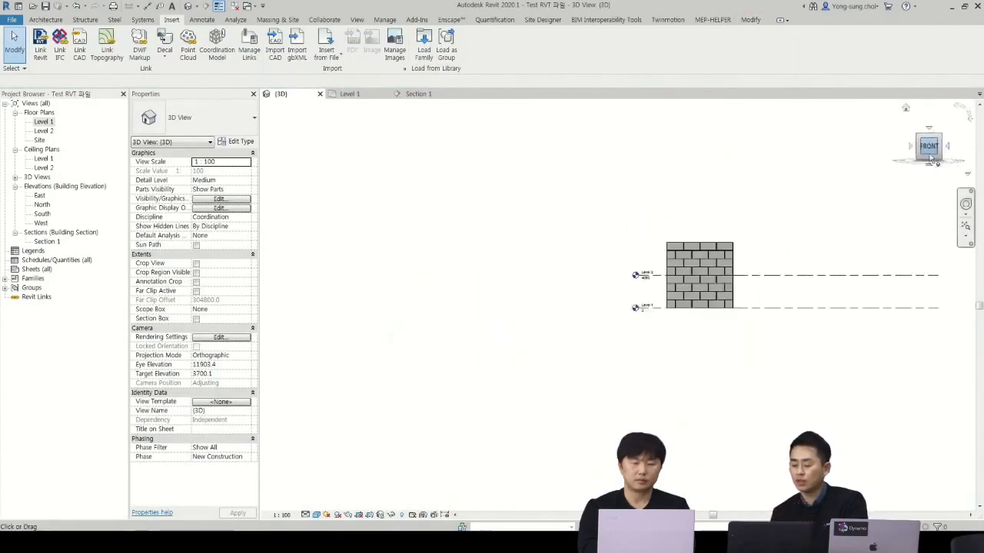
double_click(47, 242)
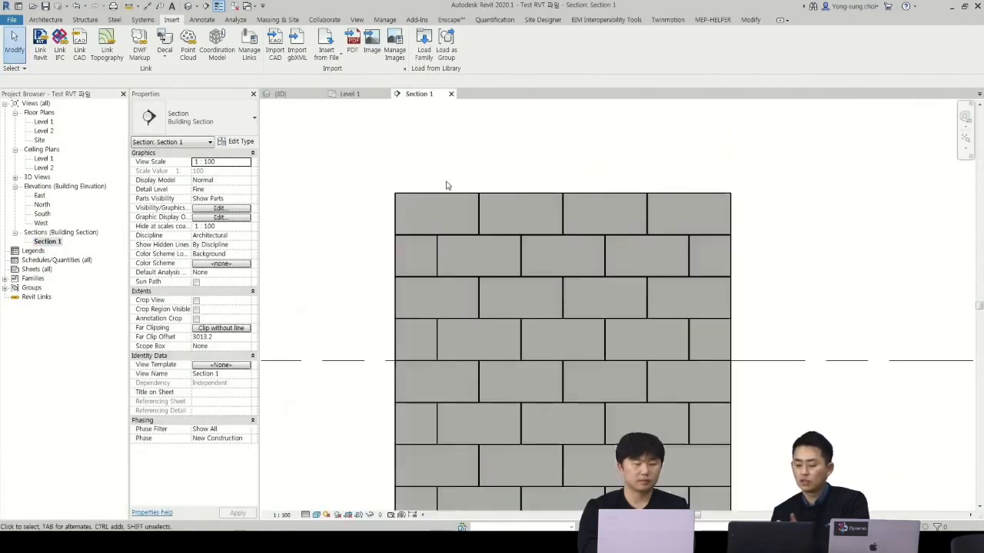
Step: Place an aligned dimension chain above the wall across the first two bricks and gaps of the uppermost row
scroll(447, 186, up, 3)
key(d)
key(i)
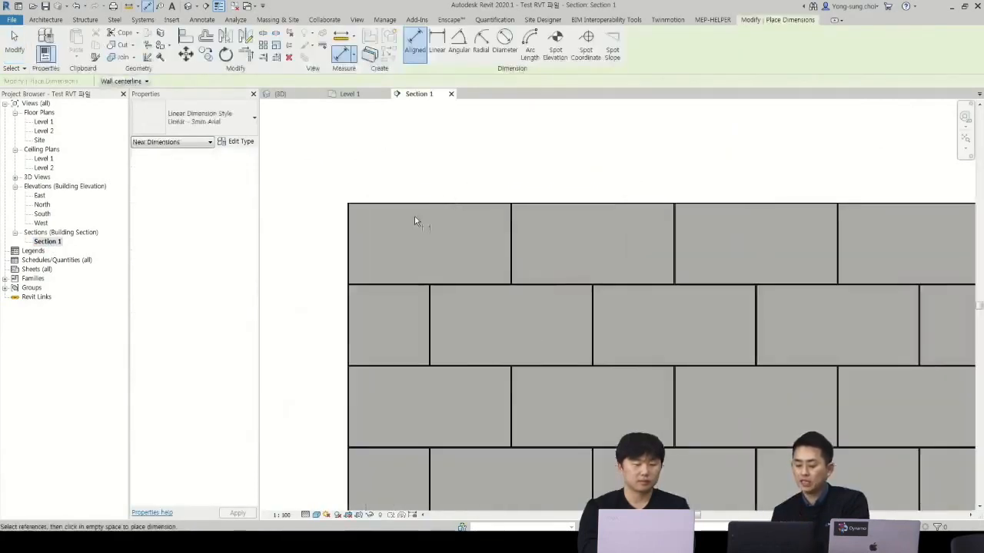
click(350, 248)
scroll(510, 240, up, 5)
click(509, 239)
scroll(703, 222, down, 1)
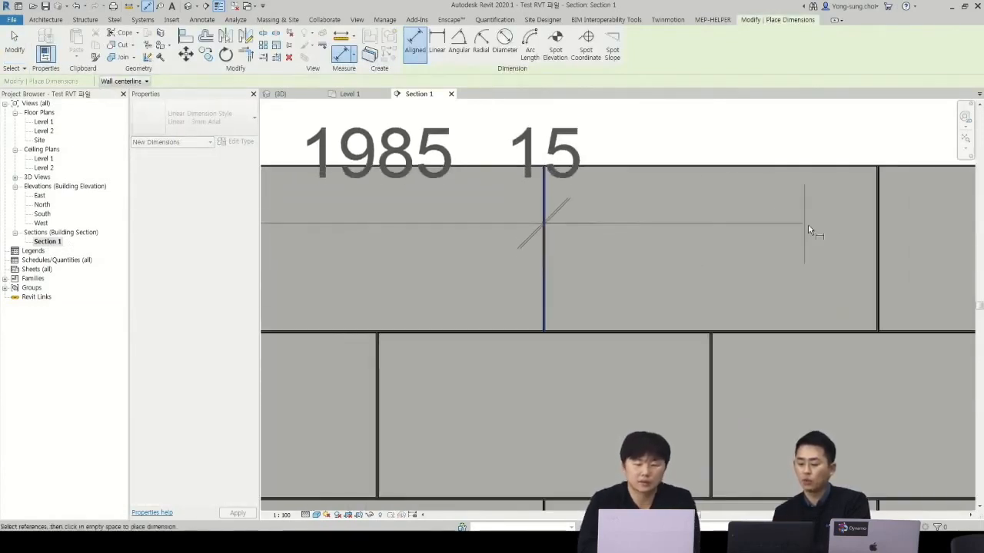
click(875, 232)
click(881, 232)
scroll(700, 263, down, 3)
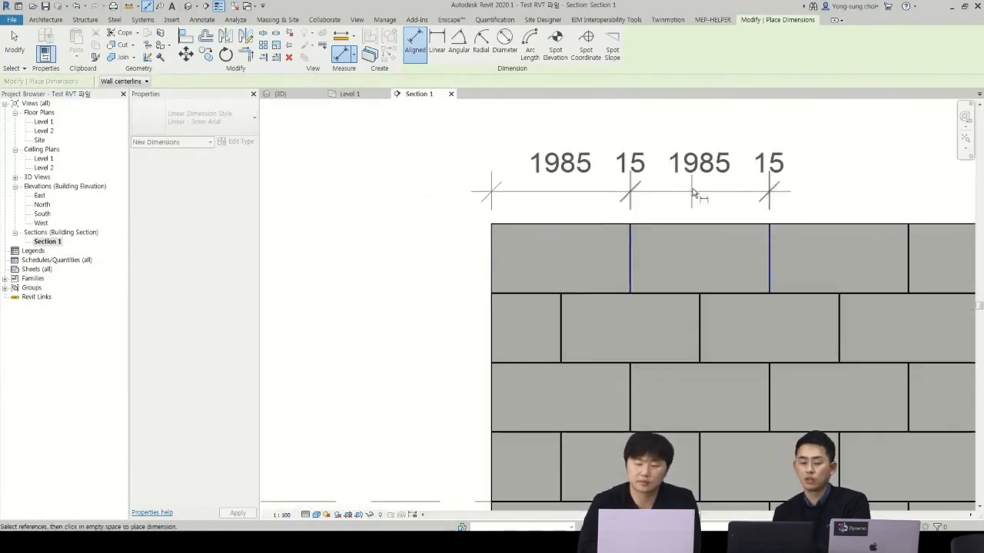
click(696, 185)
key(Escape)
key(Escape)
Step: Edit the division of the upper-left brick part and set its gap to 30
click(618, 228)
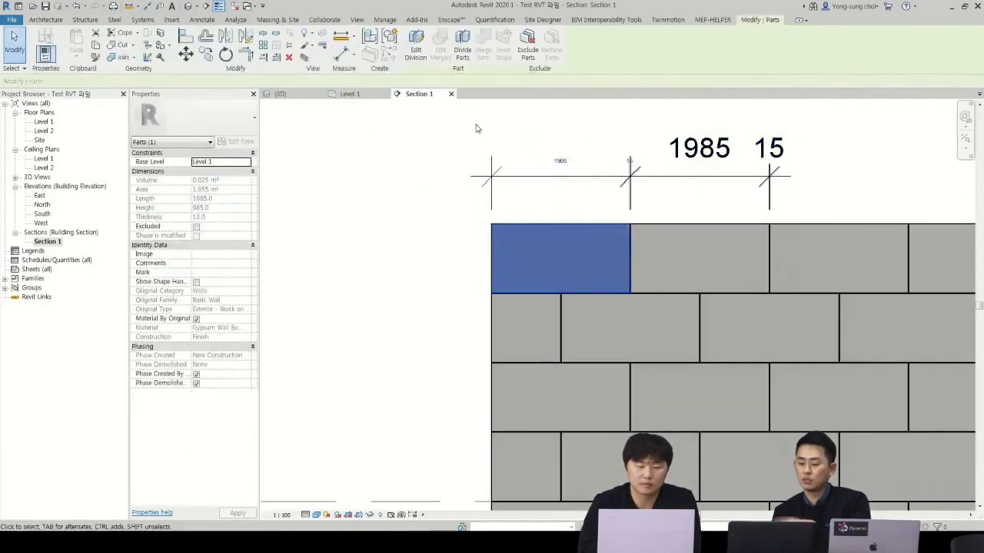
click(416, 47)
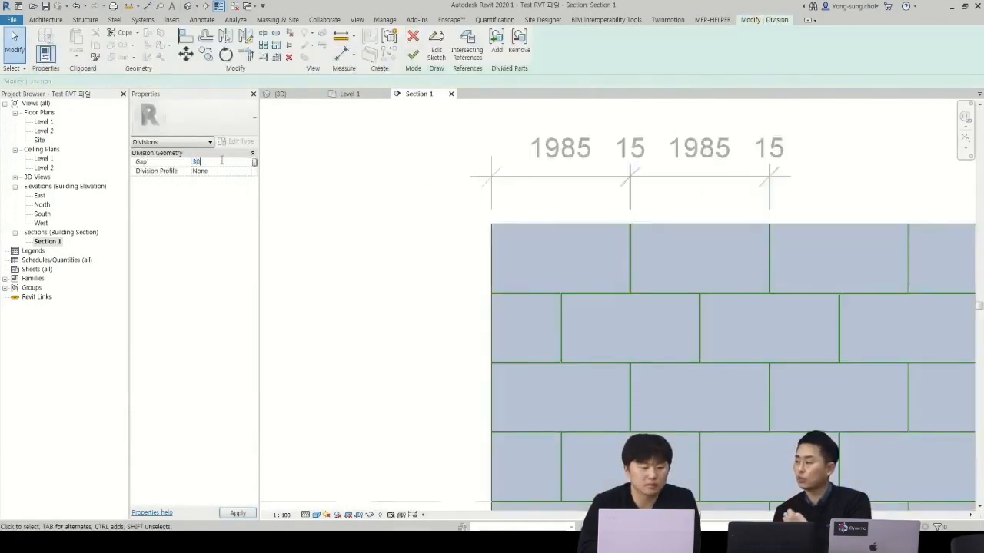
click(412, 54)
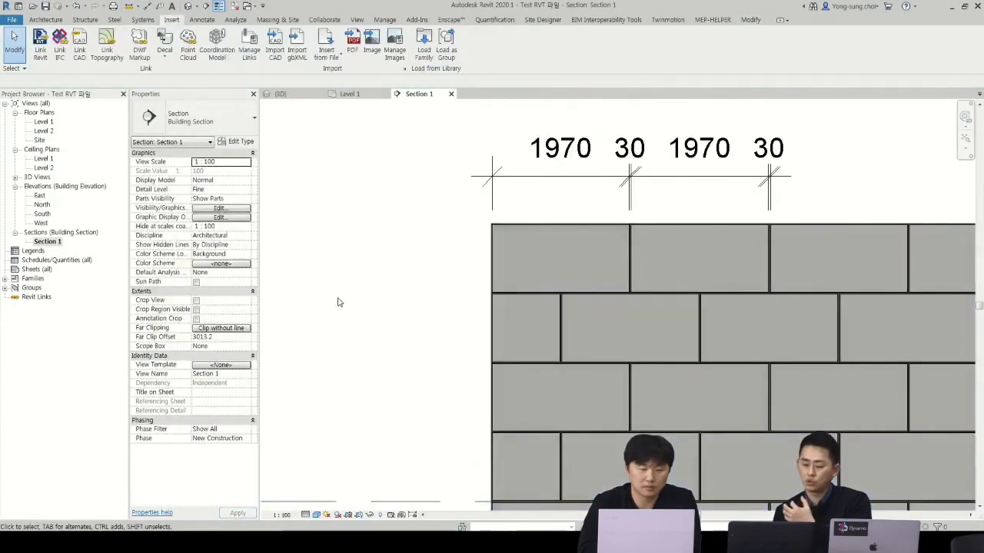
Step: Return to the 3D view and orbit the divided wall to show its front face and side edge
scroll(337, 302, down, 4)
click(189, 8)
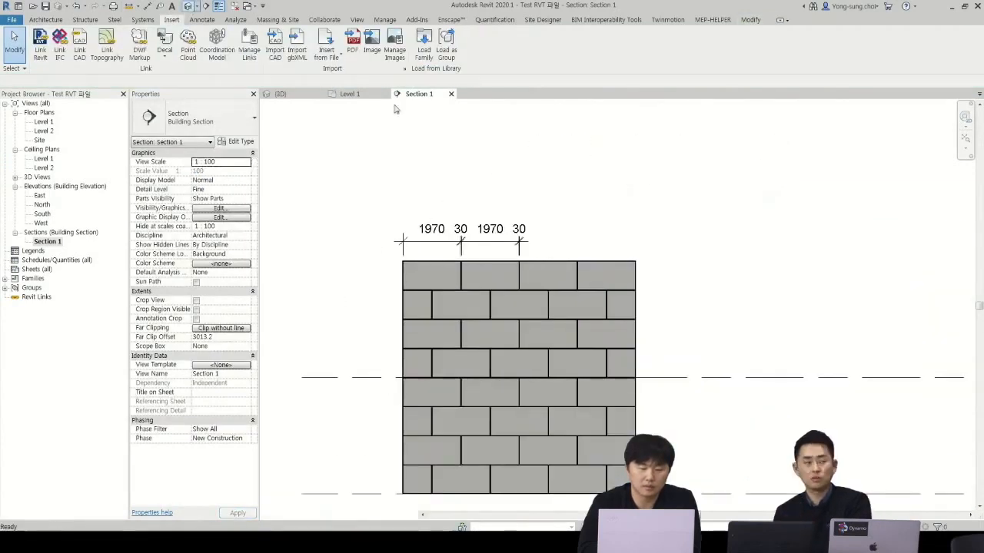
shift+middle_drag(695, 304, 644, 338)
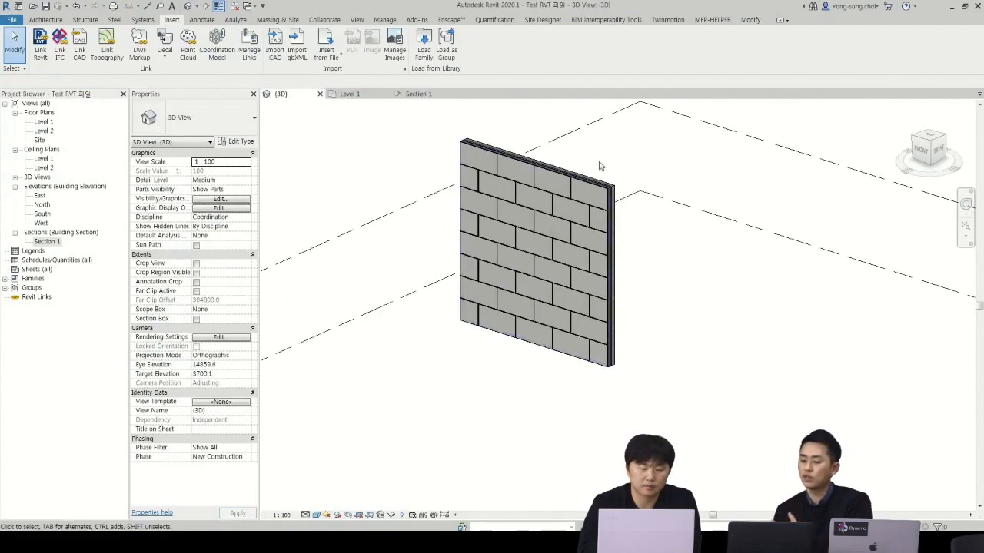
scroll(599, 160, up, 3)
middle_drag(584, 346, 617, 270)
click(646, 164)
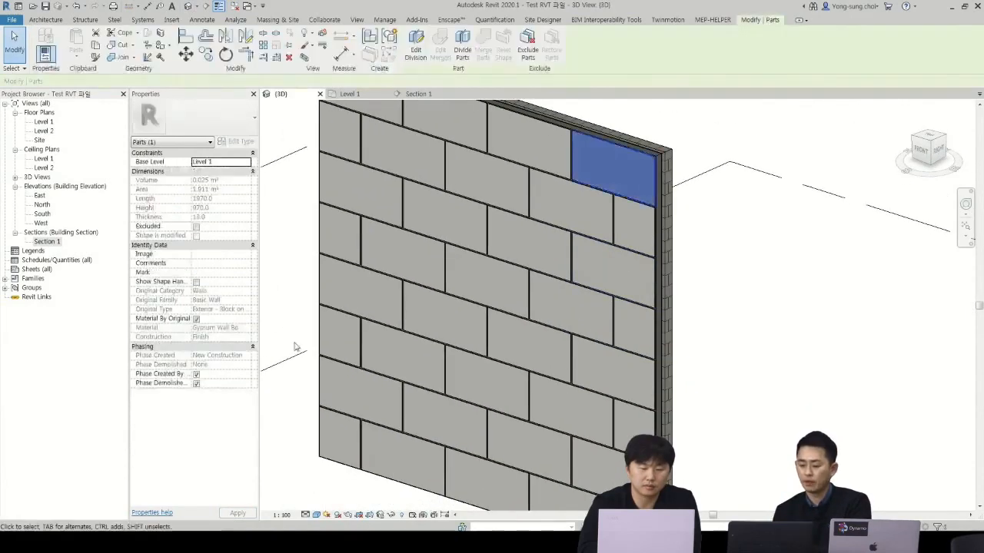
scroll(531, 301, down, 2)
drag(349, 128, 641, 498)
key(Escape)
Step: Override the original material of five alternating bricks in the wall's two uppermost rows with Plywood, Sheathing
click(584, 208)
ctrl+click(471, 181)
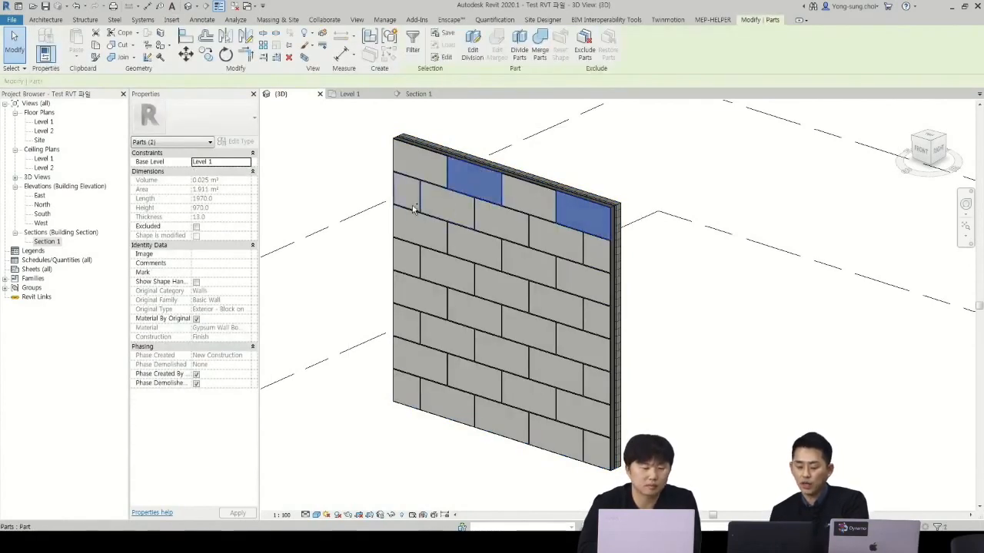
ctrl+click(413, 208)
ctrl+click(603, 269)
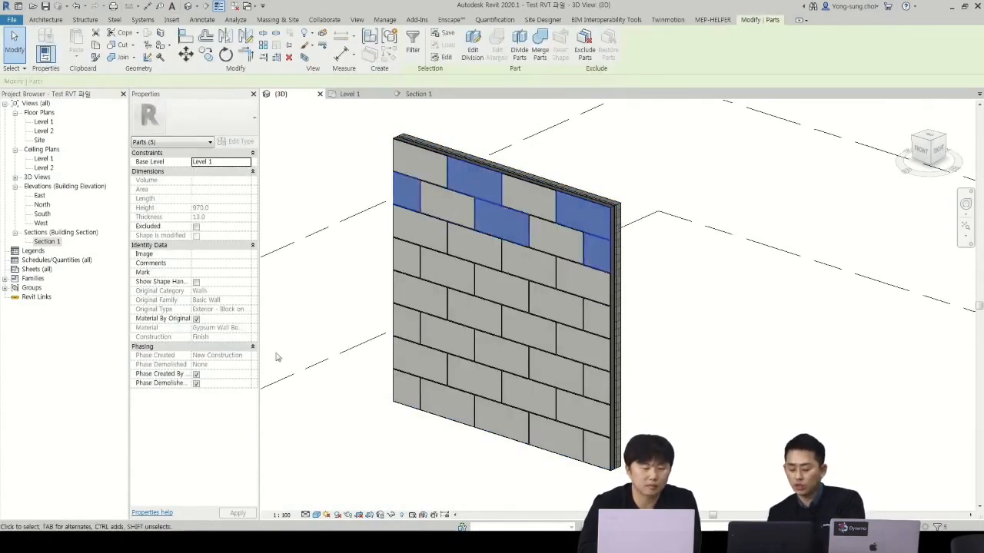
click(196, 319)
click(245, 328)
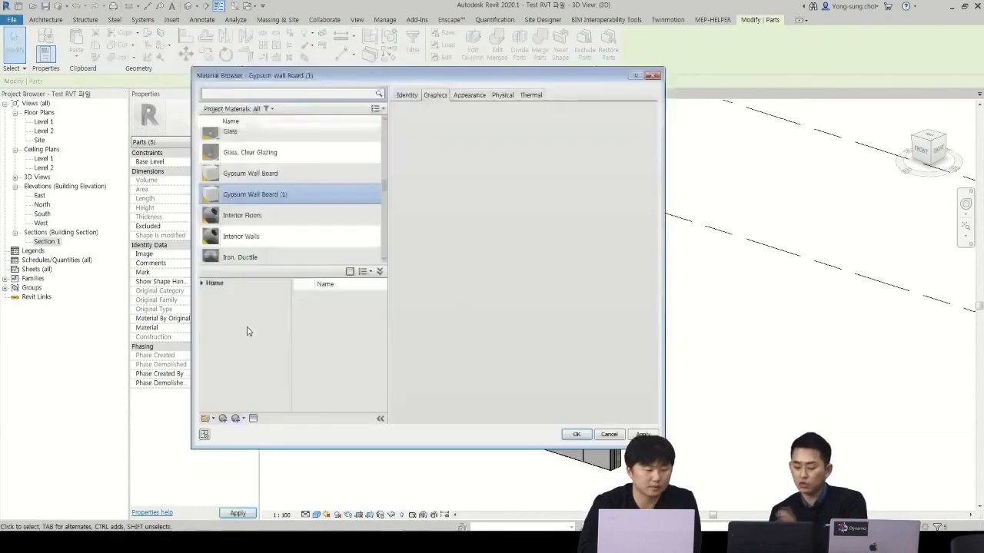
scroll(384, 217, down, 5)
scroll(323, 200, up, 1)
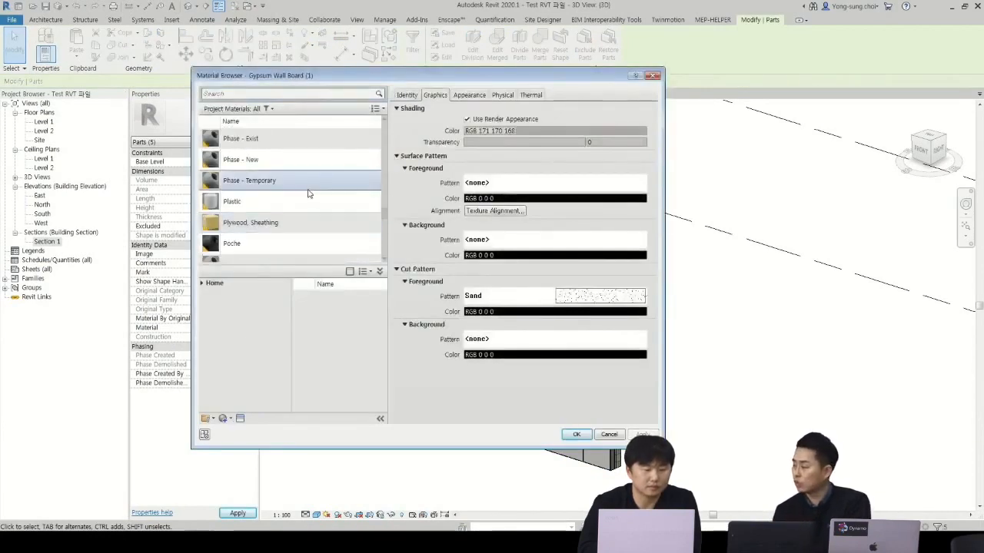
click(306, 226)
click(575, 435)
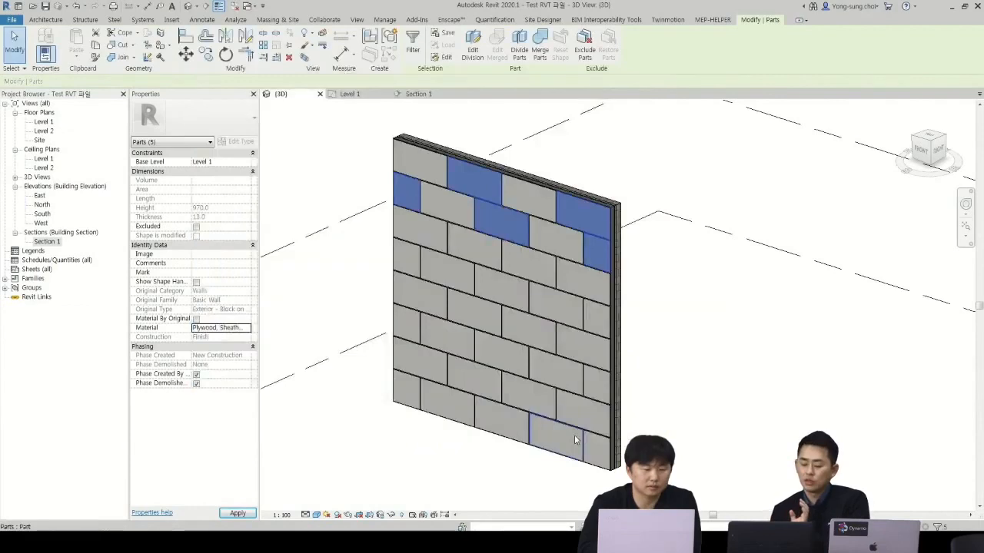
click(412, 466)
shift+middle_drag(411, 466, 494, 396)
scroll(499, 446, down, 2)
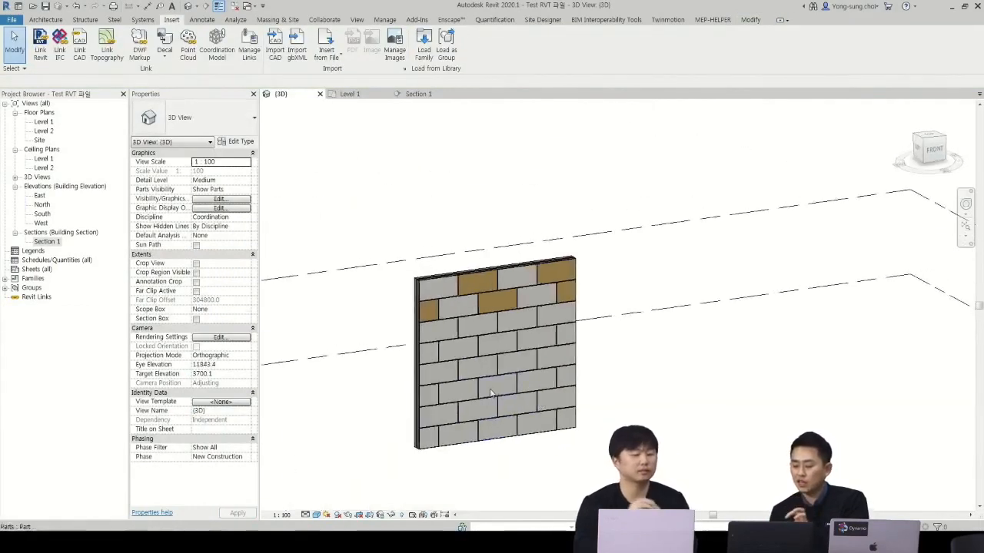
Step: Override the original material of fifteen alternating bricks in the wall's six lower rows with Plywood, Sheathing
scroll(492, 398, up, 1)
click(474, 323)
ctrl+click(561, 304)
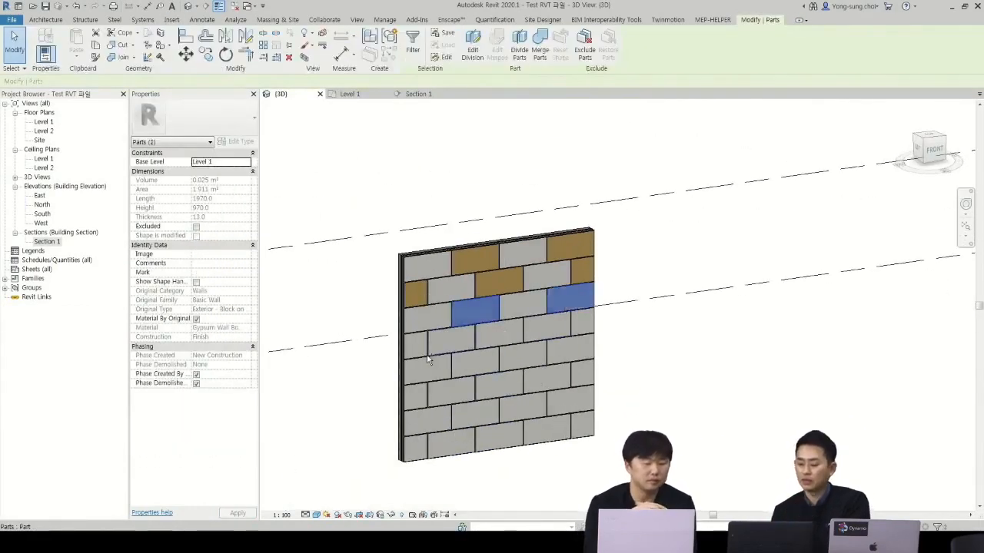
ctrl+click(415, 346)
ctrl+click(478, 361)
ctrl+click(583, 329)
ctrl+click(582, 342)
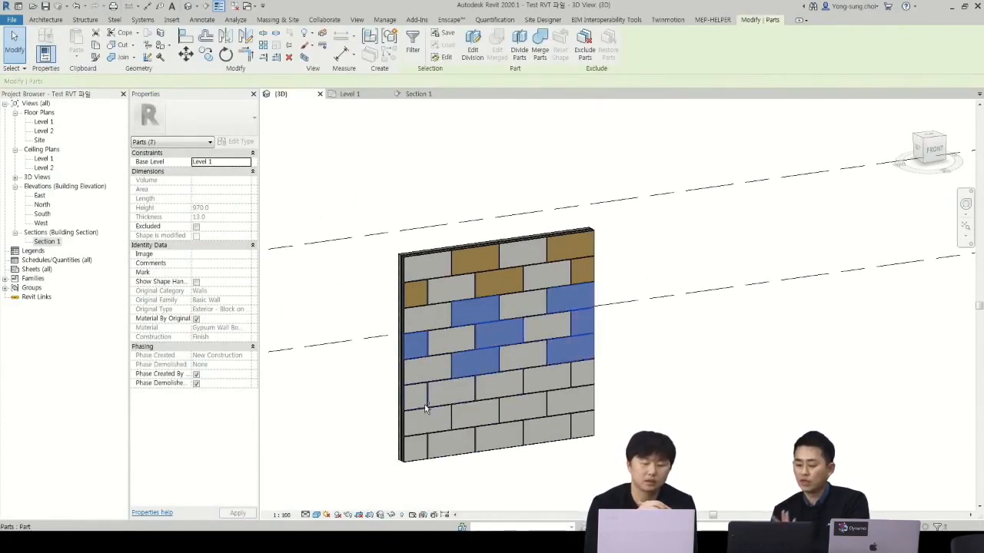
ctrl+click(419, 396)
ctrl+click(504, 394)
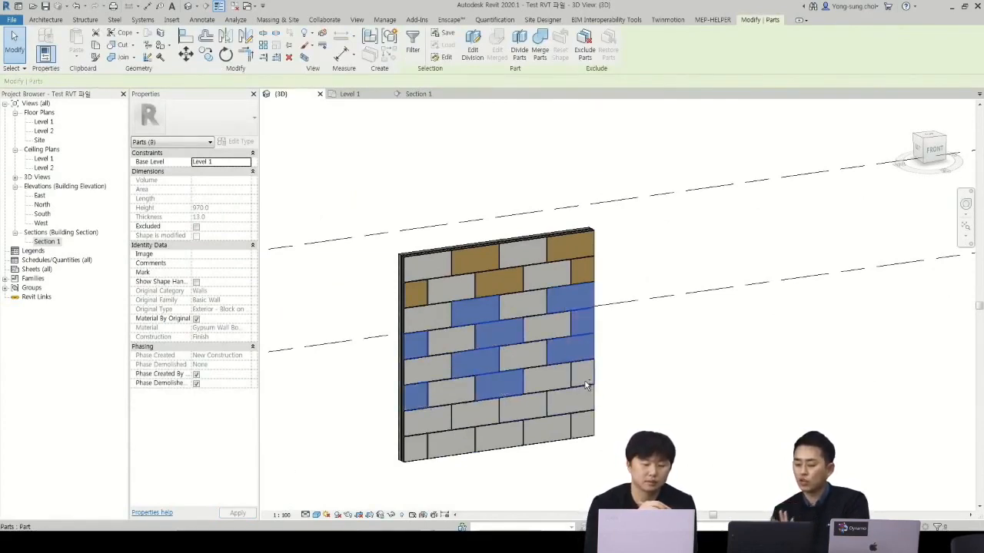
ctrl+click(477, 425)
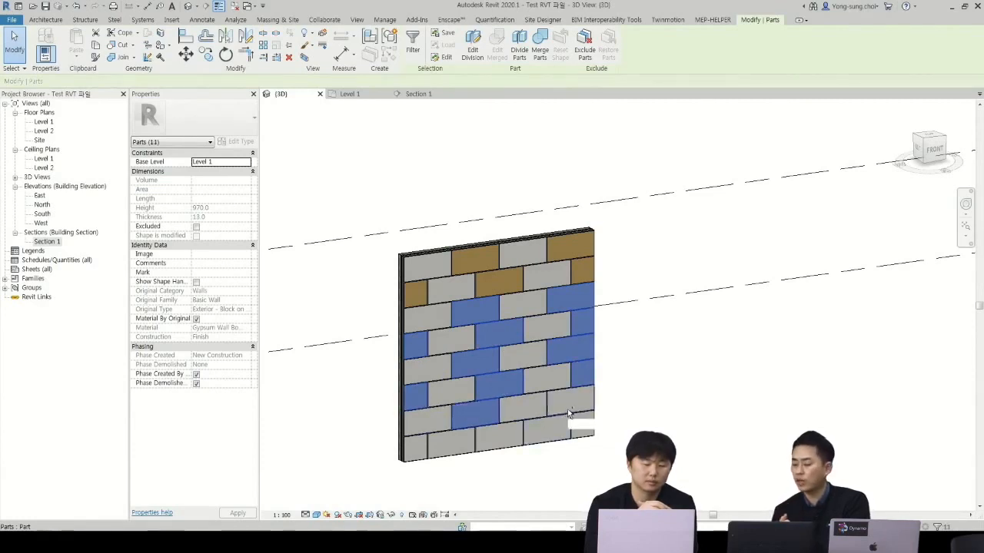
ctrl+click(570, 409)
ctrl+click(415, 450)
ctrl+click(503, 446)
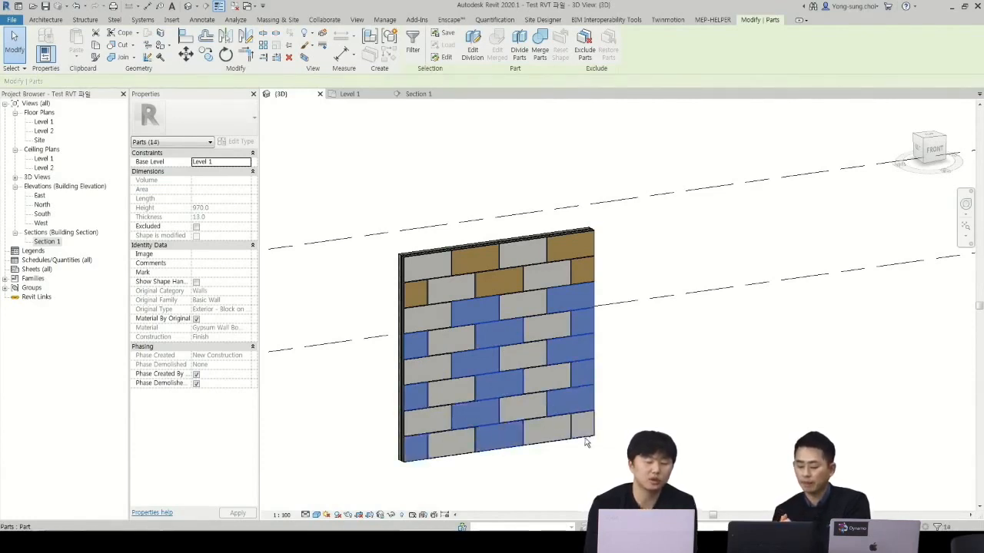
ctrl+click(586, 436)
click(217, 327)
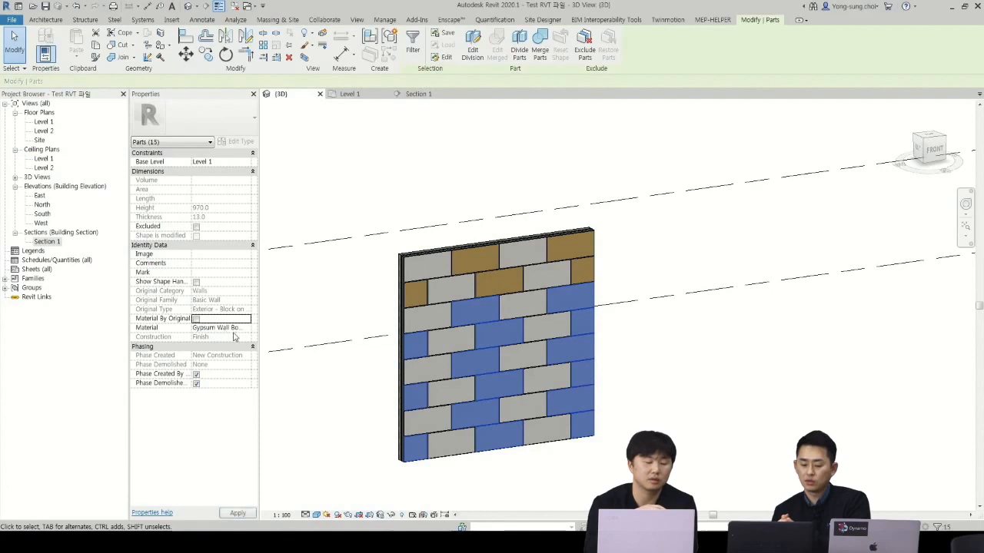
click(248, 328)
mouse_move(385, 185)
mouse_down()
mouse_move(386, 258)
mouse_move(388, 214)
mouse_up()
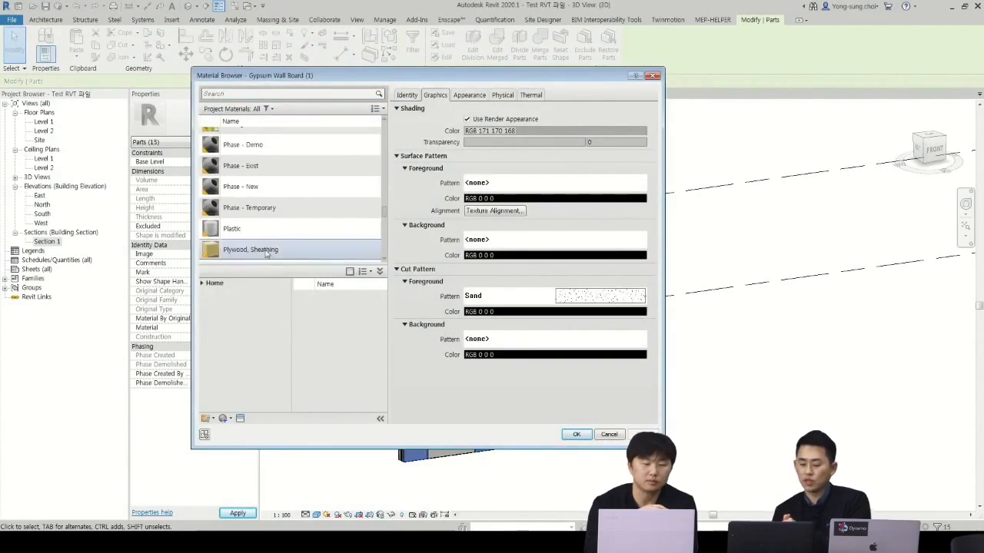
click(250, 249)
click(576, 436)
Step: Show shape handles on the second brick of the bottom row and pull its left edge inward to shorten the brick
scroll(555, 467, up, 5)
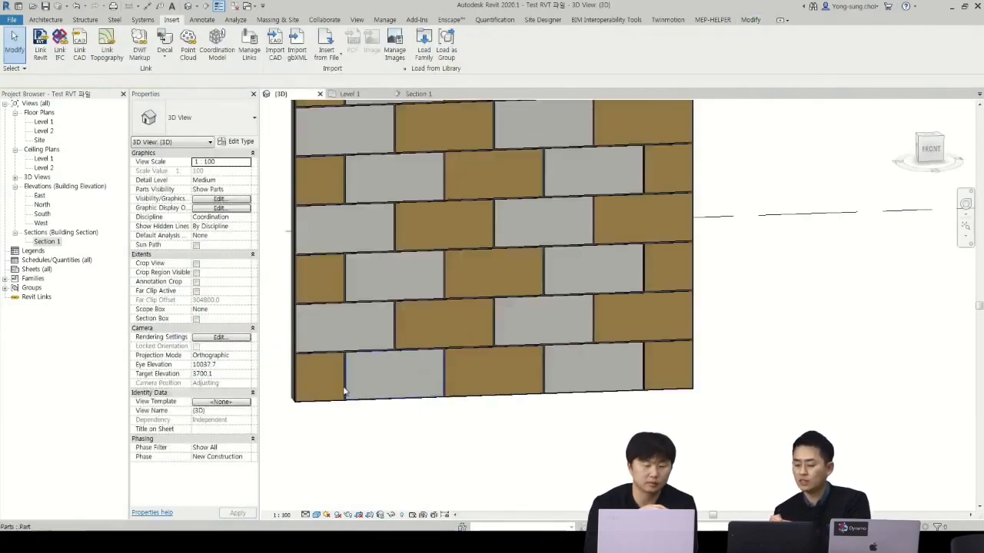
click(348, 392)
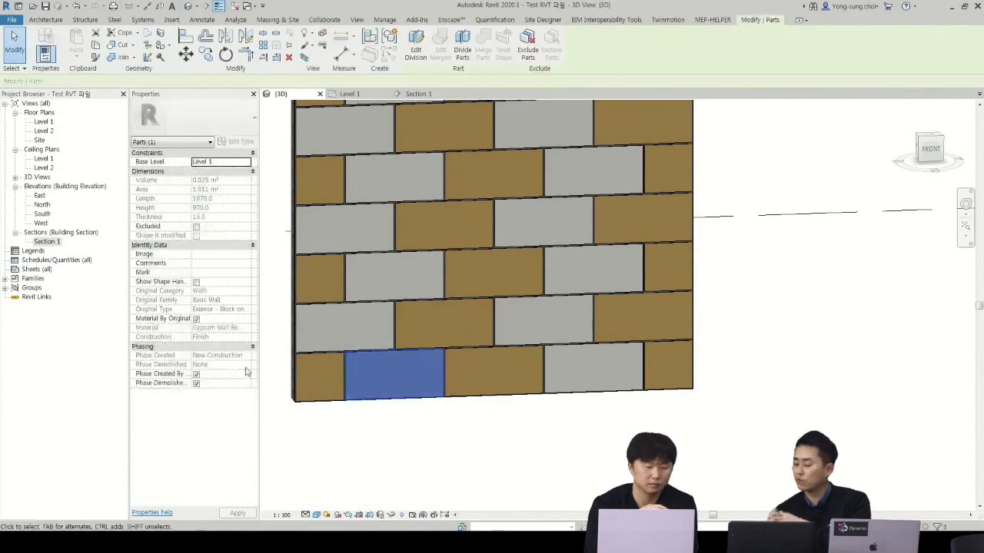
click(196, 282)
scroll(384, 373, up, 4)
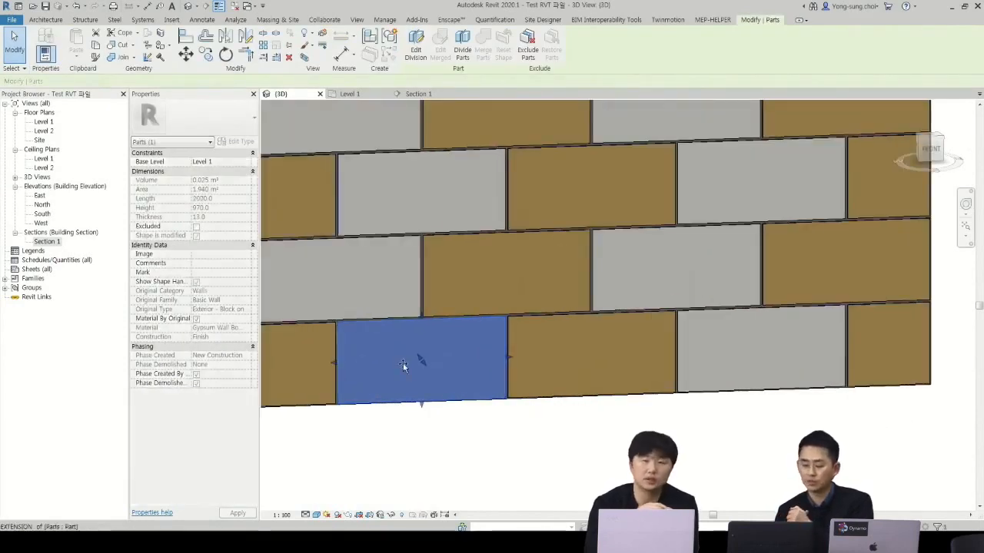
drag(388, 376, 406, 376)
click(397, 435)
shift+middle_drag(397, 435, 465, 447)
scroll(321, 330, down, 5)
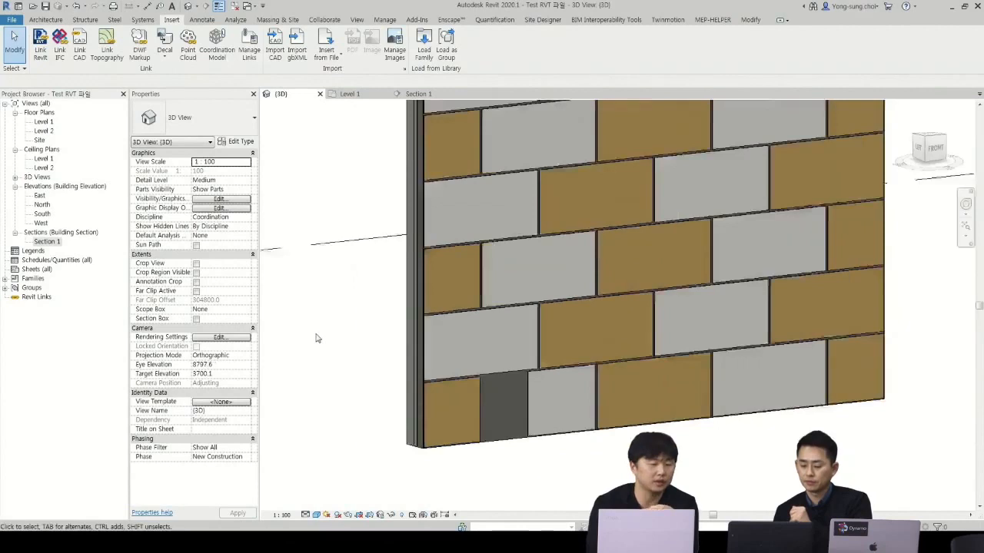
shift+middle_drag(431, 396, 589, 425)
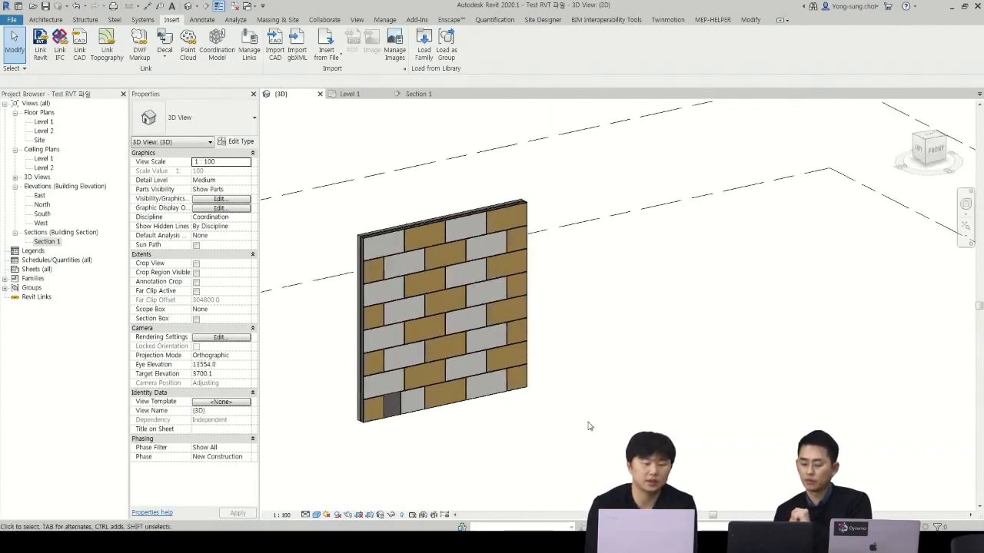
Step: Draw an architectural wall about 6900 mm long in the Level 1 plan, in line with and to the right of the brick wall
click(43, 122)
double_click(44, 122)
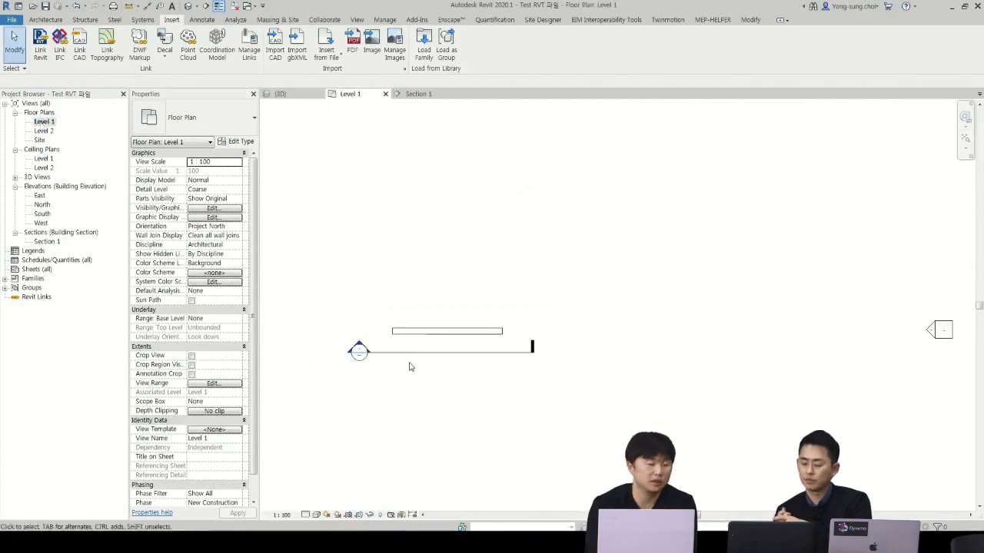
click(45, 20)
click(43, 57)
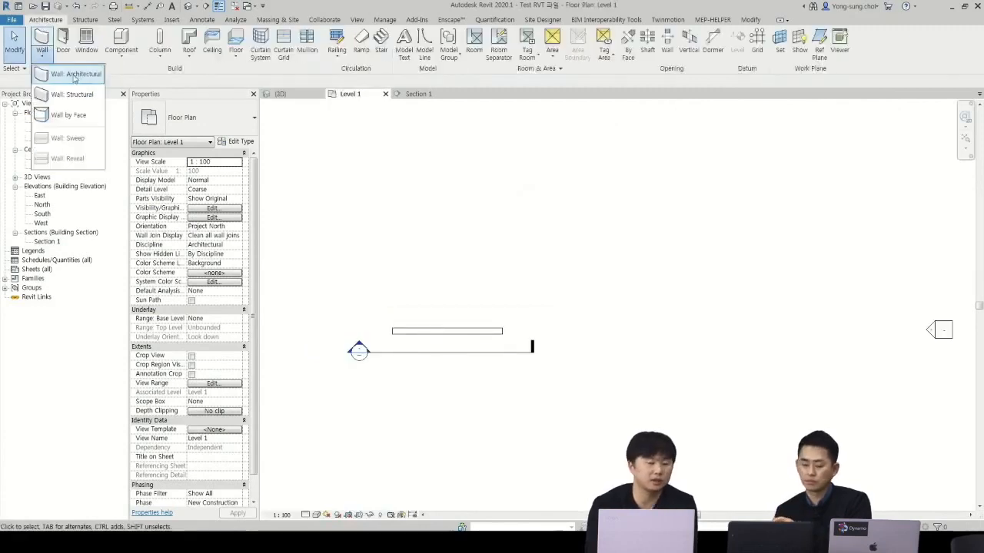
click(78, 78)
click(527, 331)
click(621, 331)
key(Escape)
key(Escape)
Step: Create parts from the new plain wall in the 3D view
click(187, 7)
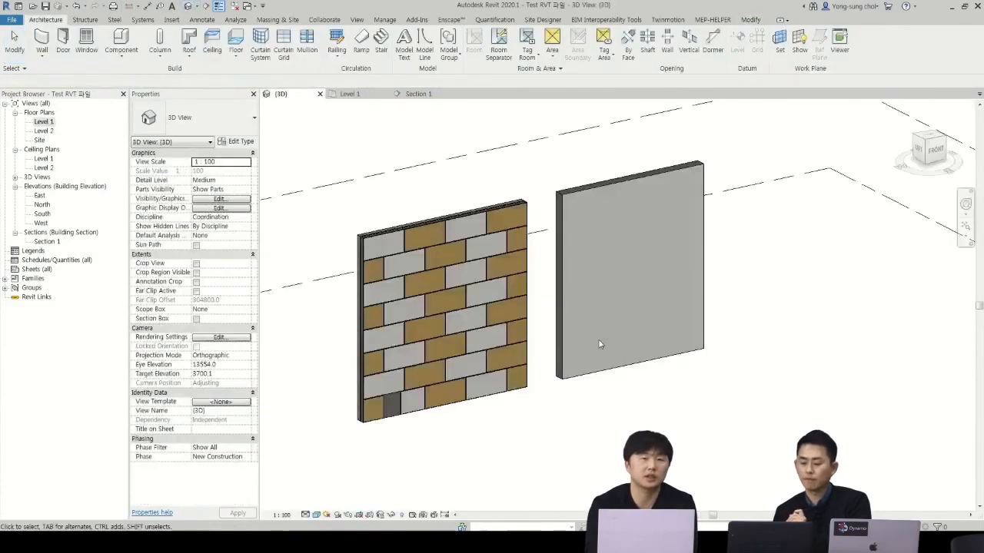
click(696, 237)
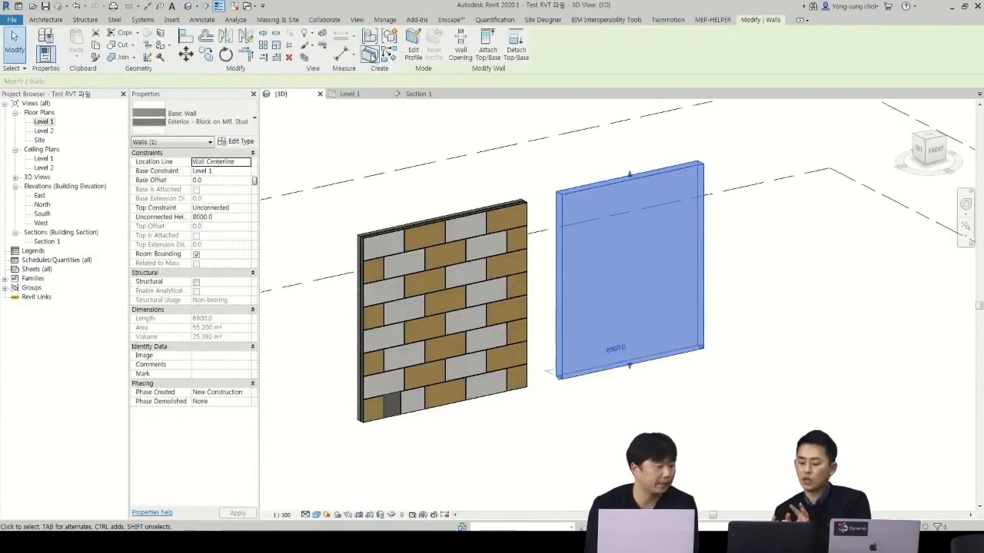
click(372, 55)
scroll(692, 229, up, 1)
click(806, 233)
Step: Start dividing the front finish part of the new wall and sketch a rectangle around its full face
scroll(730, 174, up, 5)
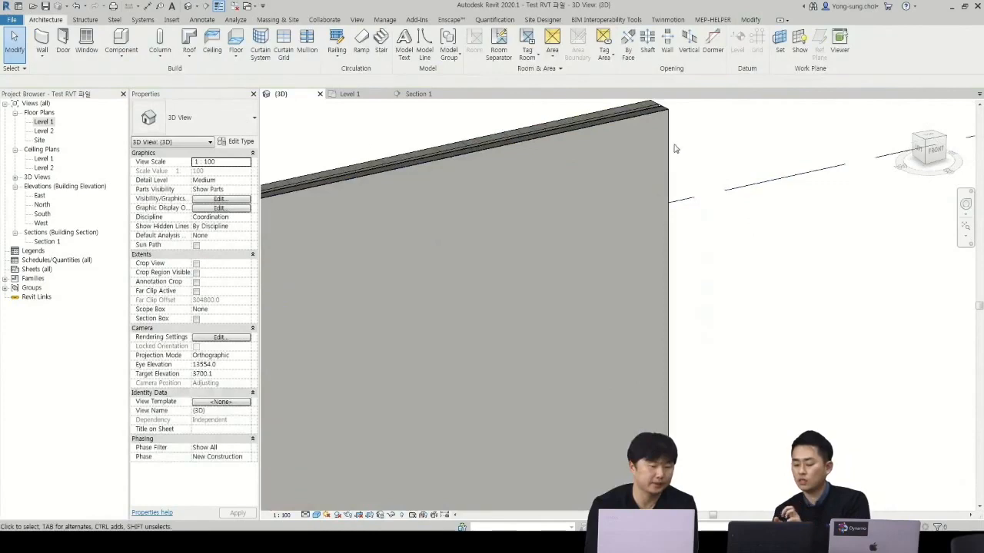
click(673, 149)
scroll(615, 100, down, 4)
click(463, 52)
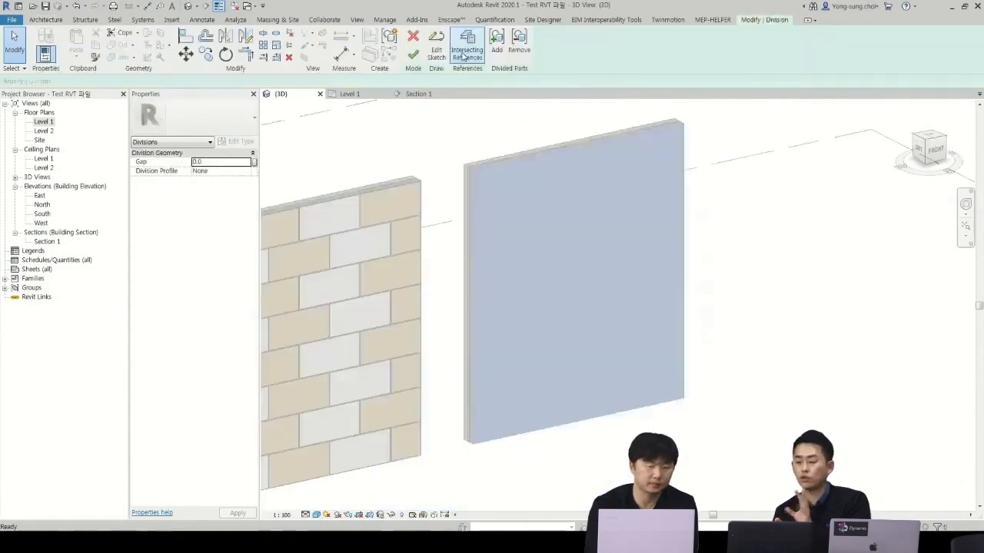
click(436, 53)
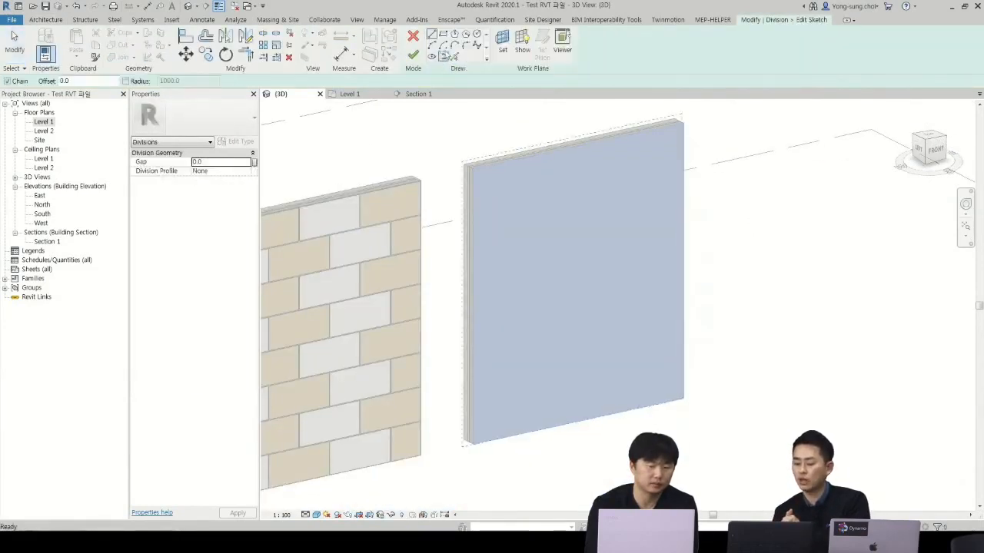
scroll(667, 272, up, 3)
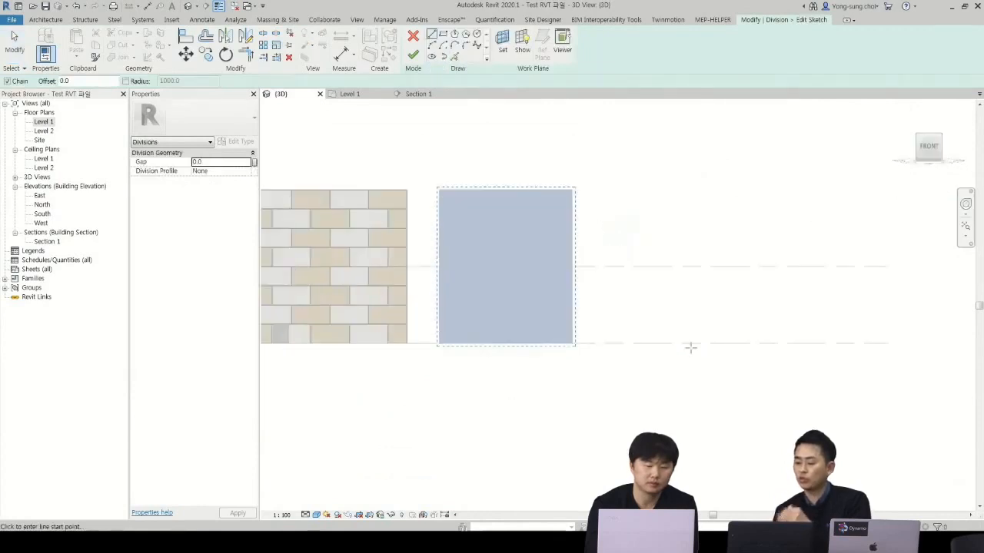
scroll(445, 168, up, 2)
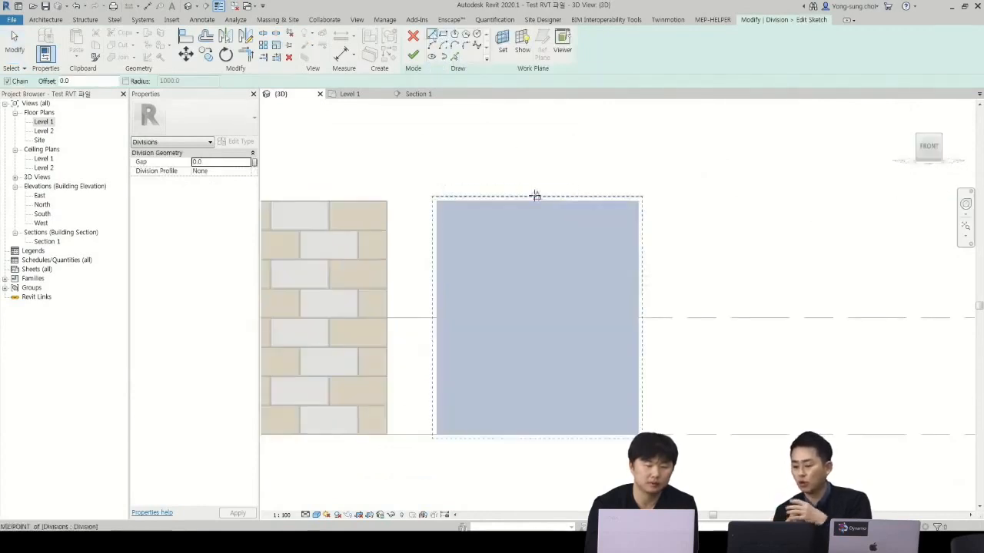
click(436, 200)
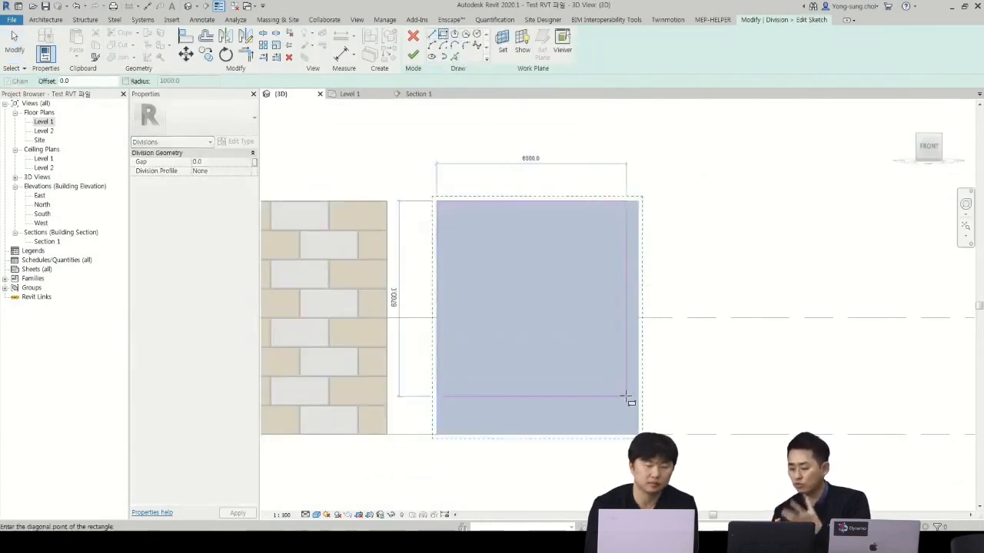
click(639, 435)
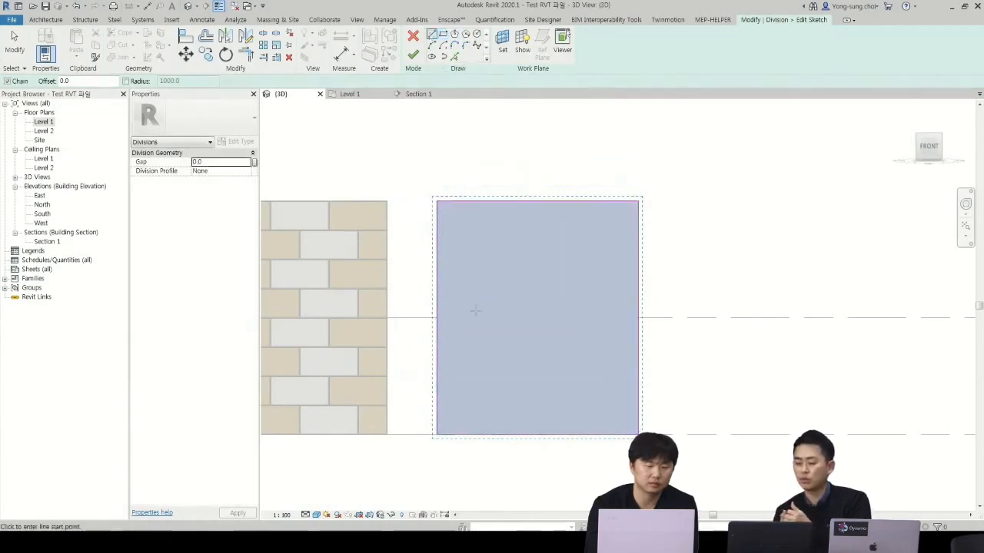
Step: Sketch a horizontal line across the upper part of the face and a circle of 2000 mm radius below it
click(436, 262)
click(638, 262)
click(476, 34)
click(534, 350)
click(590, 342)
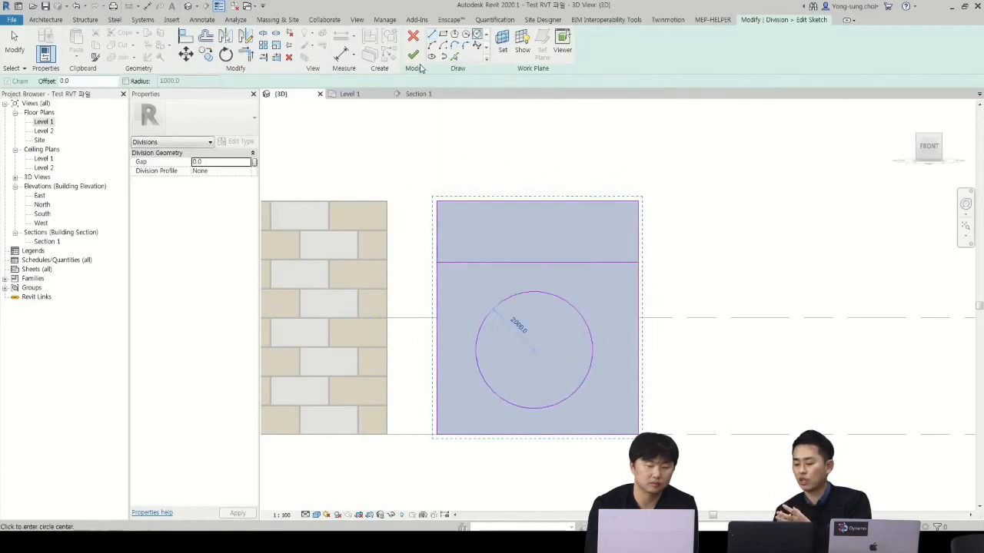
Step: Finish the division sketch, set a gap between the divided parts and return to the default 3D view
click(413, 55)
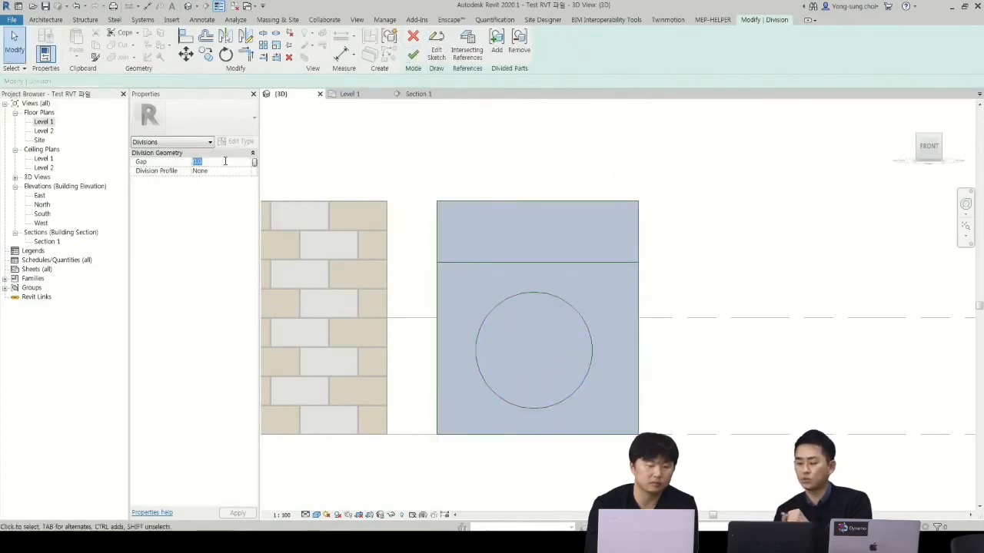
click(512, 146)
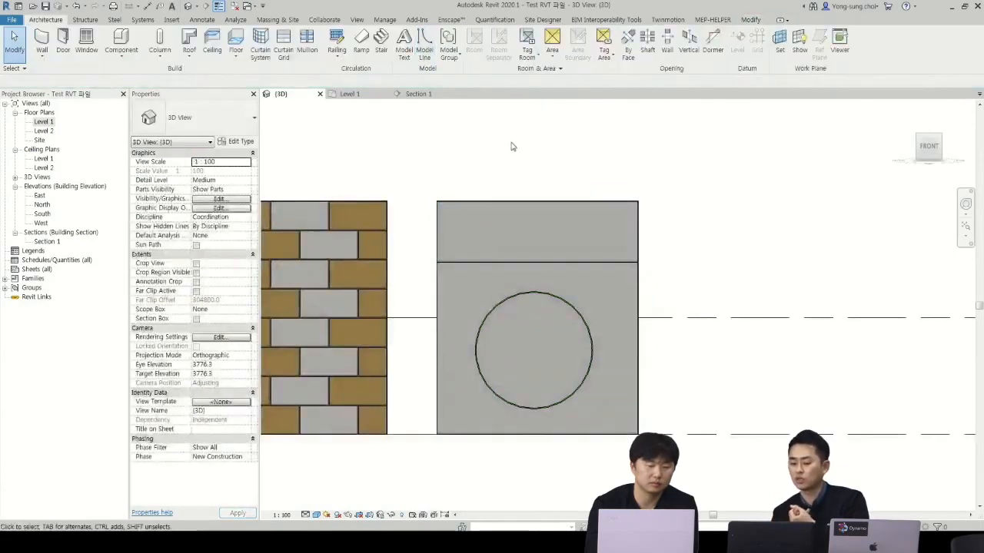
click(188, 6)
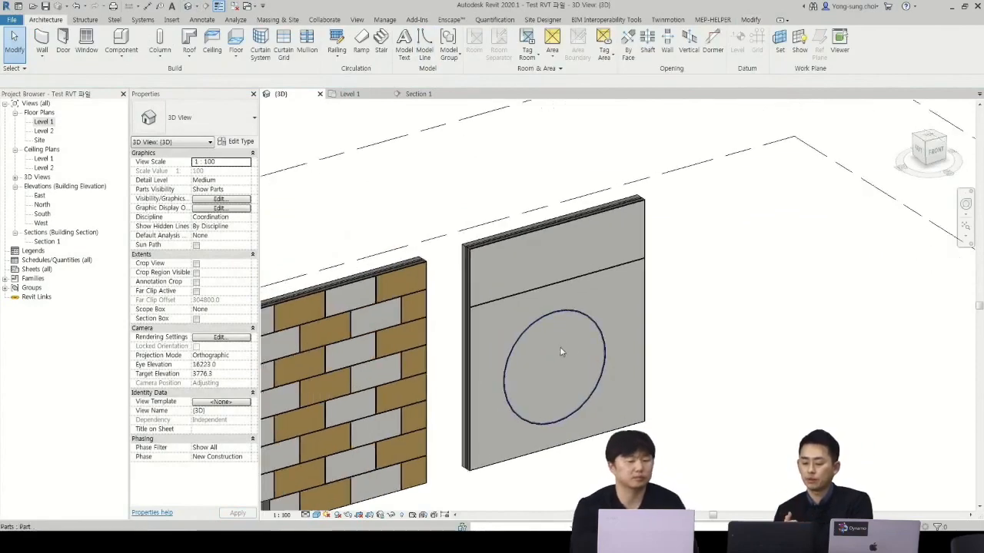
Step: Override the original material of the new wall's circular part with Plywood, Sheathing
scroll(570, 314, up, 5)
click(629, 269)
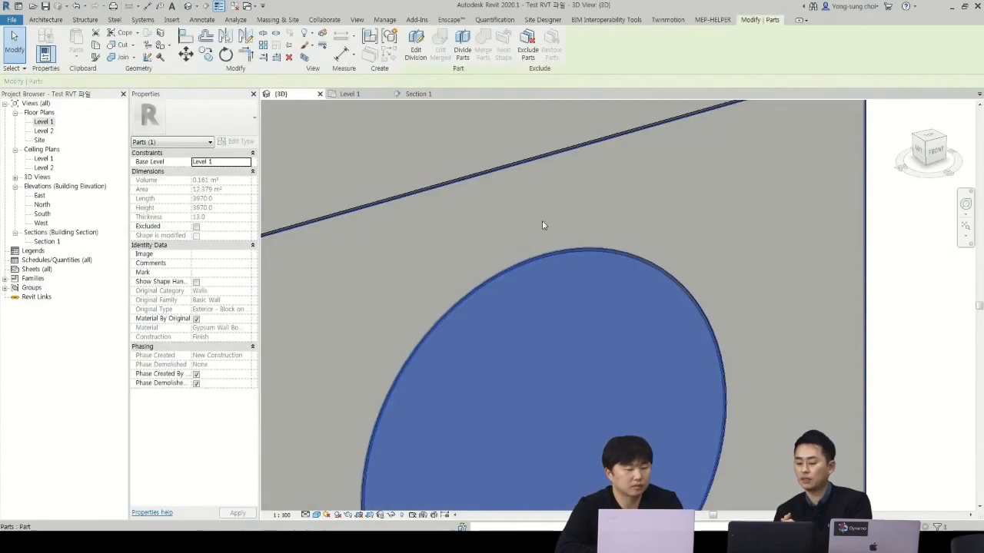
click(219, 328)
click(246, 327)
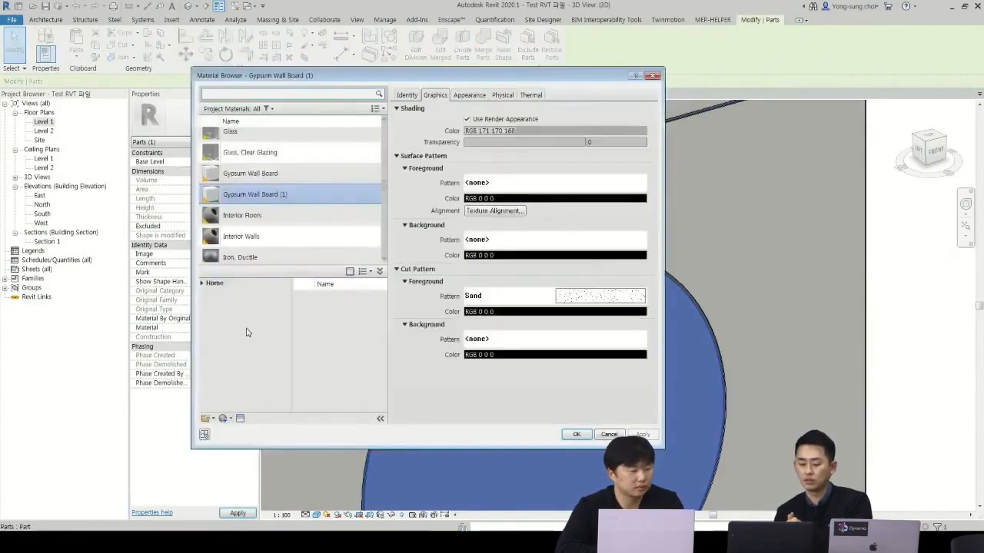
scroll(289, 231, down, 6)
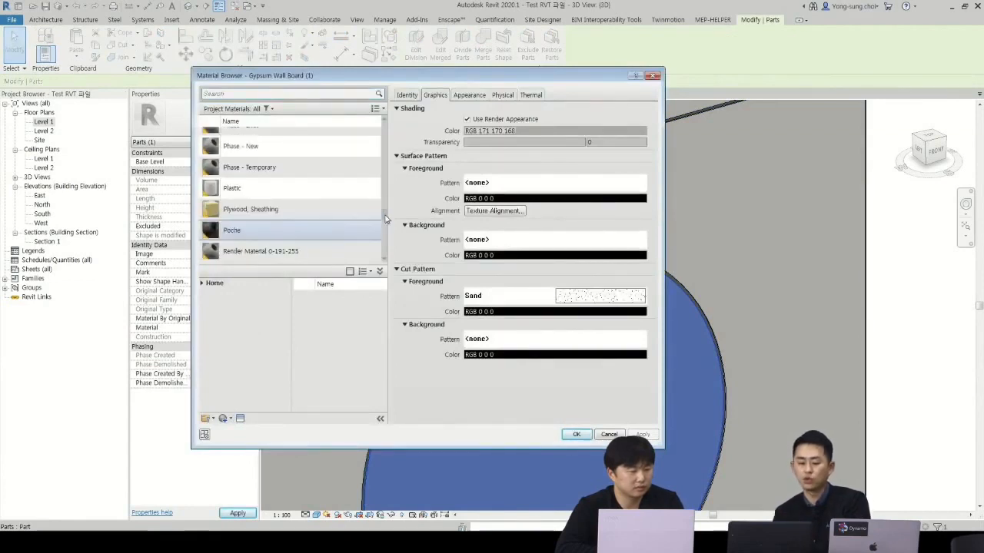
scroll(289, 242, up, 2)
click(289, 242)
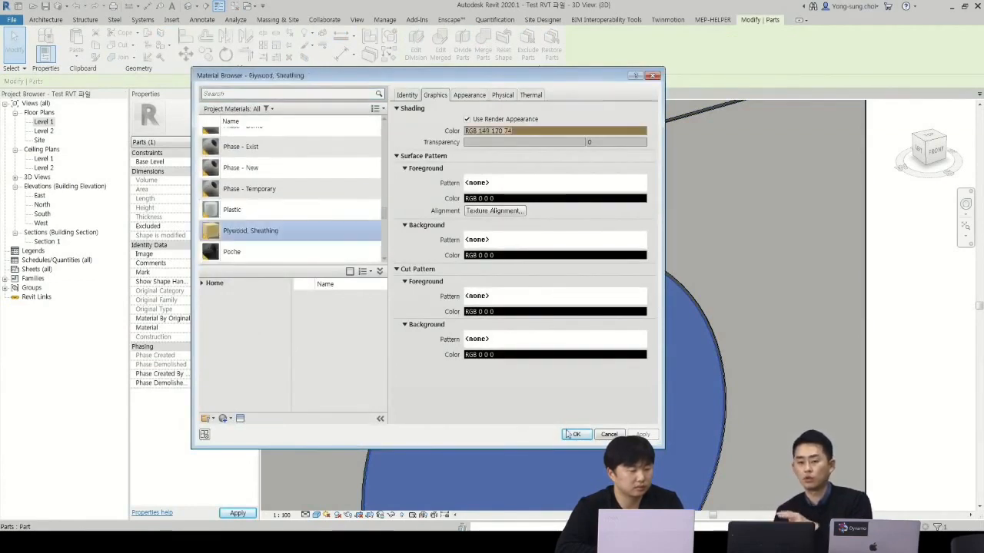
click(578, 437)
scroll(493, 237, down, 3)
click(794, 275)
shift+middle_drag(784, 322, 712, 334)
scroll(712, 333, down, 2)
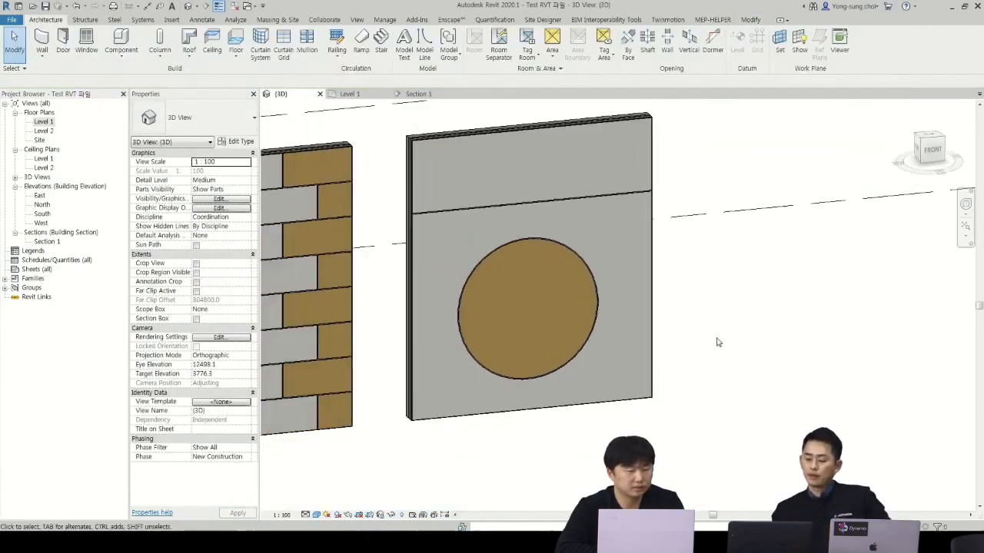
scroll(729, 330, down, 3)
shift+middle_drag(734, 394, 709, 425)
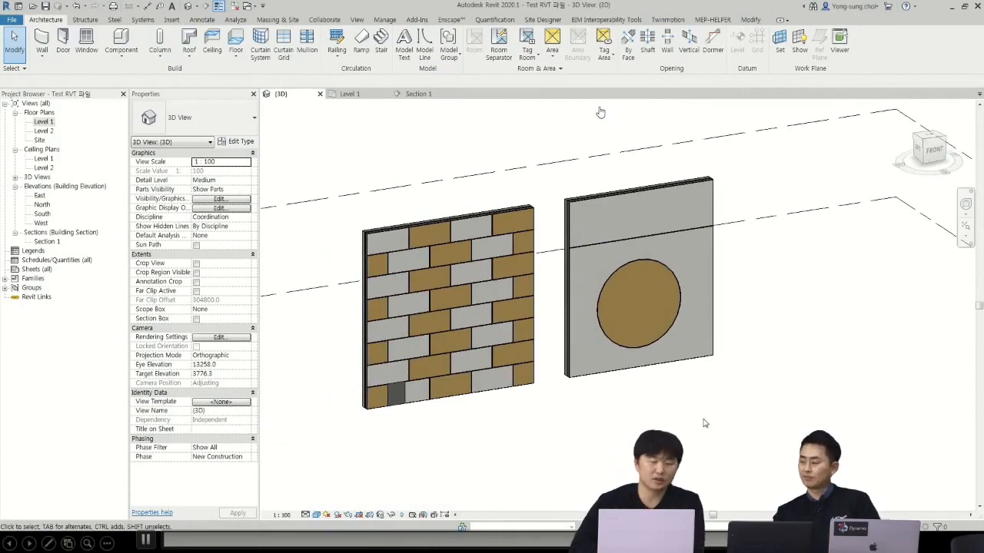